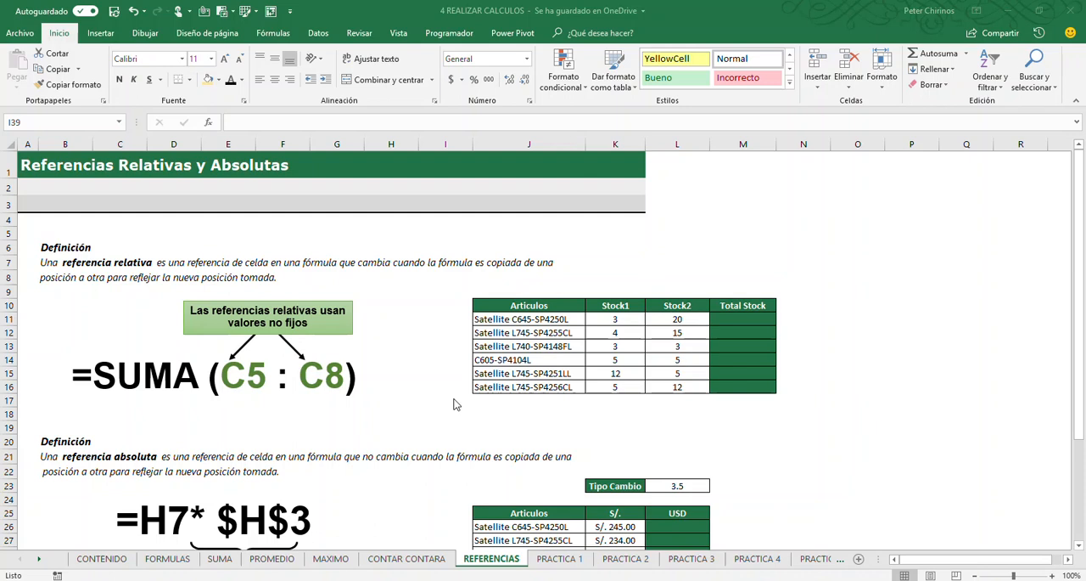
Write =SUMA(C6:C9) as a red on-screen annotation directly below the SUMA (C5 : C8) example
{"action": "left_click", "coordinate": [702, 256]}
{"action": "left_click", "coordinate": [608, 257]}
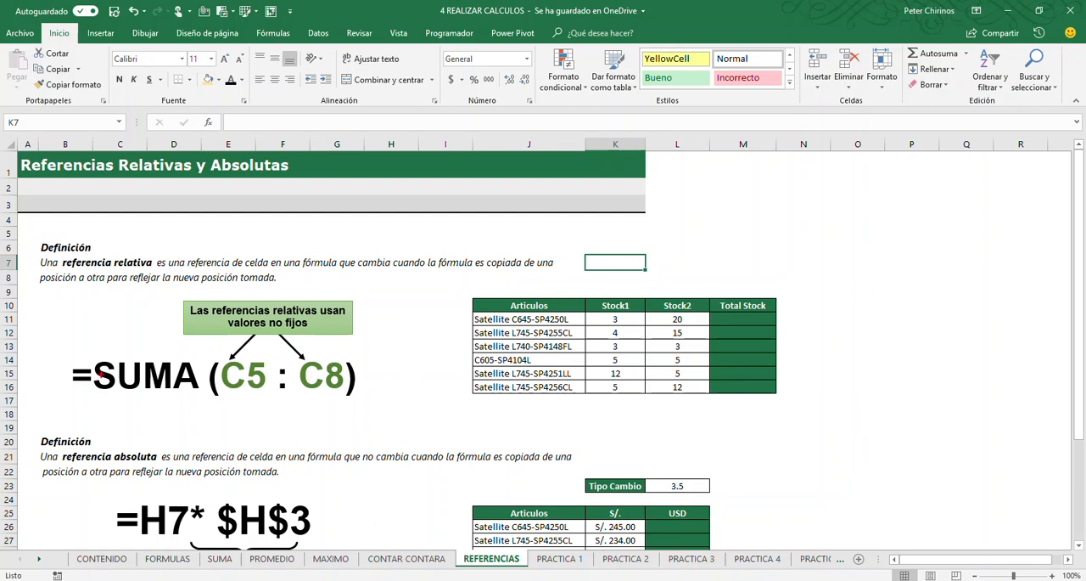
{"action": "mouse_move", "coordinate": [89, 405]}
{"action": "left_mouse_down"}
{"action": "mouse_move", "coordinate": [73, 411]}
{"action": "mouse_move", "coordinate": [90, 417]}
{"action": "left_mouse_up"}
{"action": "key", "text": "t"}
{"action": "type", "text": "SUMA(C6:C9"}
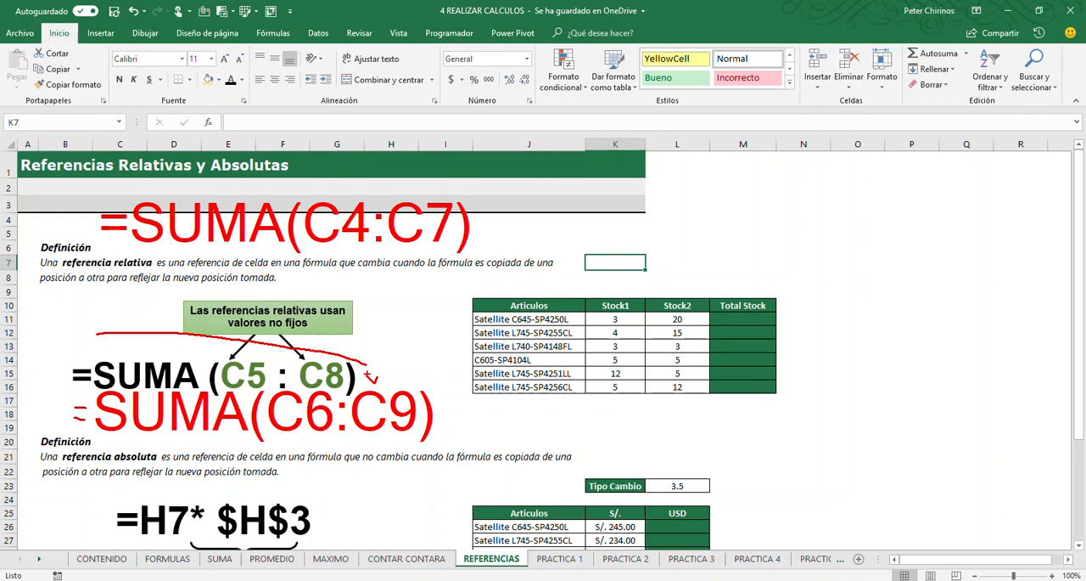
Add arrows and box the row numbers 4, 7, 6 and 9 in the annotated SUMA formulas, and erase all annotations
{"action": "mouse_move", "coordinate": [371, 374]}
{"action": "left_mouse_down"}
{"action": "mouse_move", "coordinate": [390, 296]}
{"action": "mouse_move", "coordinate": [377, 292]}
{"action": "mouse_move", "coordinate": [392, 297]}
{"action": "left_mouse_up"}
{"action": "left_click_drag", "start_coordinate": [342, 189], "coordinate": [368, 245]}
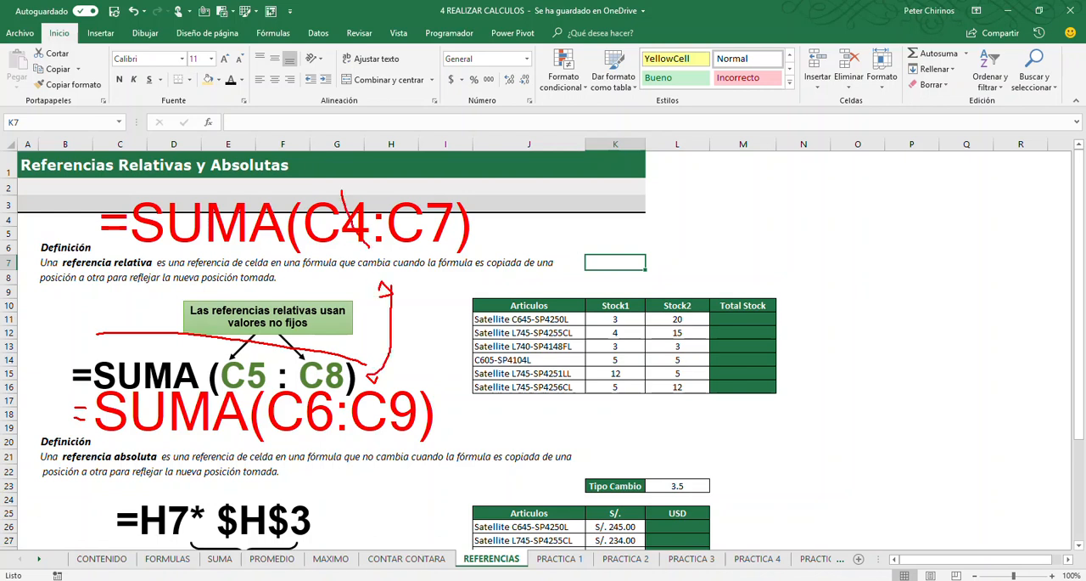
{"action": "left_click_drag", "start_coordinate": [342, 190], "coordinate": [376, 251]}
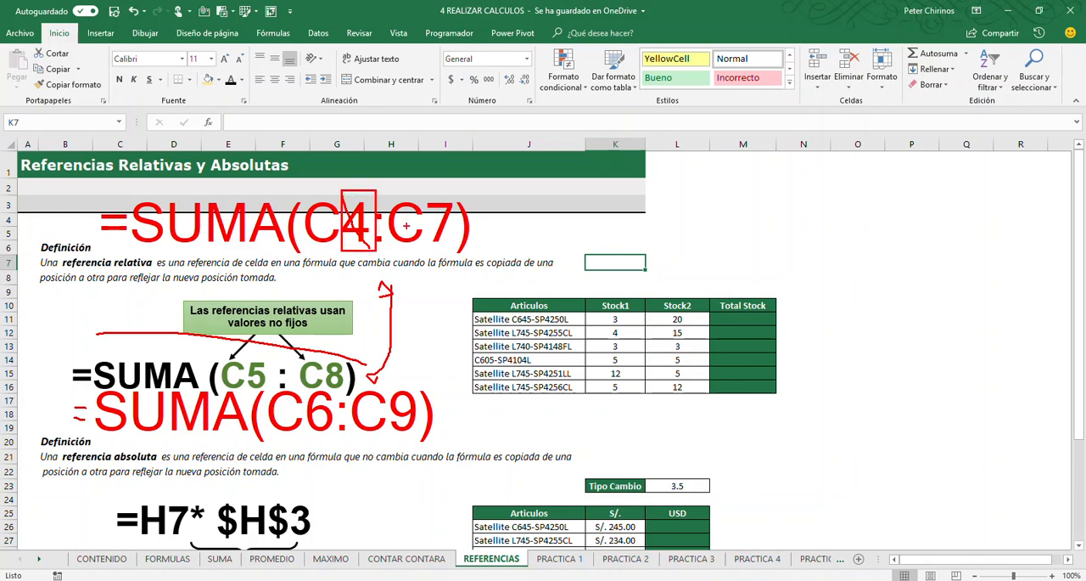
{"action": "mouse_move", "coordinate": [421, 187]}
{"action": "left_mouse_down"}
{"action": "mouse_move", "coordinate": [455, 251]}
{"action": "mouse_move", "coordinate": [421, 189]}
{"action": "left_mouse_up"}
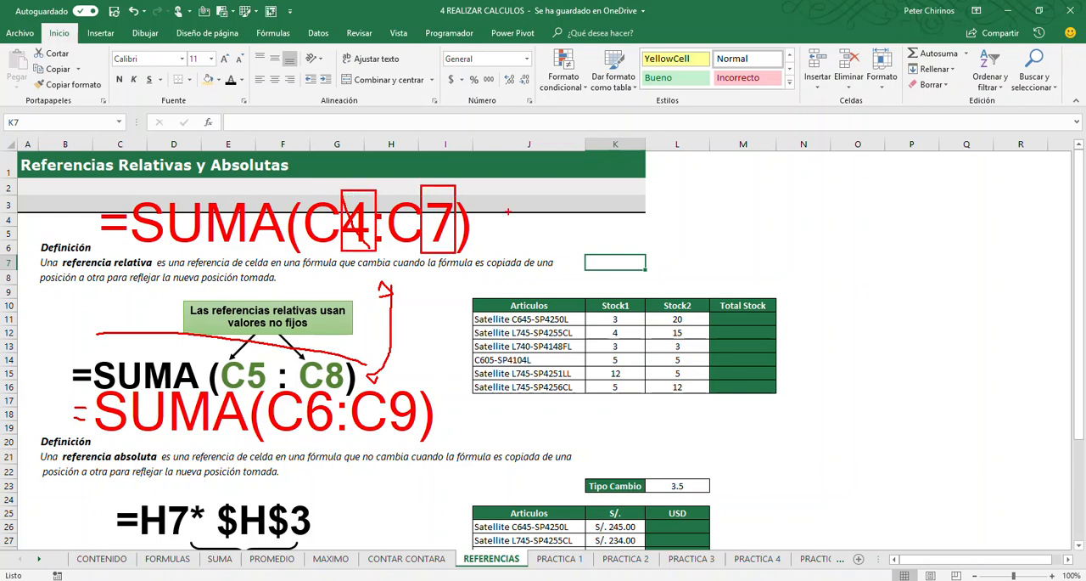
{"action": "left_click_drag", "start_coordinate": [378, 365], "coordinate": [462, 401]}
{"action": "mouse_move", "coordinate": [305, 386]}
{"action": "left_mouse_down"}
{"action": "mouse_move", "coordinate": [338, 454]}
{"action": "mouse_move", "coordinate": [307, 386]}
{"action": "left_mouse_up"}
{"action": "left_click_drag", "start_coordinate": [390, 389], "coordinate": [391, 397]}
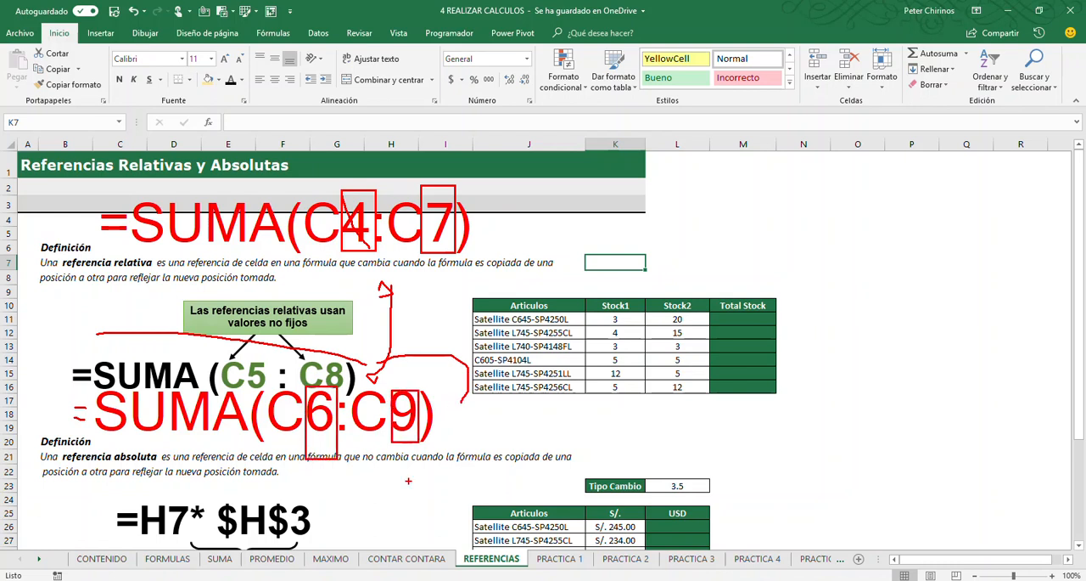
{"action": "key", "text": "e"}
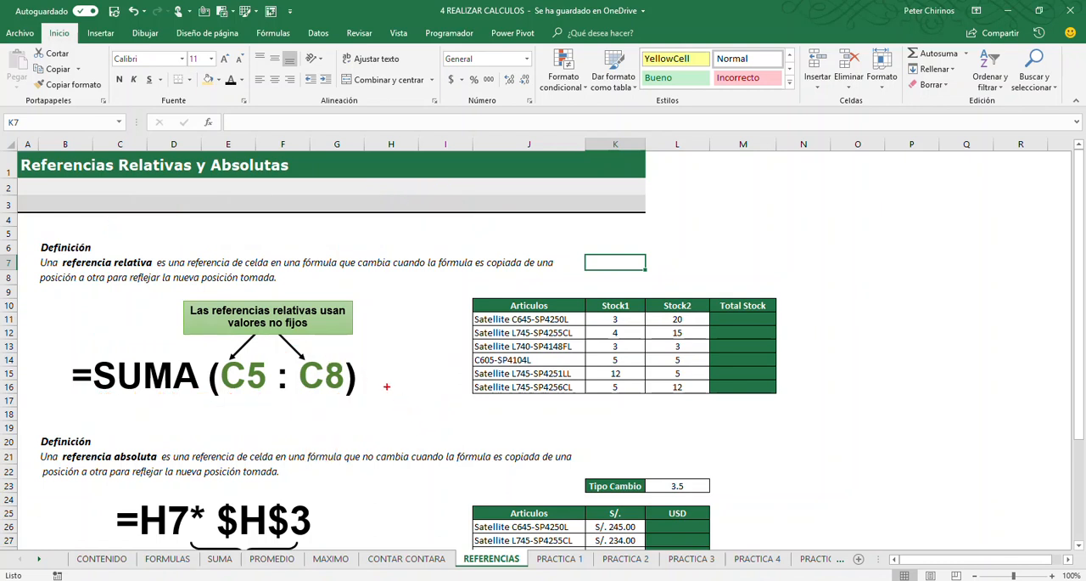
Draw an arrow pointing right from the SUMA (C5 : C8) example and annotate =SUMA(D5:D8) beneath it
{"action": "left_click_drag", "start_coordinate": [474, 382], "coordinate": [364, 382]}
{"action": "key", "text": "t"}
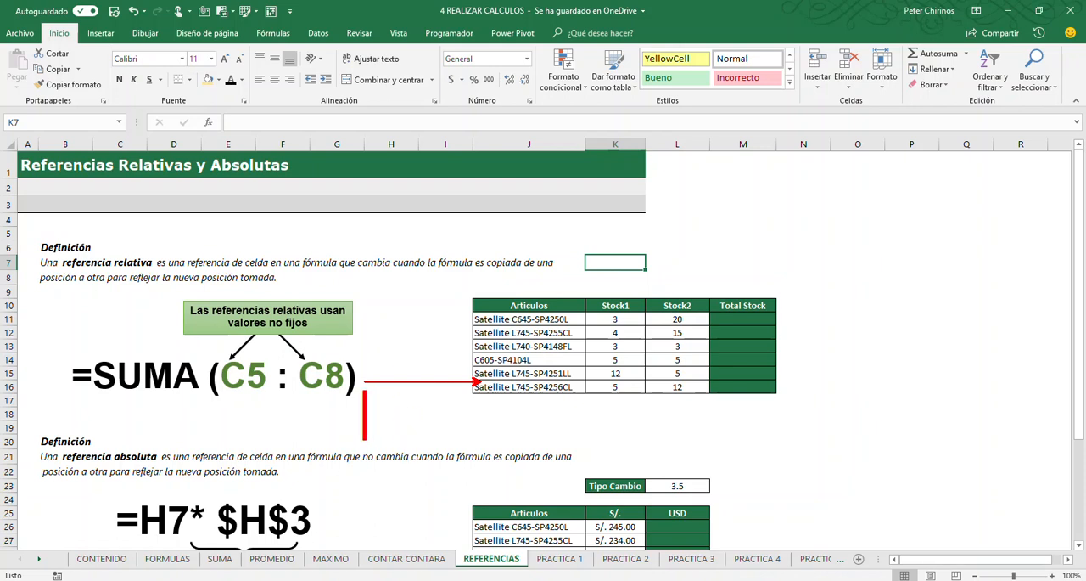
{"action": "type", "text": "=SUMA(D"}
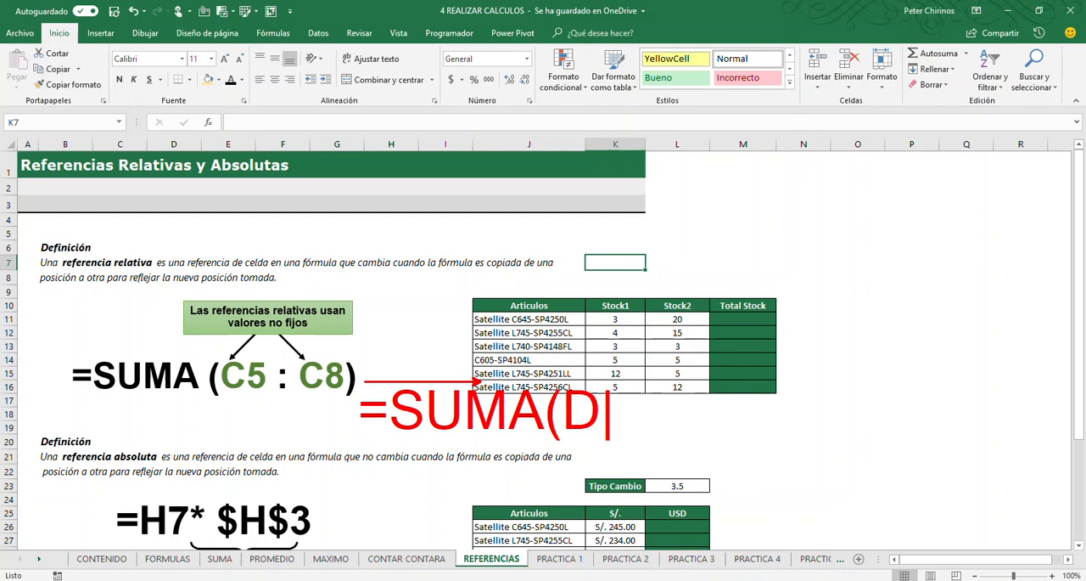
{"action": "type", "text": "5:D"}
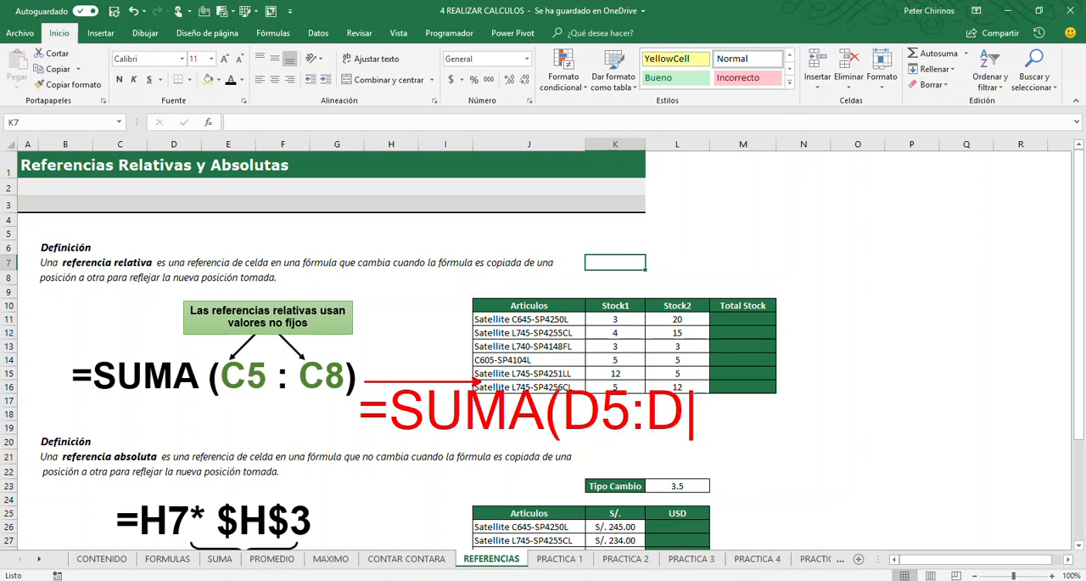
{"action": "type", "text": "8)"}
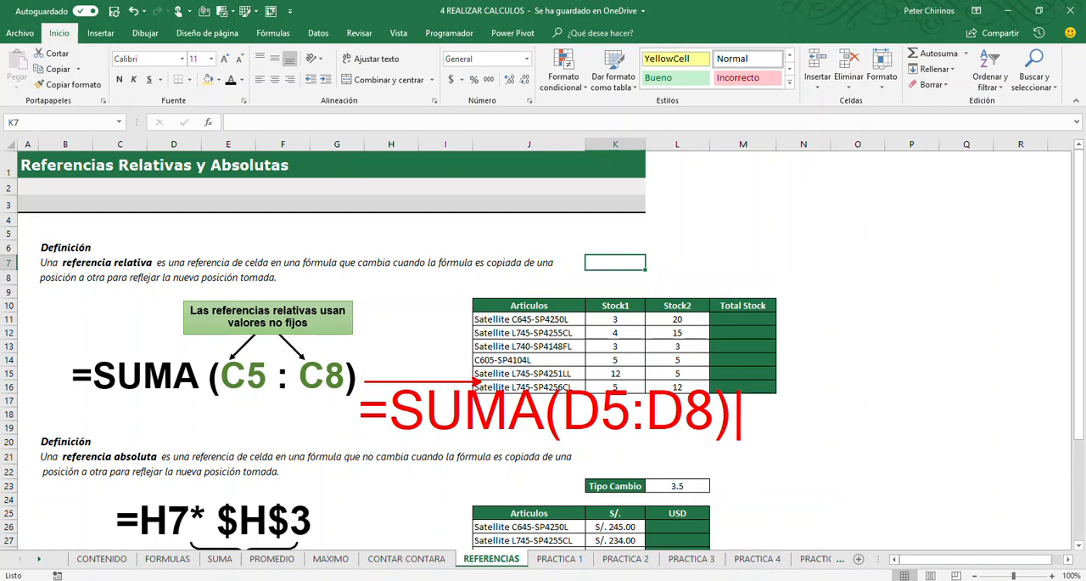
Mark column heading D, clear the annotations, and mark column heading C with an arrow leading to D
{"action": "mouse_move", "coordinate": [152, 123]}
{"action": "left_mouse_down"}
{"action": "mouse_move", "coordinate": [200, 153]}
{"action": "mouse_move", "coordinate": [214, 119]}
{"action": "left_mouse_up"}
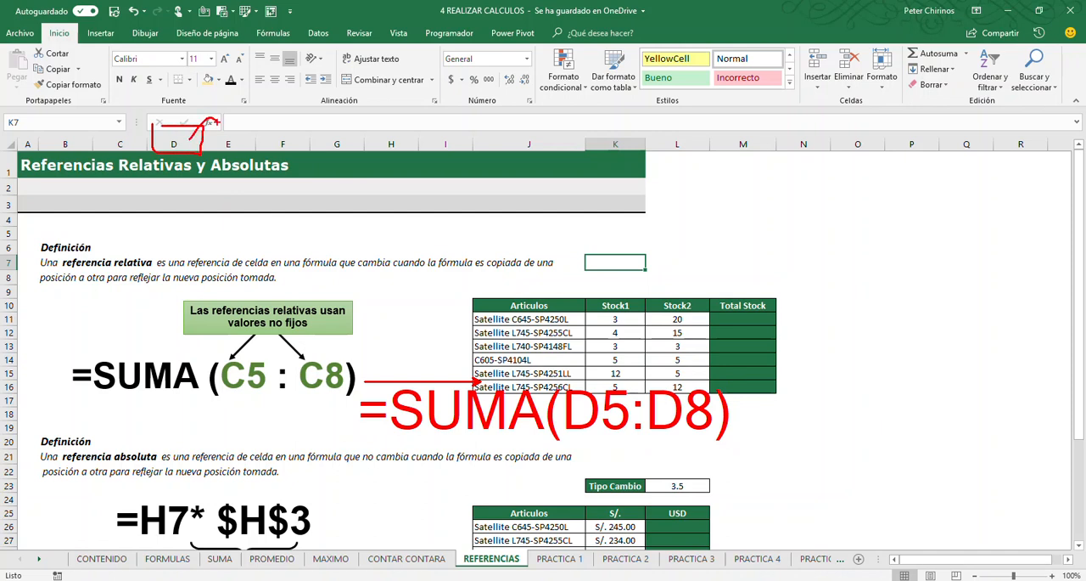
{"action": "key", "text": "e"}
{"action": "mouse_move", "coordinate": [103, 127]}
{"action": "left_mouse_down"}
{"action": "mouse_move", "coordinate": [150, 160]}
{"action": "mouse_move", "coordinate": [129, 133]}
{"action": "mouse_move", "coordinate": [204, 132]}
{"action": "left_mouse_up"}
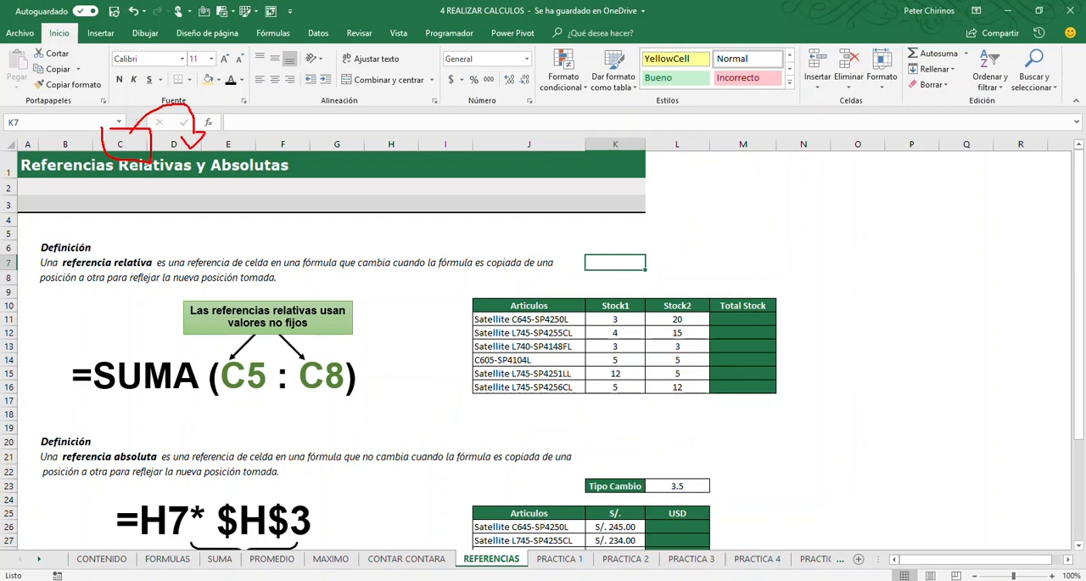
Circle the C5 and C8 references in the SUMA example and leave annotation mode
{"action": "left_click_drag", "start_coordinate": [240, 397], "coordinate": [241, 434]}
{"action": "left_click_drag", "start_coordinate": [311, 389], "coordinate": [312, 443]}
{"action": "key", "text": "e"}
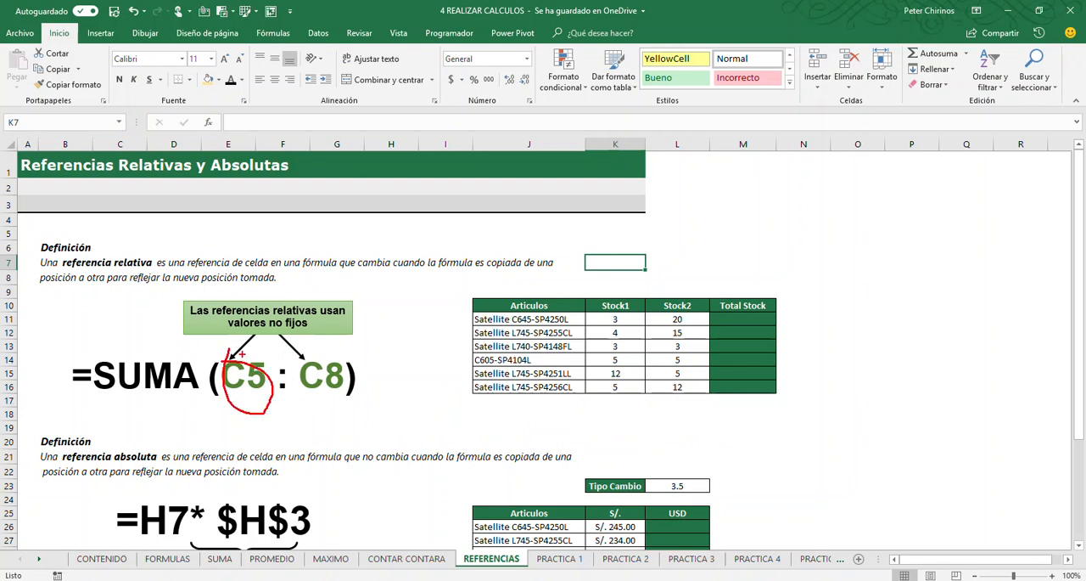
{"action": "mouse_move", "coordinate": [308, 348]}
{"action": "left_mouse_down"}
{"action": "mouse_move", "coordinate": [369, 401]}
{"action": "mouse_move", "coordinate": [314, 352]}
{"action": "left_mouse_up"}
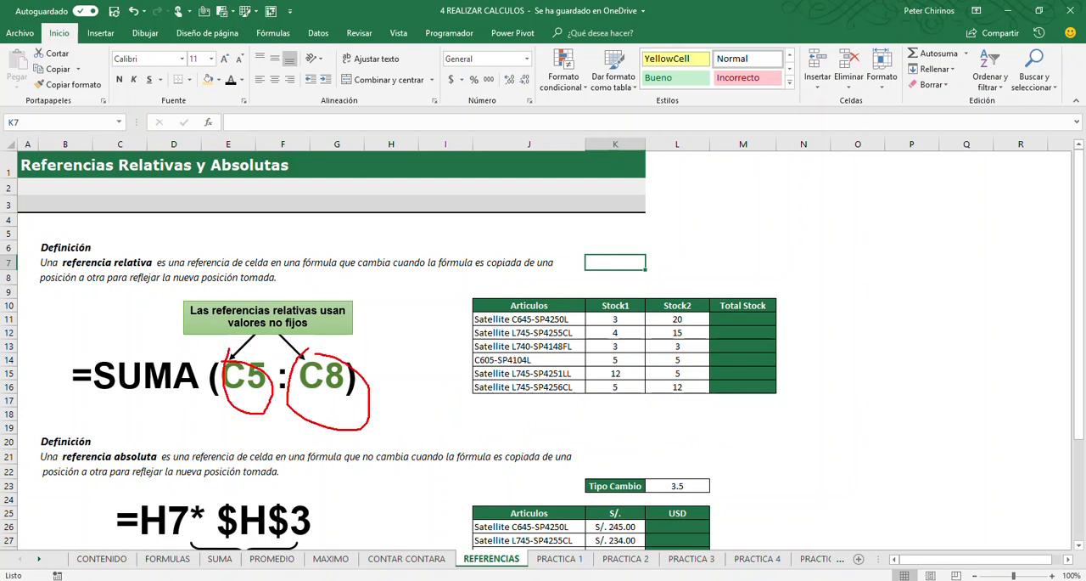
{"action": "key", "text": "Escape"}
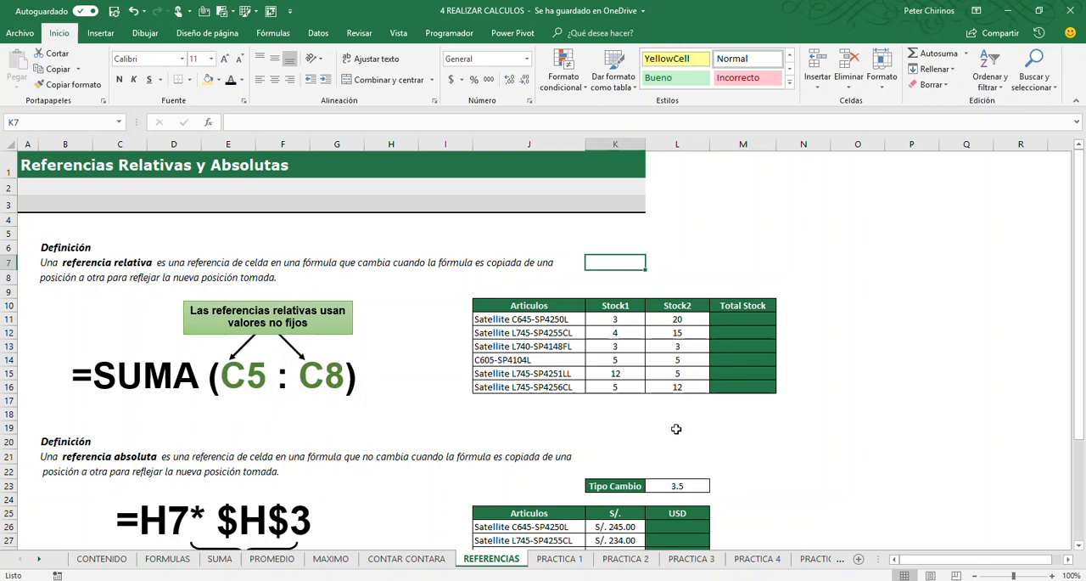
Zoom in to 205% on the stock table so its Articulos, Stock1, Stock2 and Total Stock columns are in view
{"action": "scroll", "coordinate": [746, 434], "scroll_direction": "up", "scroll_amount": 3}
{"action": "scroll", "coordinate": [988, 401], "scroll_direction": "up", "scroll_amount": 2}
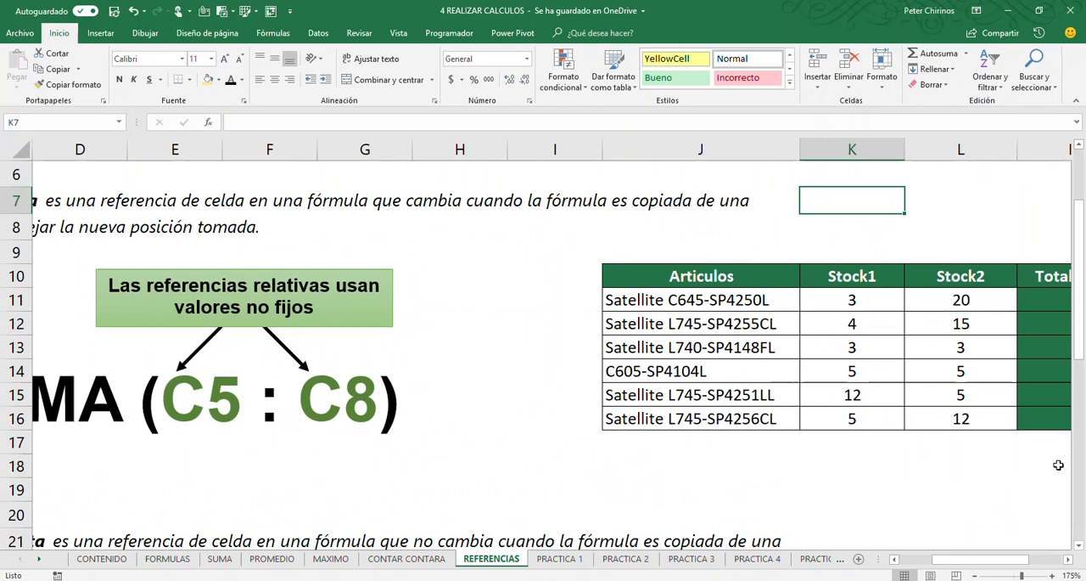
{"action": "left_click", "coordinate": [1068, 558]}
{"action": "scroll", "coordinate": [854, 412], "scroll_direction": "up", "scroll_amount": 2}
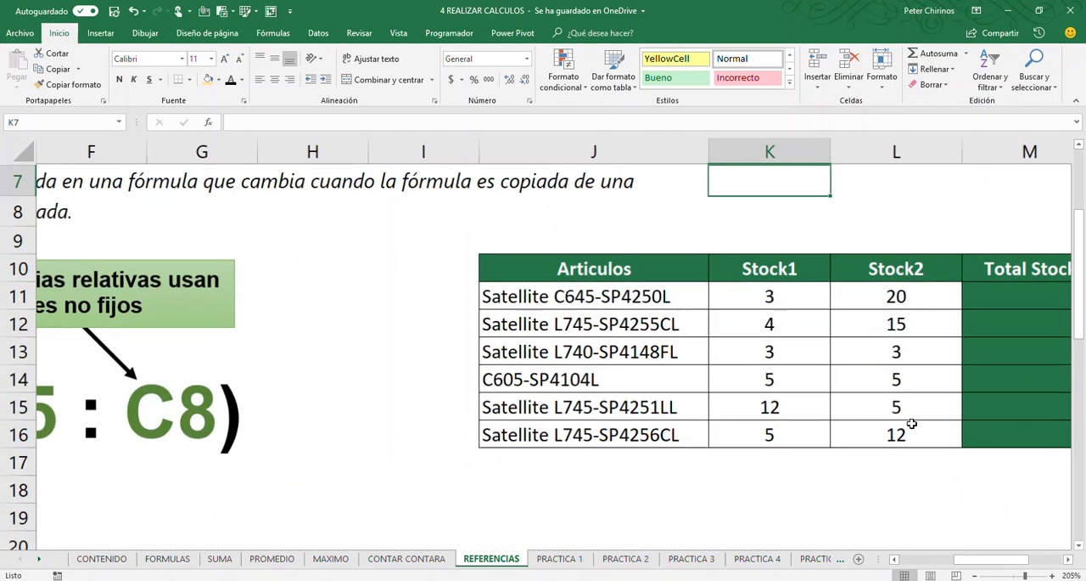
{"action": "left_click", "coordinate": [1069, 560]}
{"action": "left_click", "coordinate": [1068, 560]}
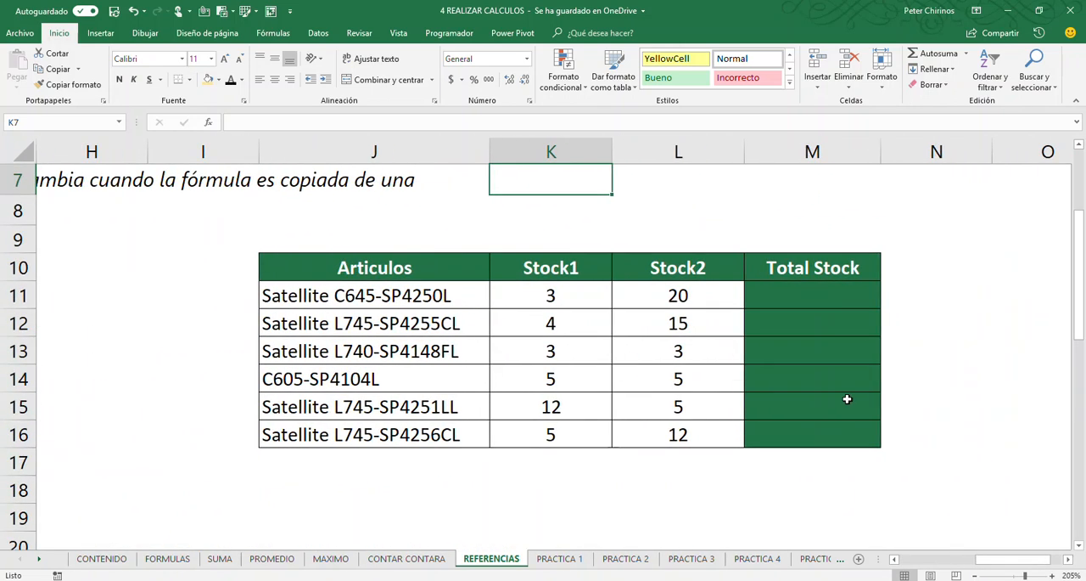
{"action": "left_click", "coordinate": [808, 291]}
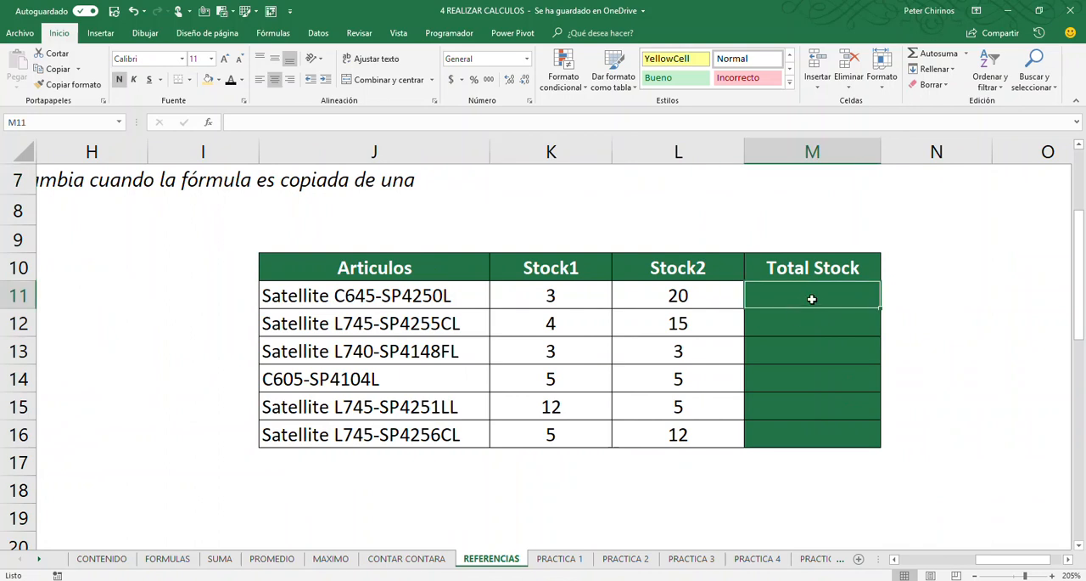
{"action": "type", "text": "="}
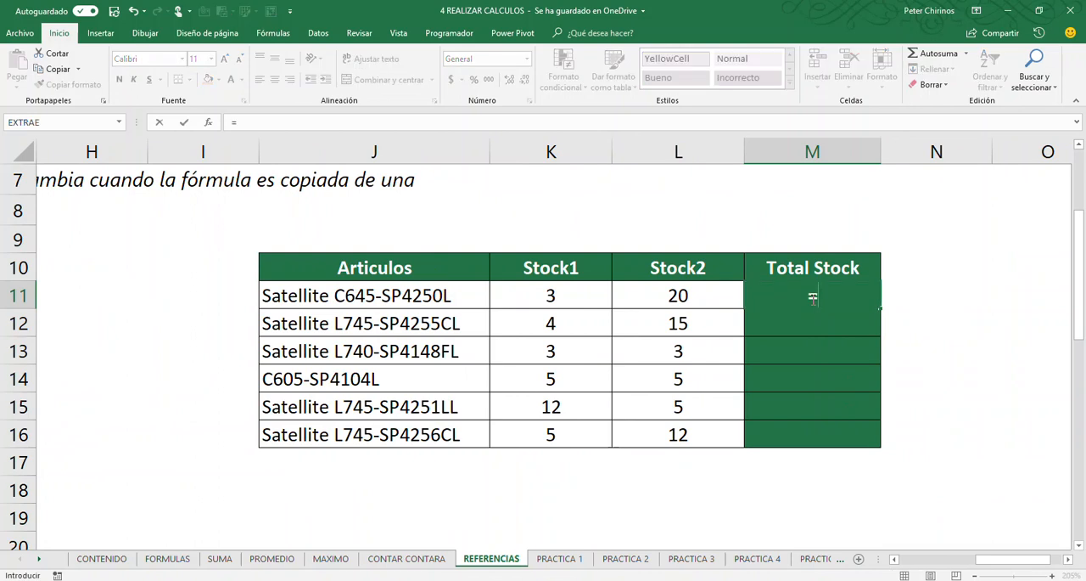
{"action": "left_click", "coordinate": [577, 299]}
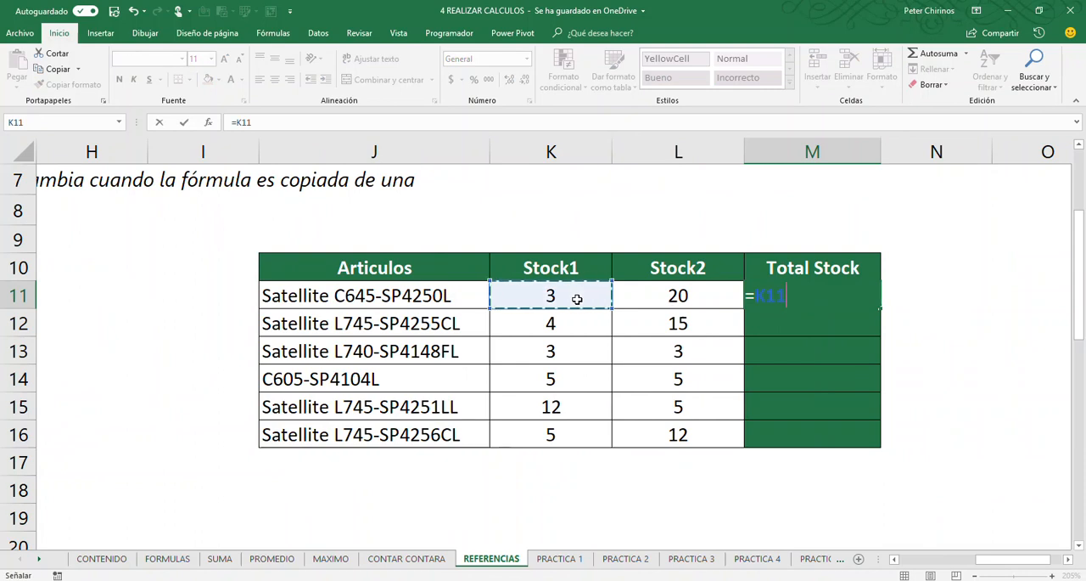
{"action": "key", "text": "Escape"}
{"action": "left_click_drag", "start_coordinate": [761, 296], "coordinate": [790, 437]}
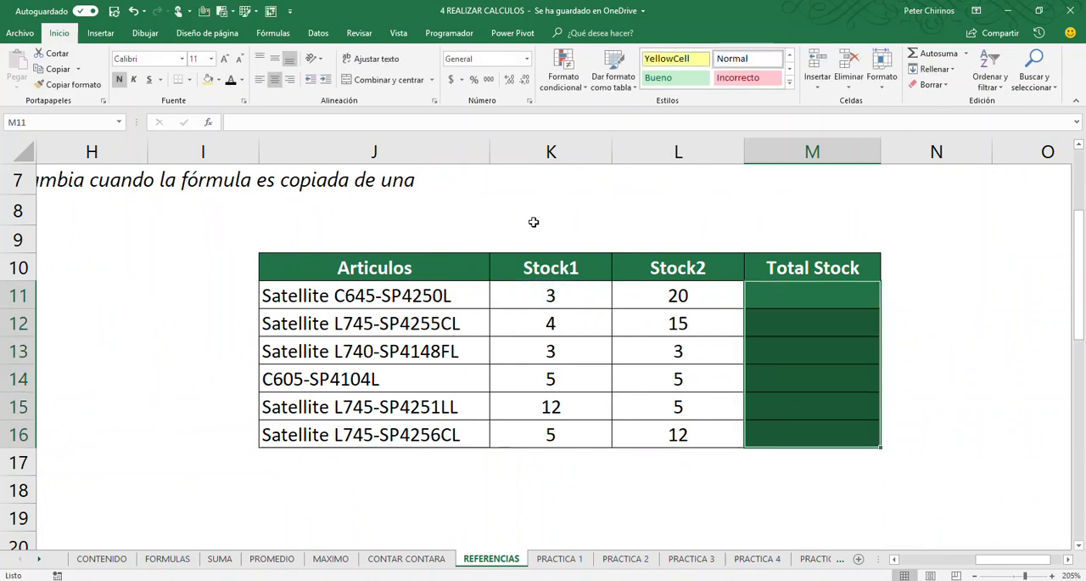
Enter the formula =K11+L11 in M11 for the first article's Total Stock, marking the two operands and row 11 with annotations
{"action": "left_click", "coordinate": [792, 292]}
{"action": "type", "text": "="}
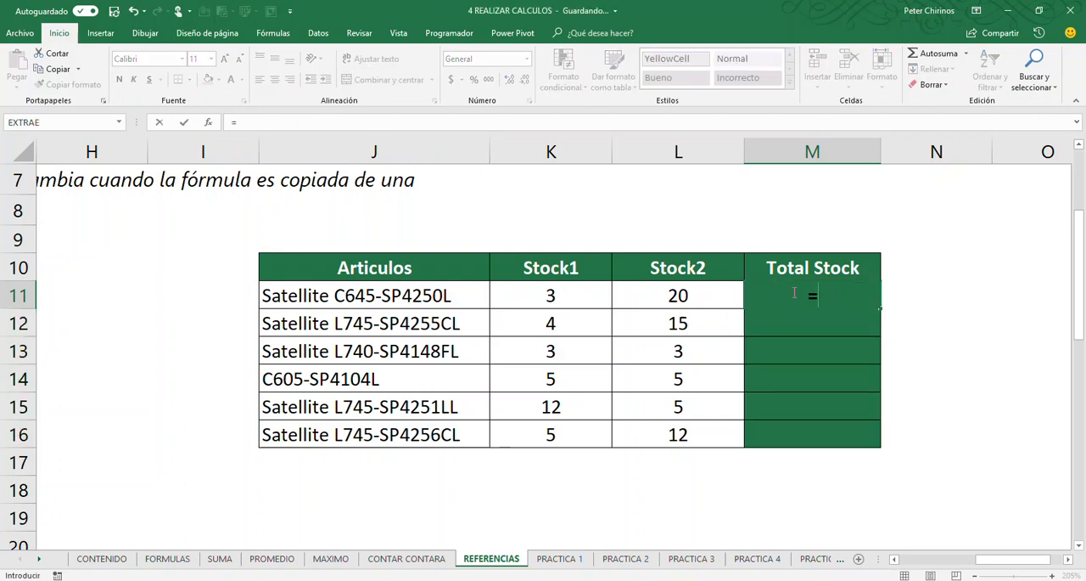
{"action": "left_click", "coordinate": [569, 297]}
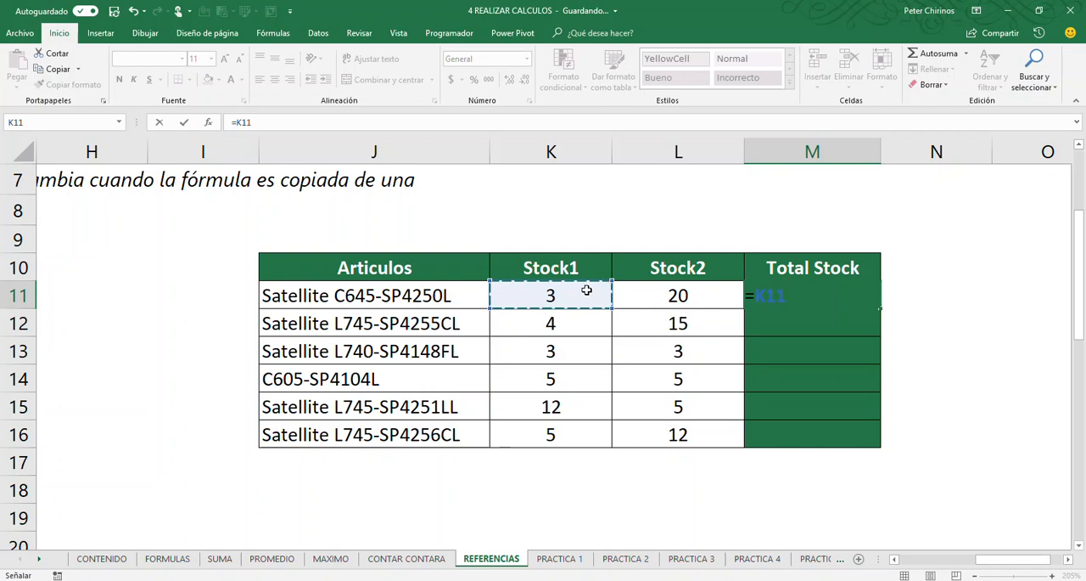
{"action": "type", "text": "+"}
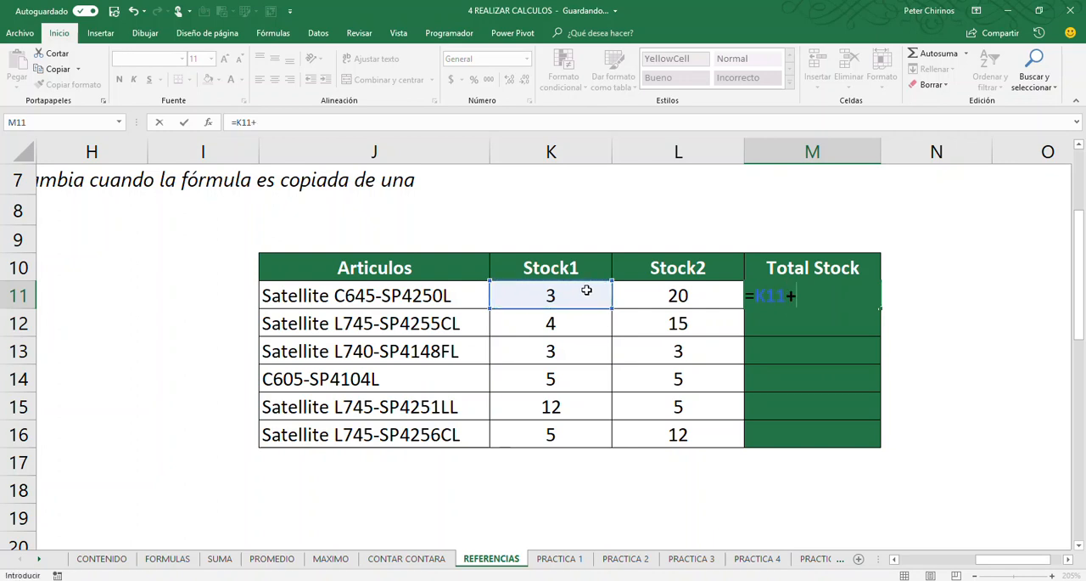
{"action": "left_click", "coordinate": [685, 294]}
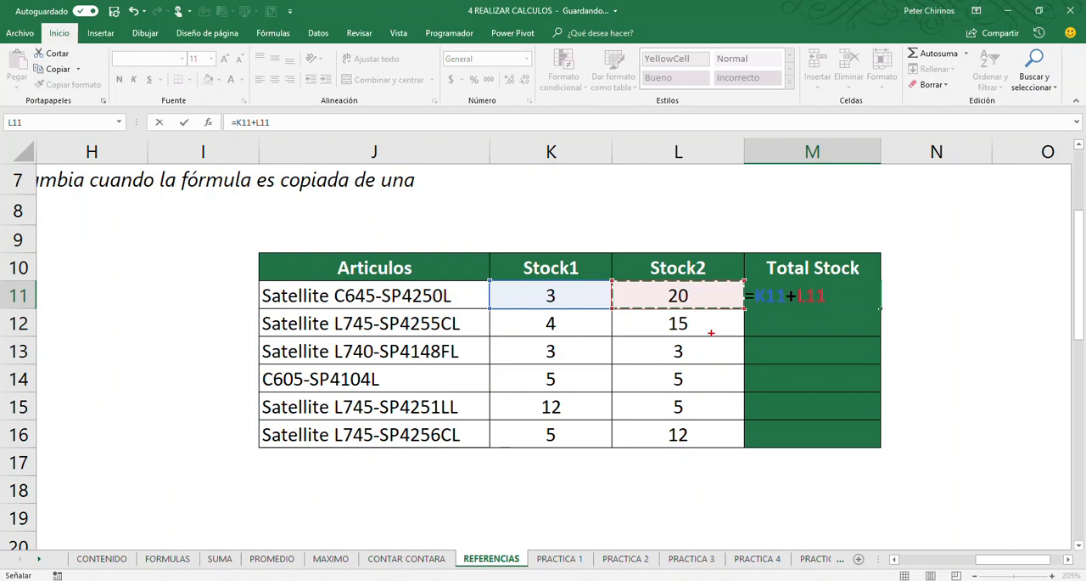
{"action": "mouse_move", "coordinate": [525, 273]}
{"action": "left_mouse_down"}
{"action": "mouse_move", "coordinate": [528, 293]}
{"action": "mouse_move", "coordinate": [579, 313]}
{"action": "mouse_move", "coordinate": [627, 245]}
{"action": "mouse_move", "coordinate": [687, 273]}
{"action": "mouse_move", "coordinate": [724, 331]}
{"action": "mouse_move", "coordinate": [723, 311]}
{"action": "left_mouse_up"}
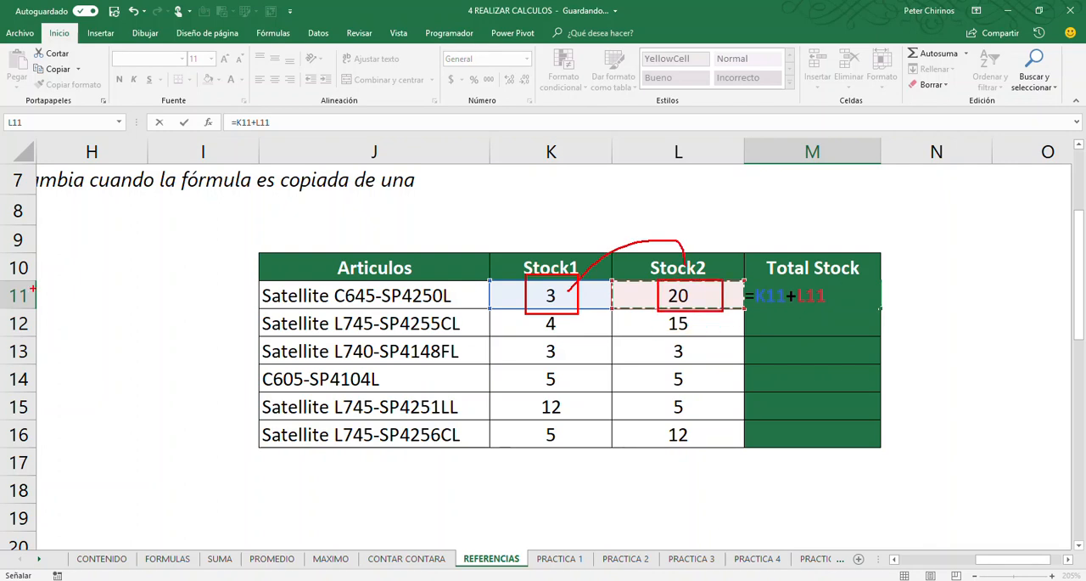
{"action": "mouse_move", "coordinate": [7, 280]}
{"action": "left_mouse_down"}
{"action": "mouse_move", "coordinate": [134, 316]}
{"action": "mouse_move", "coordinate": [916, 309]}
{"action": "mouse_move", "coordinate": [943, 319]}
{"action": "mouse_move", "coordinate": [958, 309]}
{"action": "left_mouse_up"}
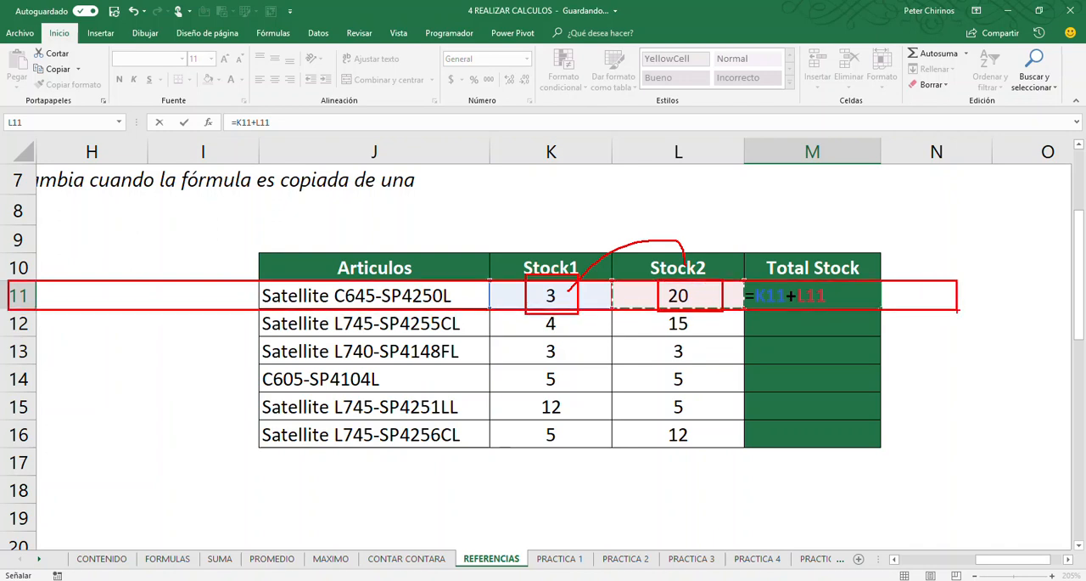
{"action": "key", "text": "Escape"}
{"action": "key", "text": "Return"}
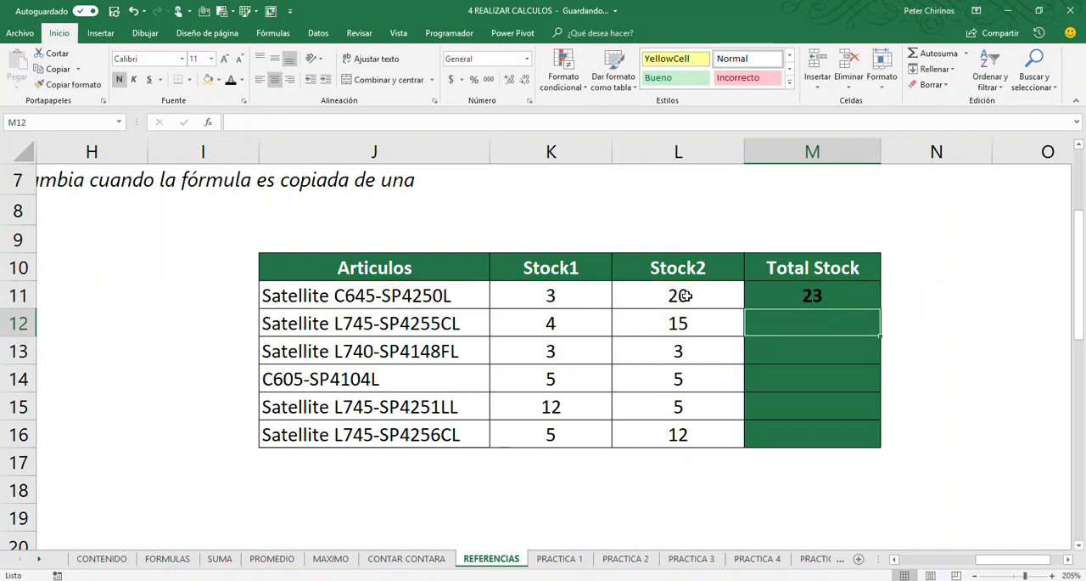
Point out M11's fill handle with a box and arrows on the magnified screen, and fill the M11 formula down to M16
{"action": "left_click", "coordinate": [840, 301]}
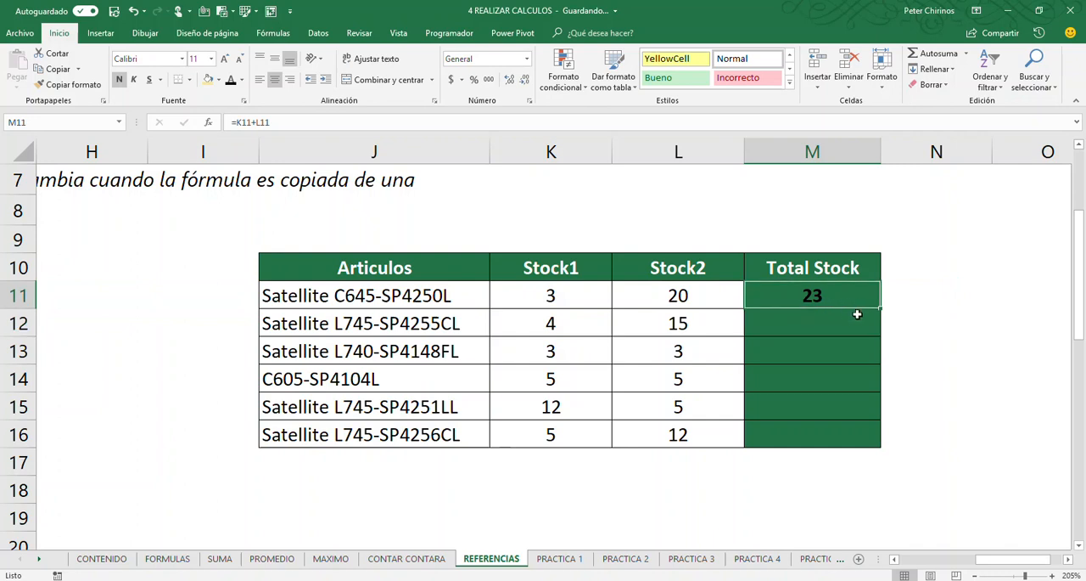
{"action": "key", "text": "ctrl+1"}
{"action": "left_click", "coordinate": [873, 342]}
{"action": "left_click_drag", "start_coordinate": [847, 276], "coordinate": [903, 334]}
{"action": "mouse_move", "coordinate": [898, 275]}
{"action": "left_mouse_down"}
{"action": "mouse_move", "coordinate": [936, 204]}
{"action": "mouse_move", "coordinate": [954, 199]}
{"action": "left_mouse_up"}
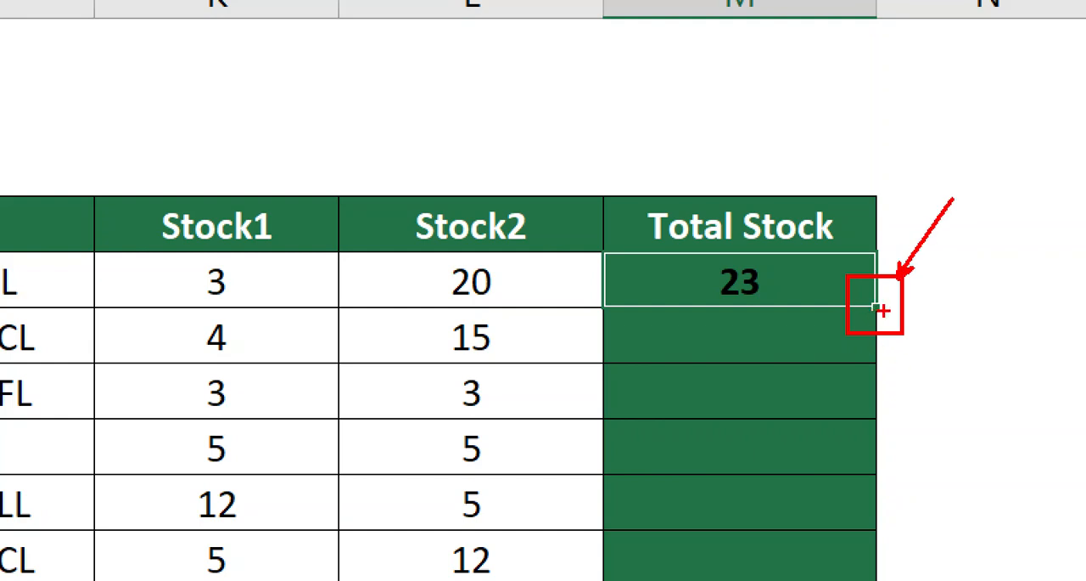
{"action": "key", "text": "b"}
{"action": "mouse_move", "coordinate": [870, 503]}
{"action": "left_mouse_down"}
{"action": "mouse_move", "coordinate": [874, 577]}
{"action": "mouse_move", "coordinate": [854, 351]}
{"action": "mouse_move", "coordinate": [873, 316]}
{"action": "left_mouse_up"}
{"action": "key", "text": "r"}
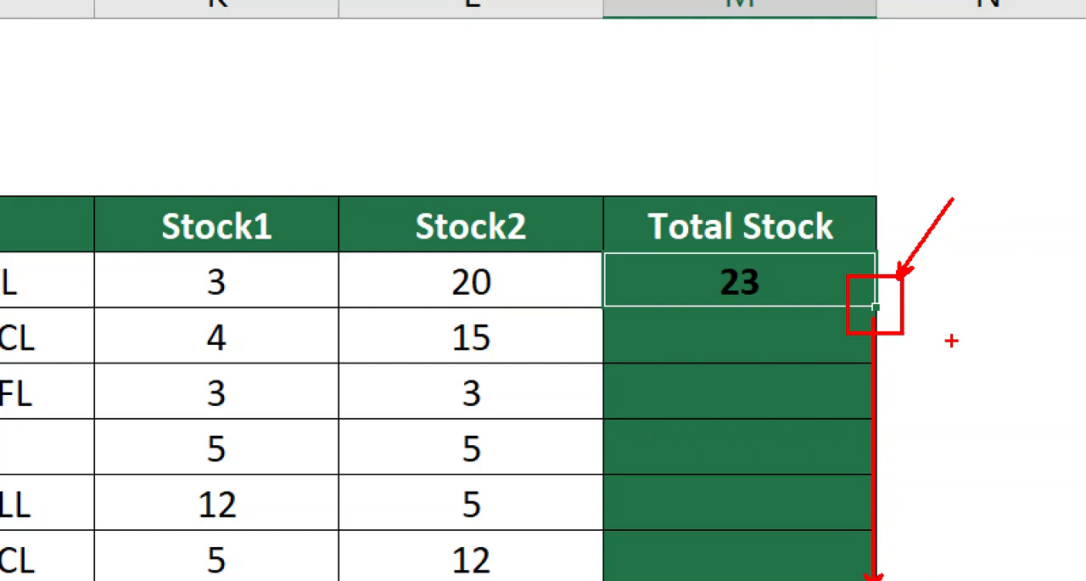
{"action": "key", "text": "Escape"}
{"action": "left_click_drag", "start_coordinate": [883, 308], "coordinate": [881, 439]}
{"action": "left_click", "coordinate": [930, 340]}
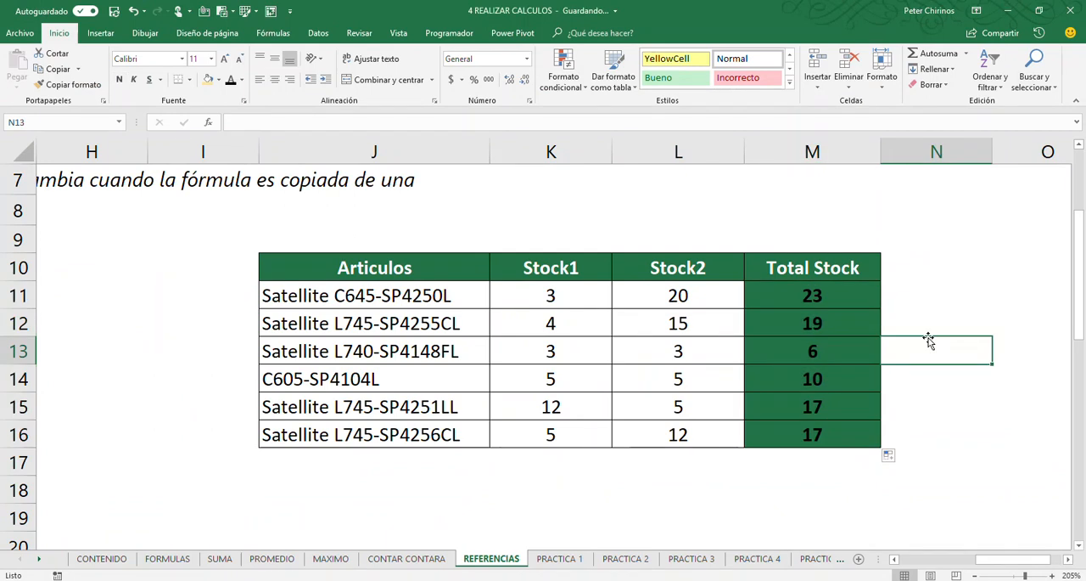
Check the copied Total Stock formulas in M12 to M16 against the original formula in M11
{"action": "left_click", "coordinate": [840, 329]}
{"action": "left_click", "coordinate": [841, 350]}
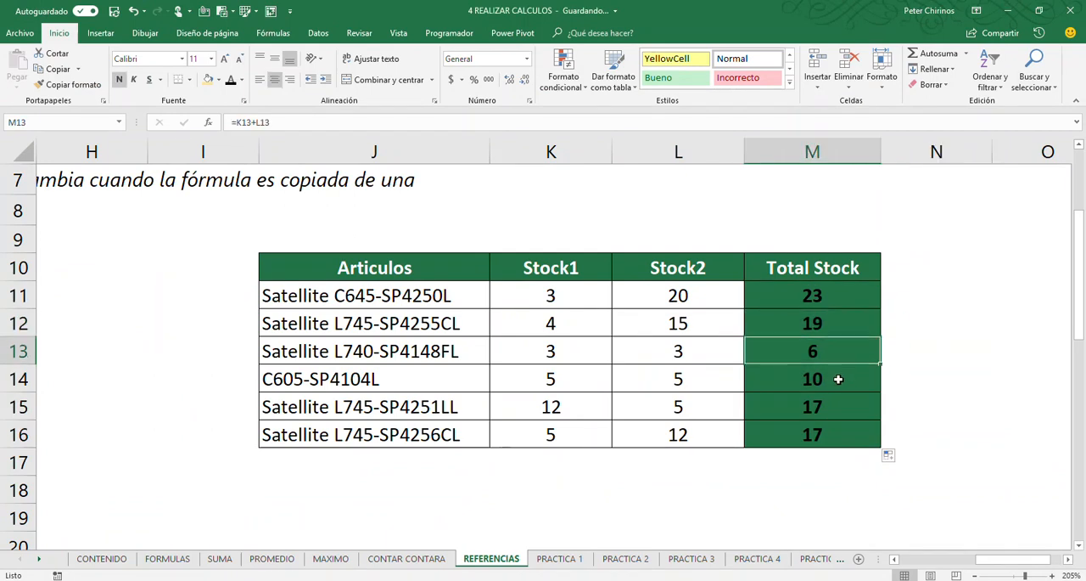
{"action": "left_click", "coordinate": [833, 386]}
{"action": "left_click", "coordinate": [836, 409]}
{"action": "left_click", "coordinate": [836, 433]}
{"action": "left_click", "coordinate": [821, 340]}
{"action": "left_click", "coordinate": [820, 326]}
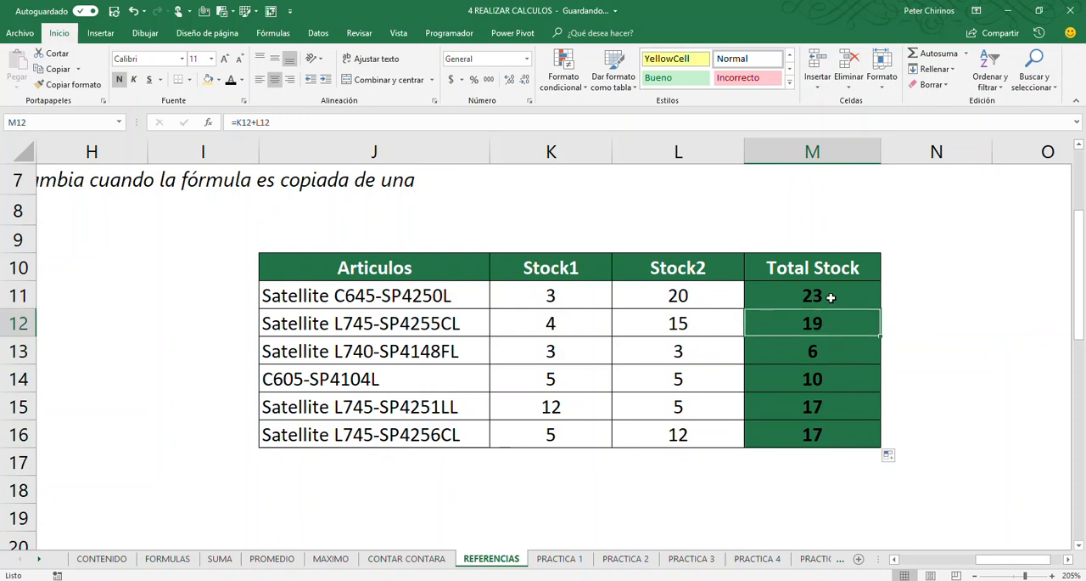
{"action": "double_click", "coordinate": [825, 294]}
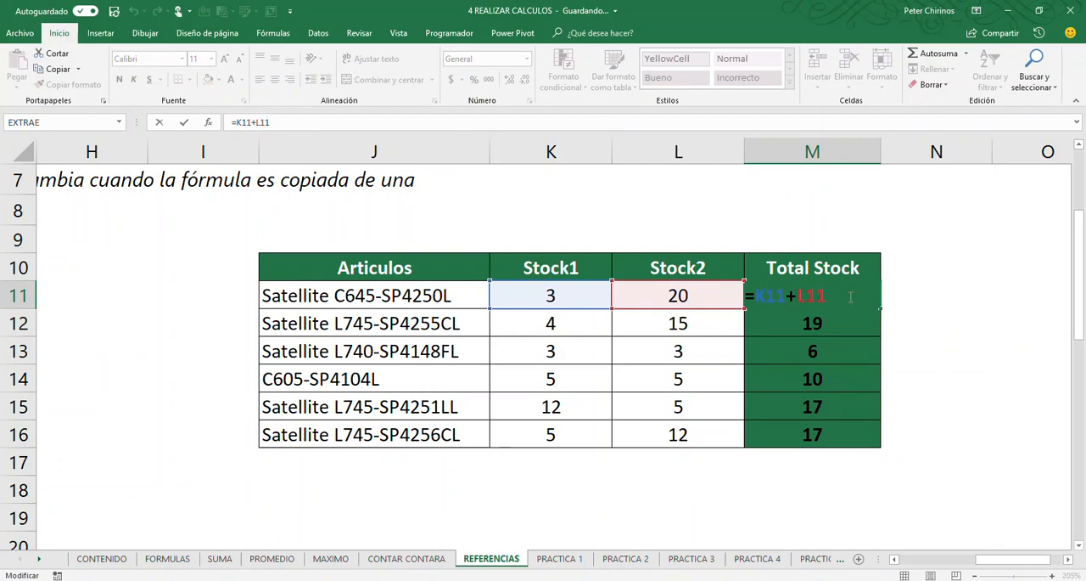
{"action": "key", "text": "ctrl+Return"}
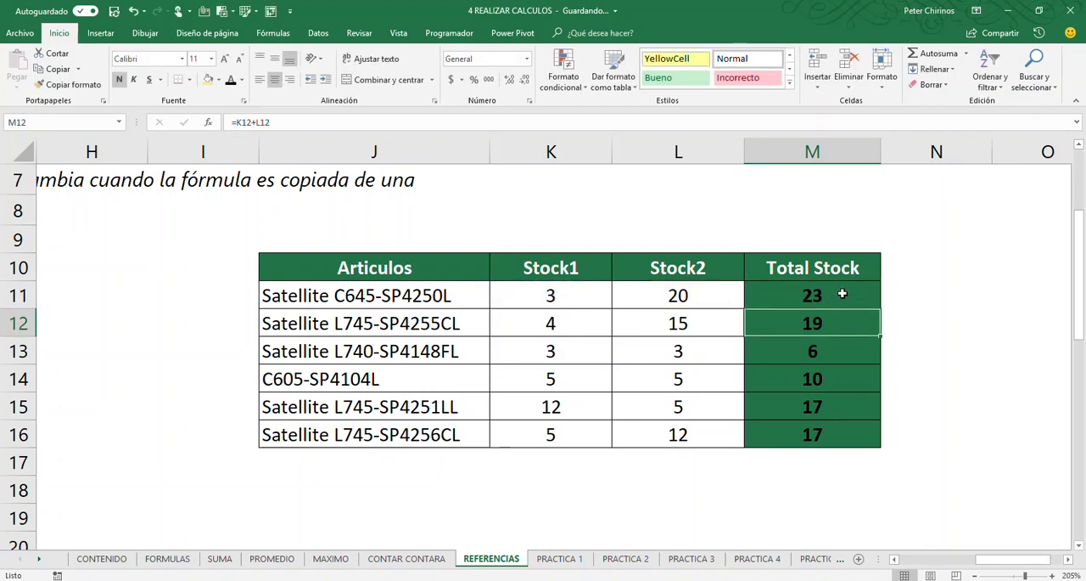
Open the M12 formula and mark both row numbers in =K12+L12 with red arrows on the magnified formula, then close it unchanged
{"action": "left_click", "coordinate": [843, 323]}
{"action": "double_click", "coordinate": [843, 323]}
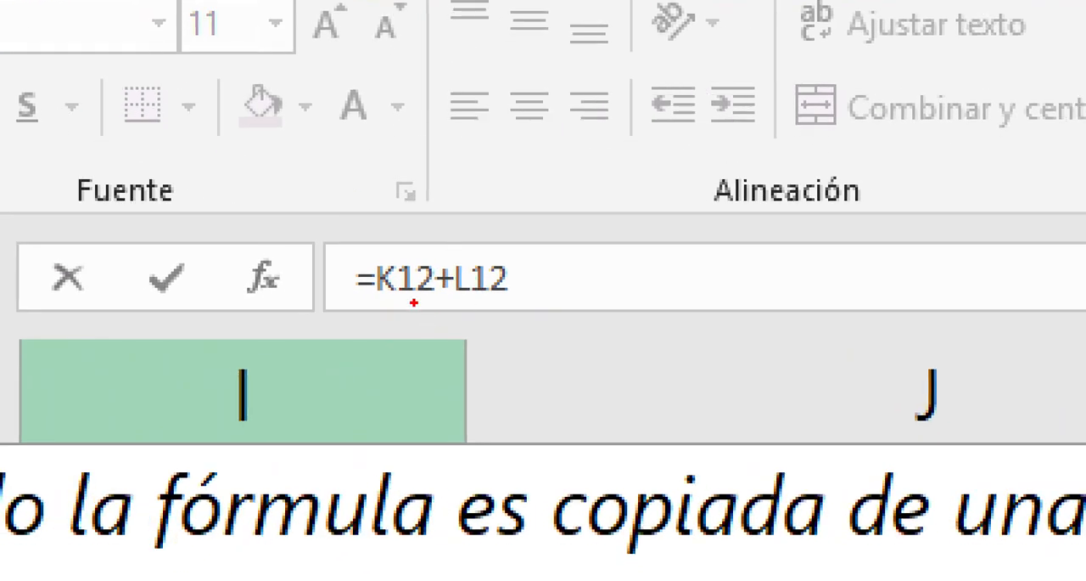
{"action": "left_click_drag", "start_coordinate": [413, 303], "coordinate": [413, 403]}
{"action": "left_click_drag", "start_coordinate": [487, 308], "coordinate": [489, 429]}
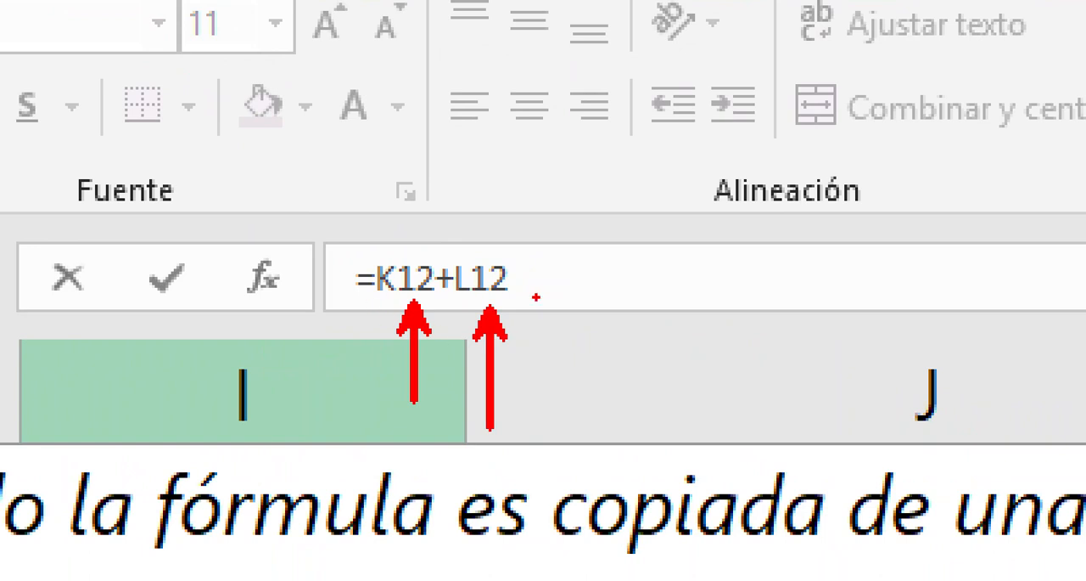
{"action": "key", "text": "Escape"}
{"action": "key", "text": "Escape"}
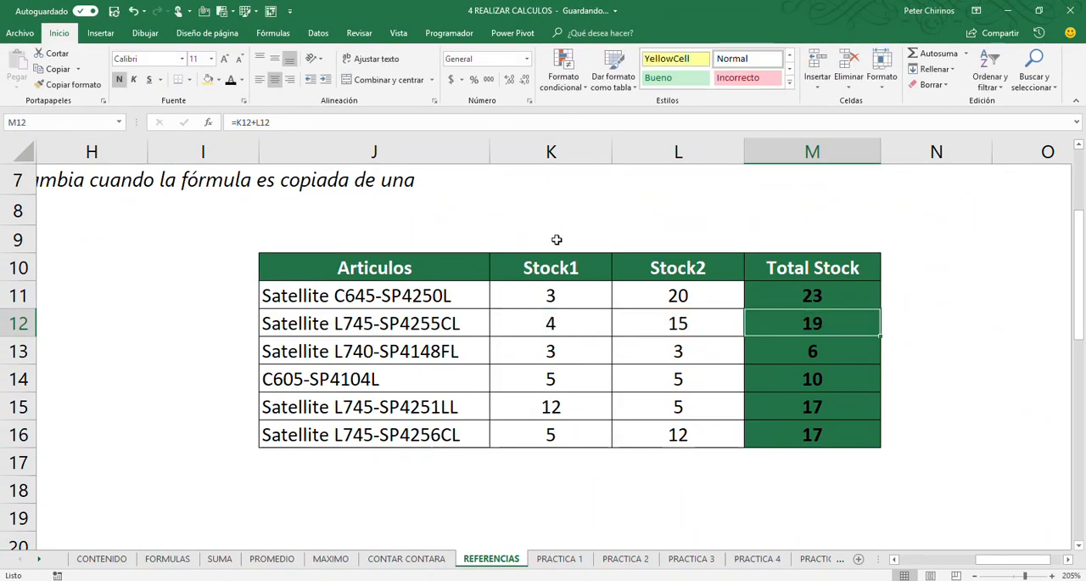
Annotate the Stock1 and Stock2 columns, the downward copy direction and individual row sums in red, and clear the drawings
{"action": "left_click_drag", "start_coordinate": [524, 269], "coordinate": [573, 460]}
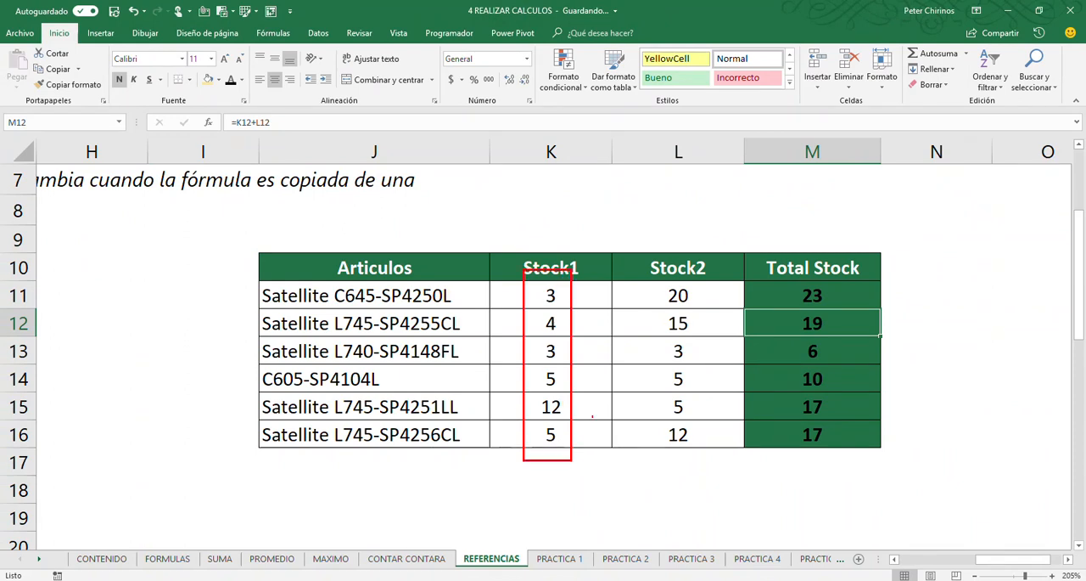
{"action": "left_click_drag", "start_coordinate": [651, 272], "coordinate": [709, 468]}
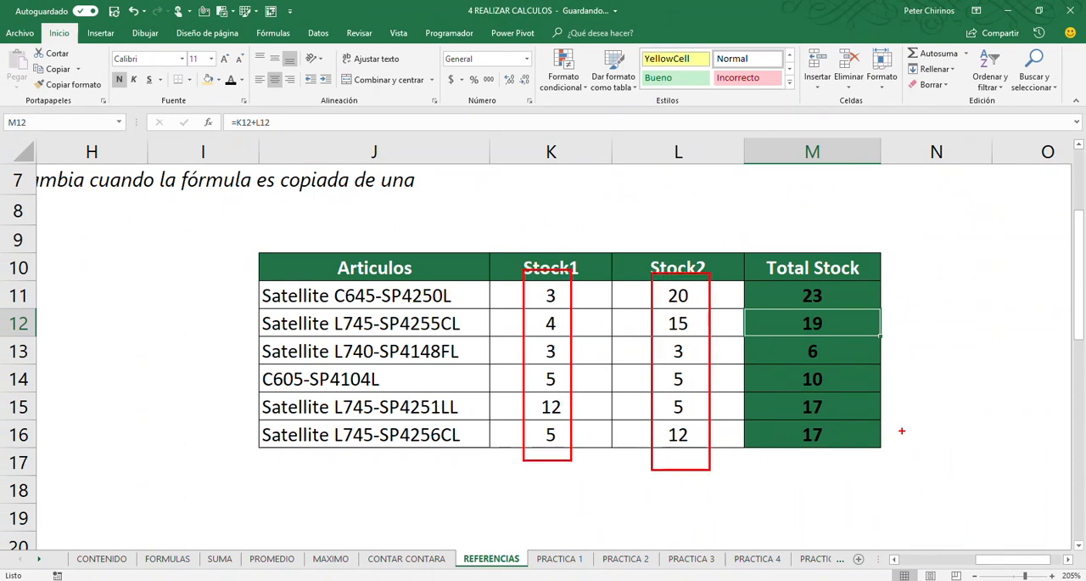
{"action": "left_click_drag", "start_coordinate": [899, 456], "coordinate": [900, 322]}
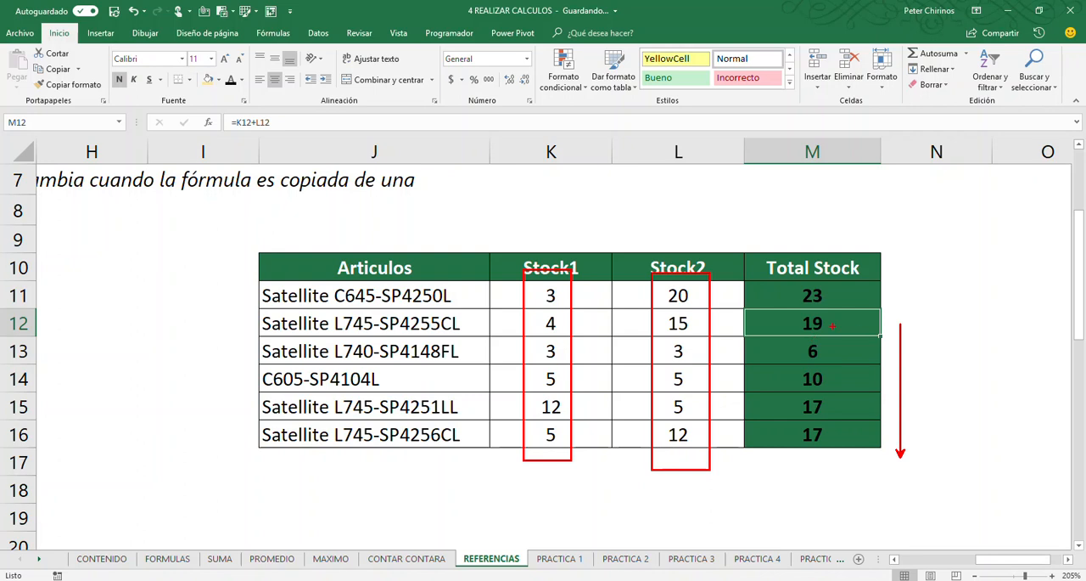
{"action": "left_click_drag", "start_coordinate": [834, 323], "coordinate": [909, 301]}
{"action": "left_click_drag", "start_coordinate": [838, 351], "coordinate": [898, 333]}
{"action": "left_click_drag", "start_coordinate": [515, 332], "coordinate": [744, 376]}
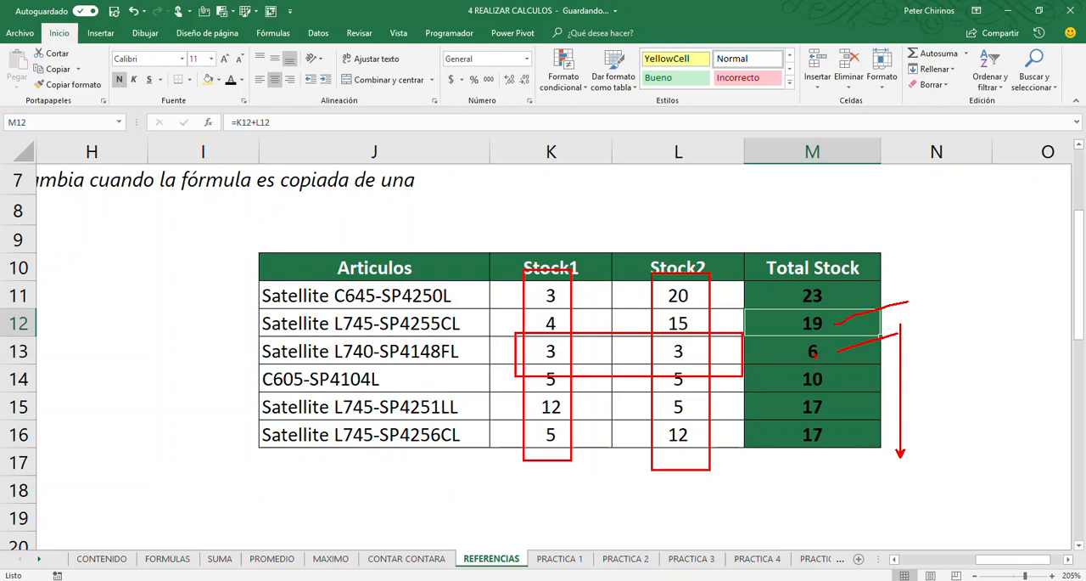
{"action": "key", "text": "e"}
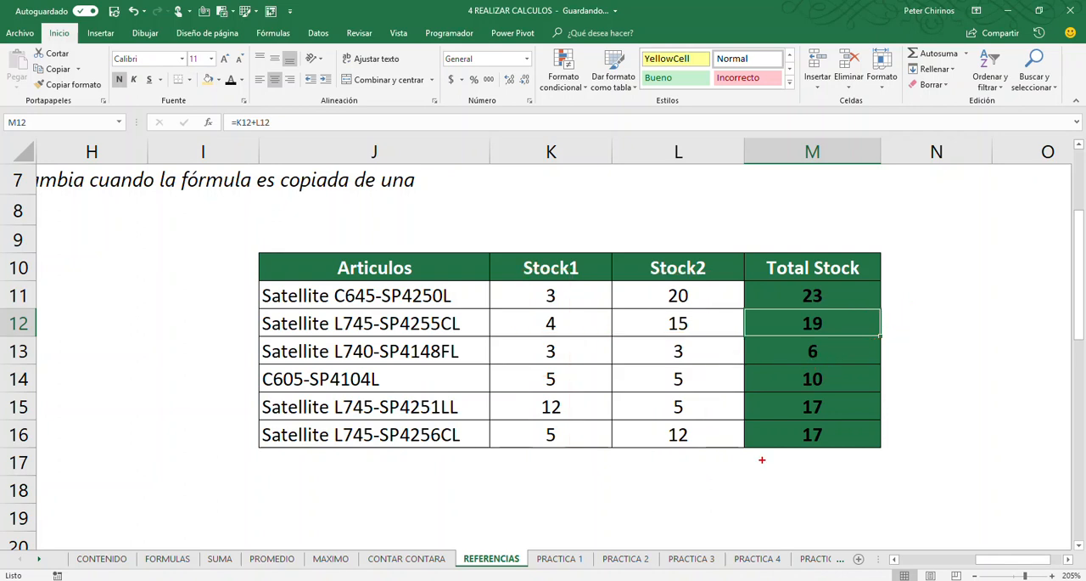
{"action": "mouse_move", "coordinate": [510, 417]}
{"action": "left_mouse_down"}
{"action": "mouse_move", "coordinate": [888, 448]}
{"action": "mouse_move", "coordinate": [906, 438]}
{"action": "mouse_move", "coordinate": [933, 386]}
{"action": "left_mouse_up"}
{"action": "key", "text": "e"}
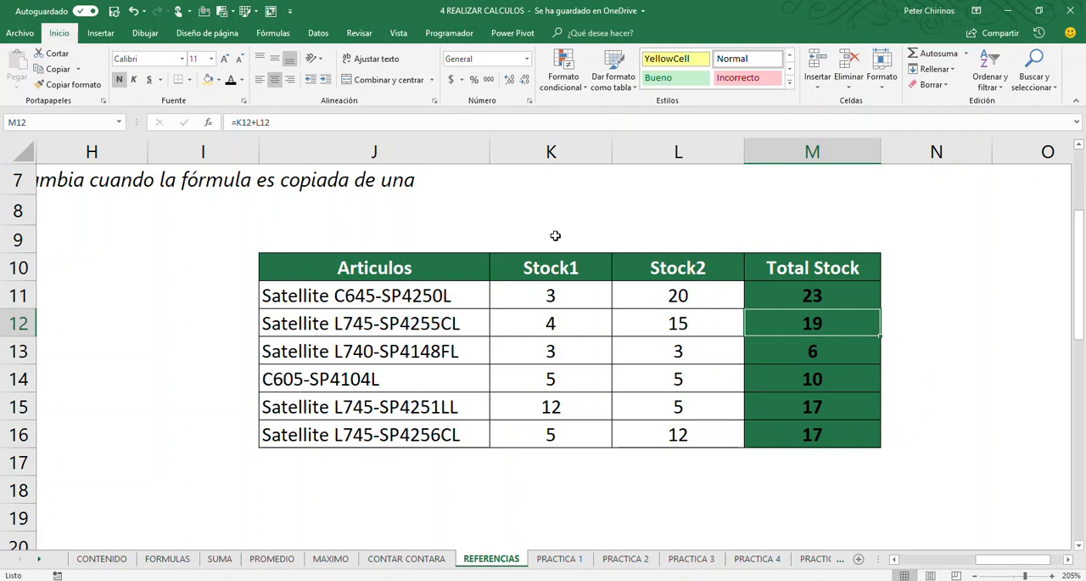
Box M11's formula, draw an arrow beside Total Stock and mark the Stock1 and Stock2 operands, ending with annotation mode closed
{"action": "left_click", "coordinate": [814, 296]}
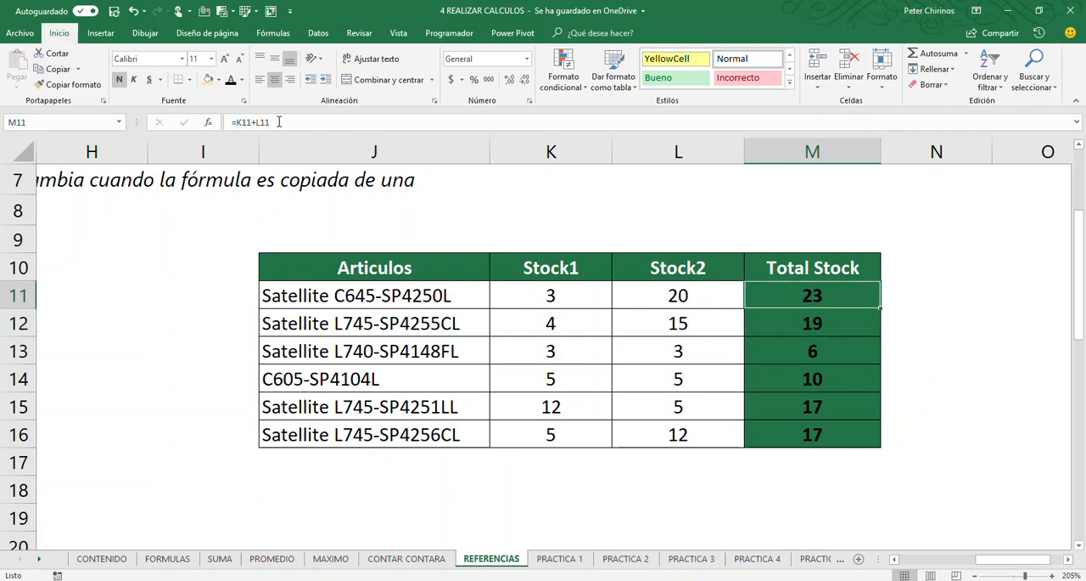
{"action": "left_click_drag", "start_coordinate": [221, 110], "coordinate": [297, 130]}
{"action": "left_click_drag", "start_coordinate": [897, 287], "coordinate": [897, 435]}
{"action": "mouse_move", "coordinate": [570, 286]}
{"action": "left_mouse_down"}
{"action": "mouse_move", "coordinate": [556, 309]}
{"action": "mouse_move", "coordinate": [540, 286]}
{"action": "mouse_move", "coordinate": [552, 337]}
{"action": "mouse_move", "coordinate": [524, 312]}
{"action": "left_mouse_up"}
{"action": "mouse_move", "coordinate": [667, 310]}
{"action": "left_mouse_down"}
{"action": "mouse_move", "coordinate": [671, 335]}
{"action": "mouse_move", "coordinate": [669, 308]}
{"action": "left_mouse_up"}
{"action": "mouse_move", "coordinate": [740, 323]}
{"action": "left_mouse_down"}
{"action": "mouse_move", "coordinate": [820, 332]}
{"action": "mouse_move", "coordinate": [792, 323]}
{"action": "left_mouse_up"}
{"action": "key", "text": "Escape"}
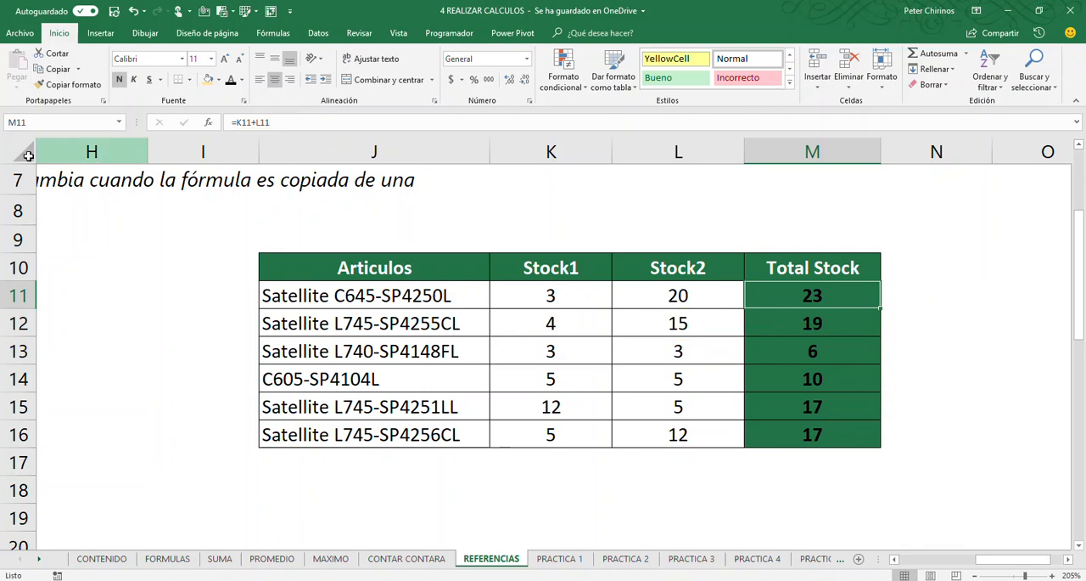
In the absolute reference example =H7* $H$3, box $H in red and $3 in blue
{"action": "left_click", "coordinate": [226, 321]}
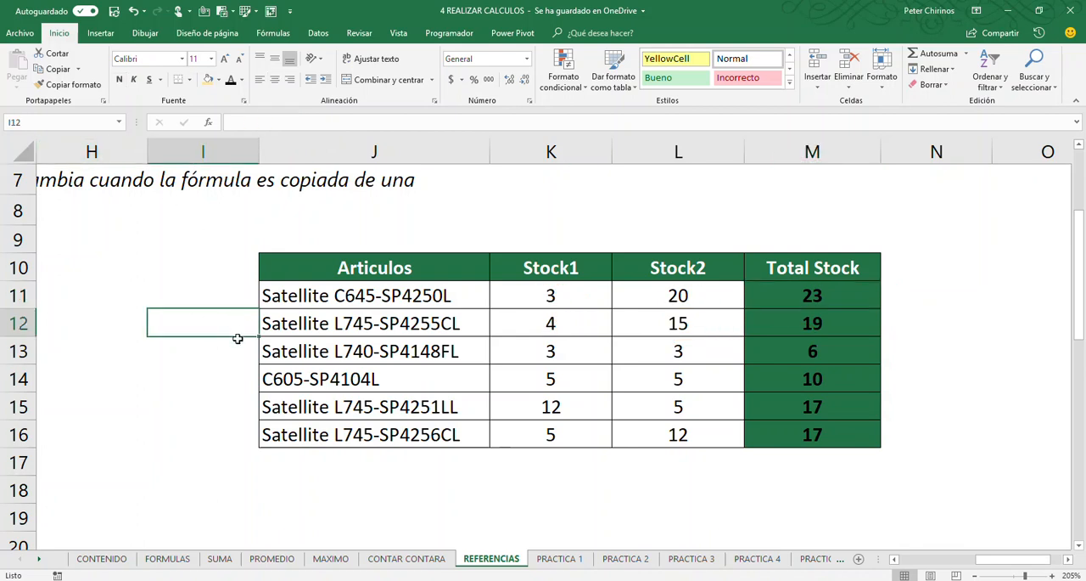
{"action": "scroll", "coordinate": [238, 335], "scroll_direction": "down", "scroll_amount": 4}
{"action": "scroll", "coordinate": [370, 371], "scroll_direction": "down", "scroll_amount": 4}
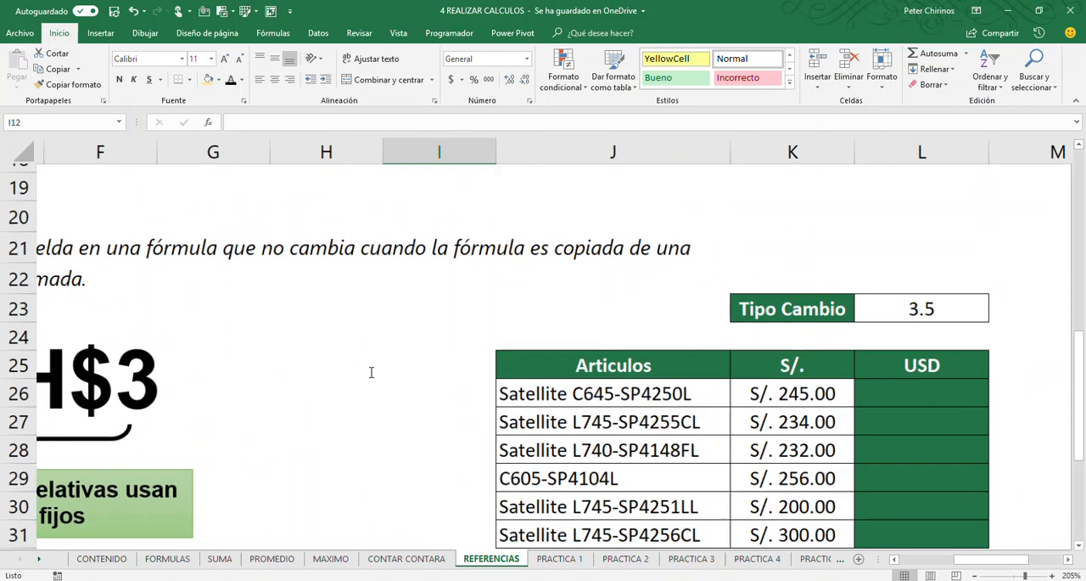
{"action": "scroll", "coordinate": [370, 372], "scroll_direction": "down", "scroll_amount": 1}
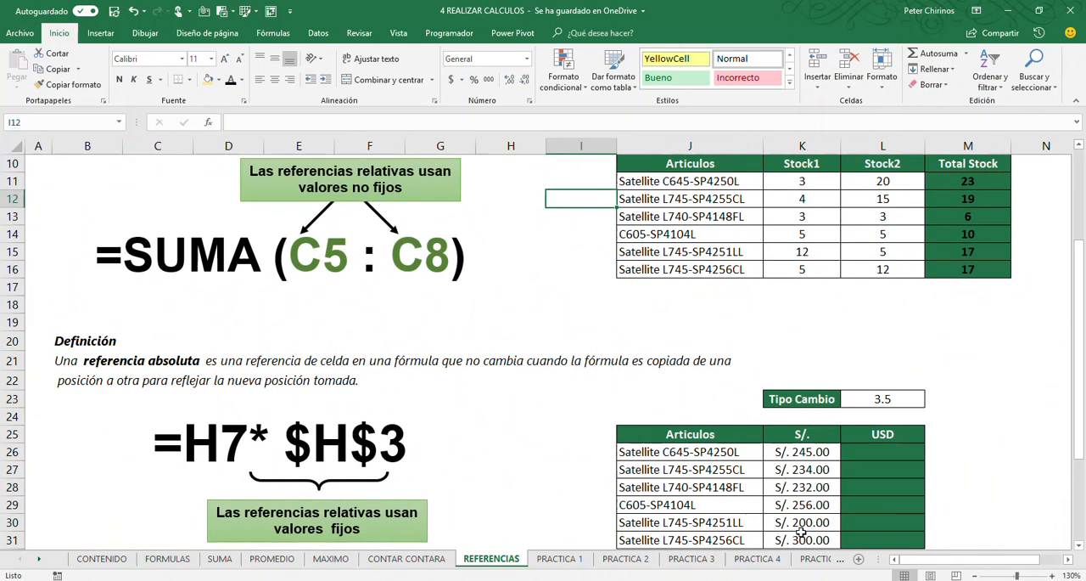
{"action": "scroll", "coordinate": [355, 350], "scroll_direction": "down", "scroll_amount": 3}
{"action": "scroll", "coordinate": [354, 349], "scroll_direction": "up", "scroll_amount": 1}
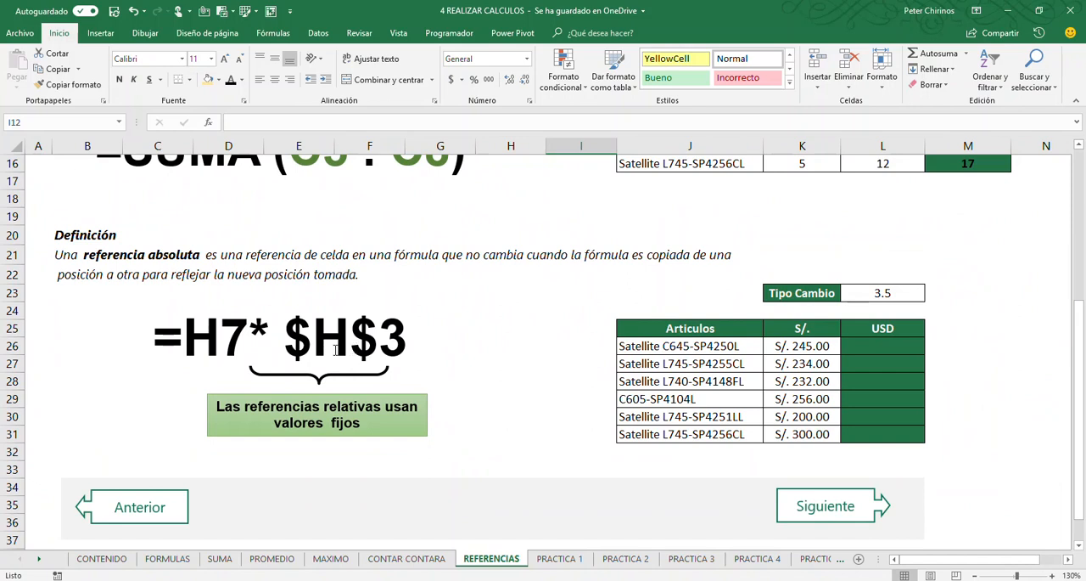
{"action": "left_click_drag", "start_coordinate": [275, 303], "coordinate": [351, 368]}
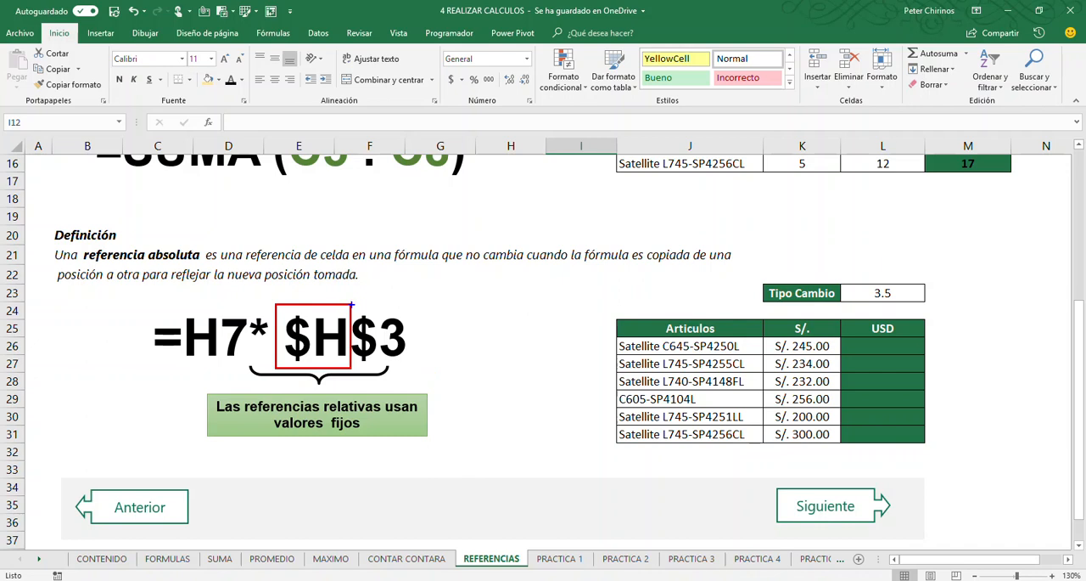
{"action": "mouse_move", "coordinate": [351, 303]}
{"action": "left_mouse_down"}
{"action": "mouse_move", "coordinate": [363, 379]}
{"action": "mouse_move", "coordinate": [411, 371]}
{"action": "left_mouse_up"}
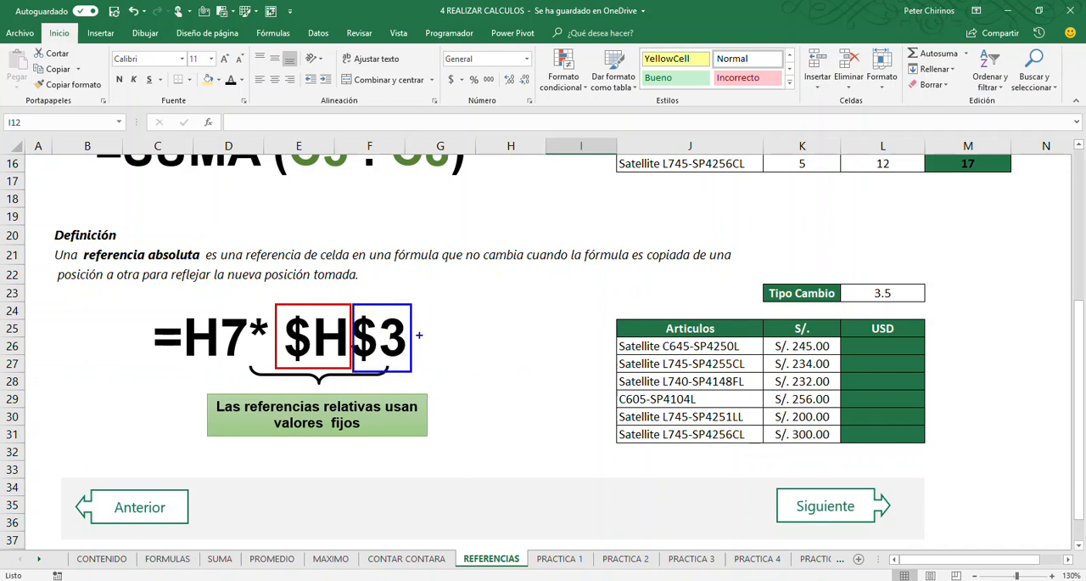
Draw blue up and down arrows beside the $3 row reference and red horizontal arrows above the $H column reference
{"action": "left_click_drag", "start_coordinate": [443, 447], "coordinate": [447, 365]}
{"action": "left_click_drag", "start_coordinate": [447, 241], "coordinate": [446, 321]}
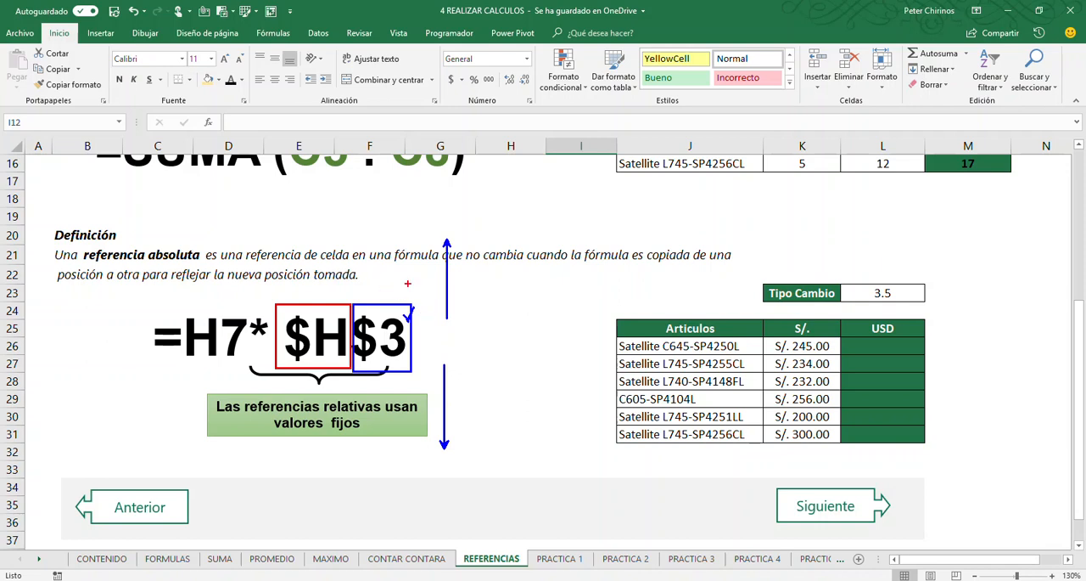
{"action": "left_click_drag", "start_coordinate": [417, 279], "coordinate": [357, 280]}
{"action": "left_click_drag", "start_coordinate": [225, 282], "coordinate": [326, 282]}
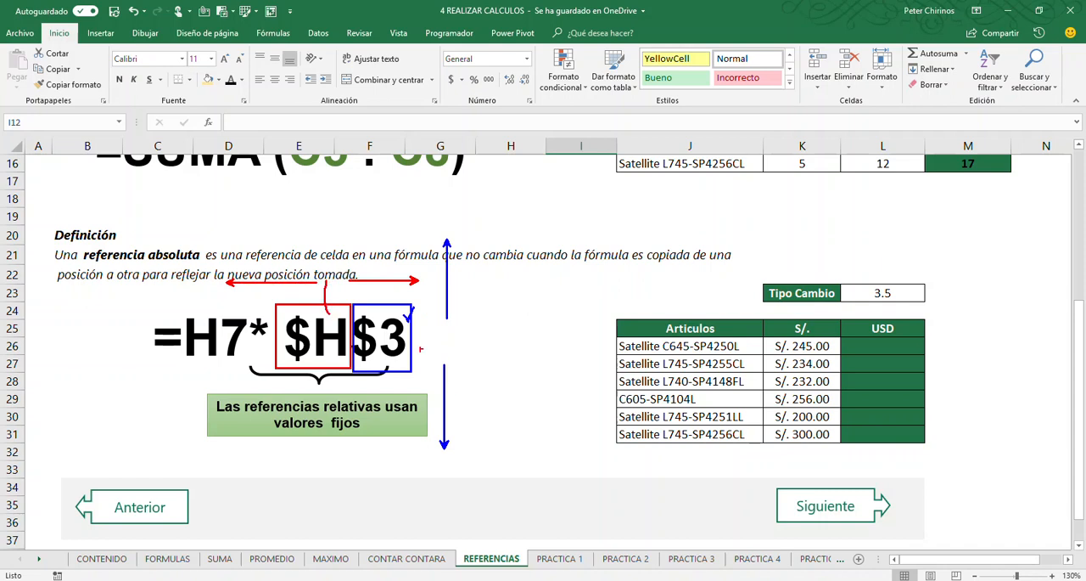
Underline H7 in the example and write the copied formula =H8*$H$3 in red below it as an annotation
{"action": "left_click_drag", "start_coordinate": [182, 369], "coordinate": [239, 367]}
{"action": "left_click_drag", "start_coordinate": [168, 453], "coordinate": [193, 453]}
{"action": "left_click_drag", "start_coordinate": [168, 464], "coordinate": [193, 464]}
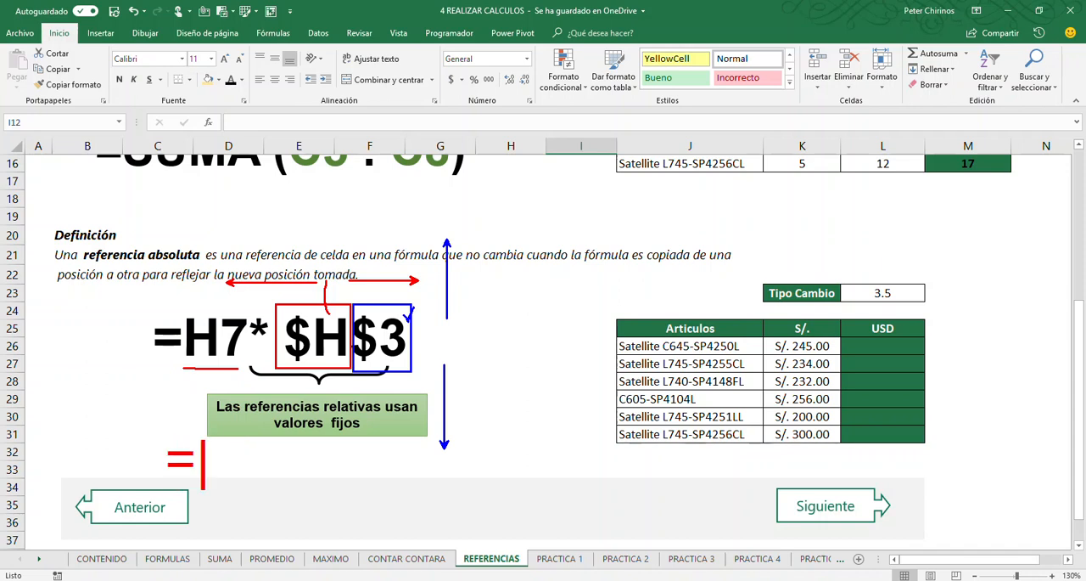
{"action": "type", "text": "h"}
{"action": "key", "text": "BackSpace"}
{"action": "type", "text": "H8"}
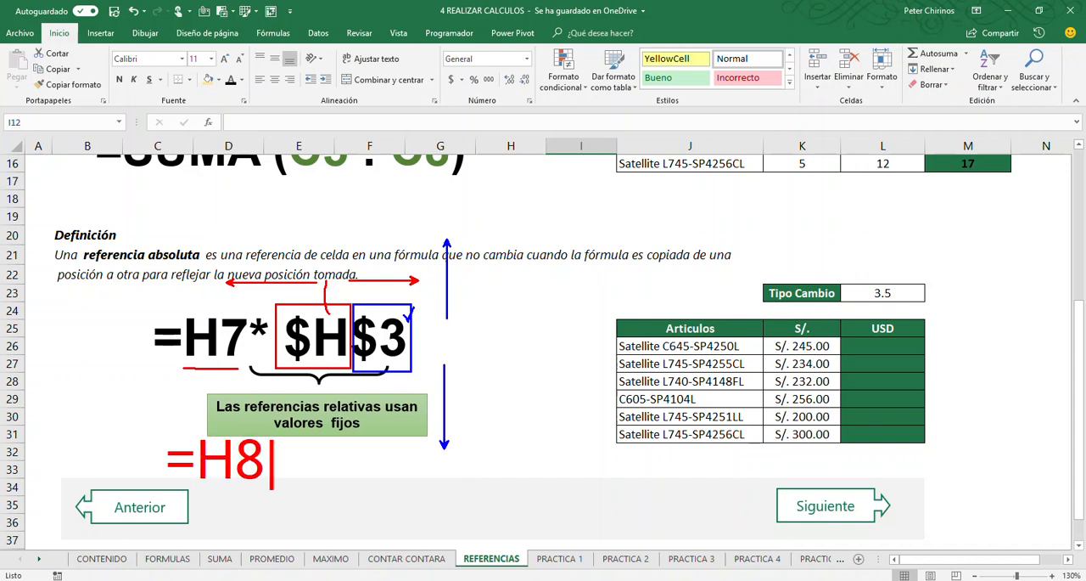
{"action": "type", "text": "*"}
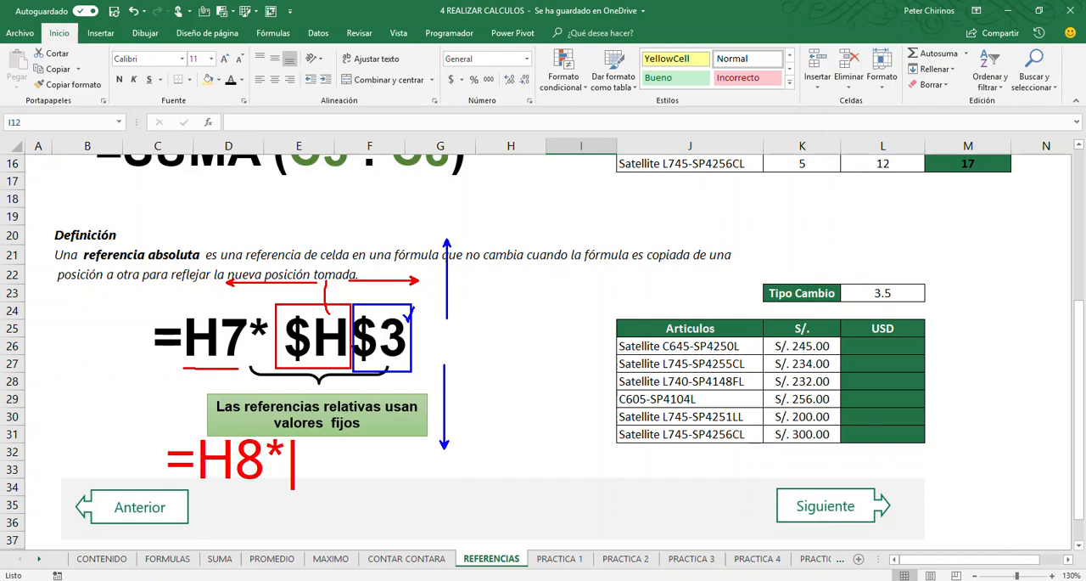
{"action": "type", "text": "$H"}
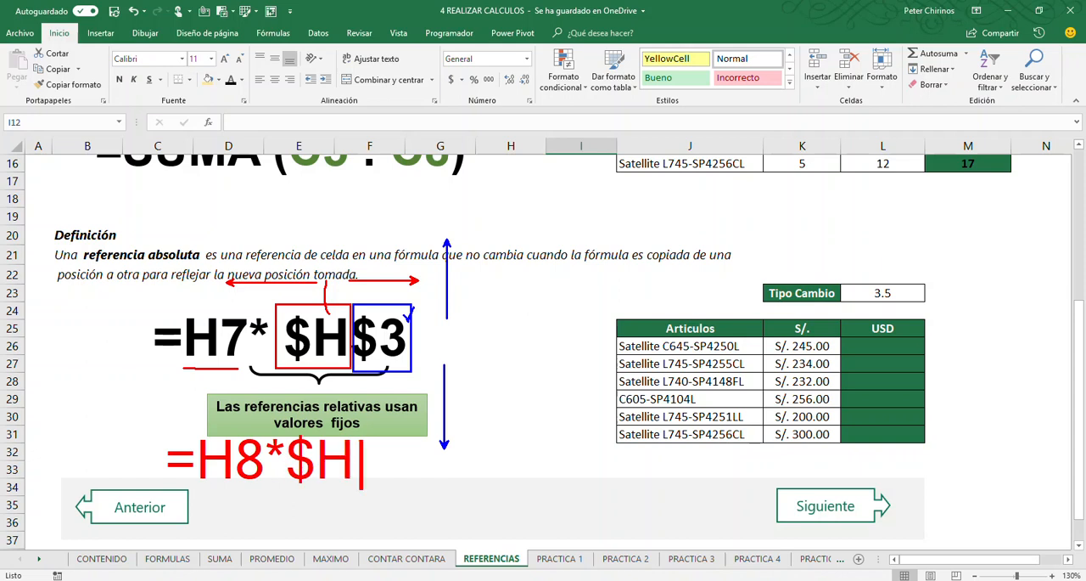
{"action": "type", "text": "$3"}
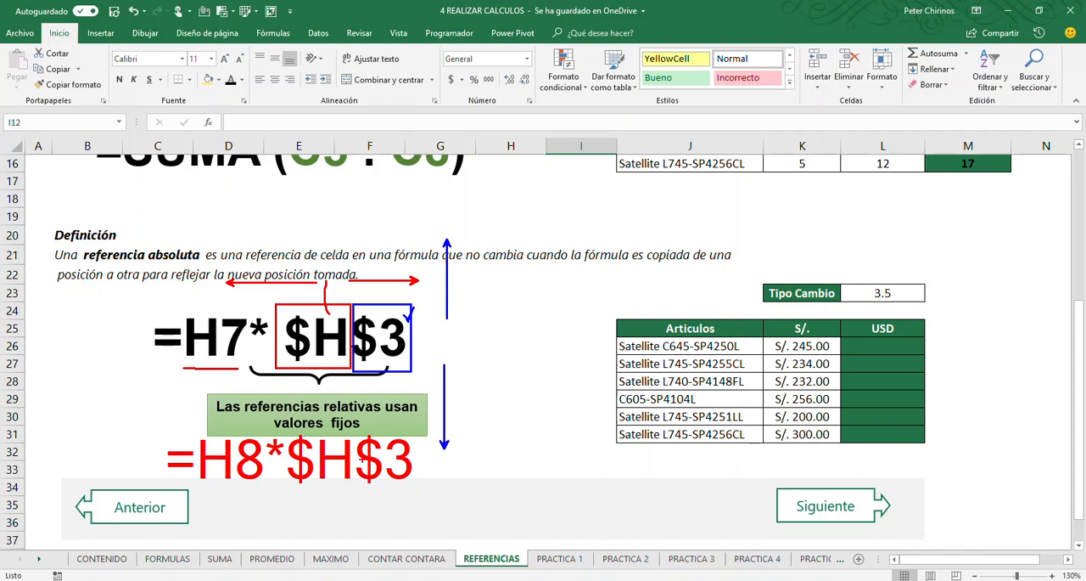
Box $H$3 in the handwritten copy of the formula and leave annotation mode
{"action": "left_click_drag", "start_coordinate": [287, 421], "coordinate": [287, 491]}
{"action": "left_click_drag", "start_coordinate": [289, 422], "coordinate": [427, 496]}
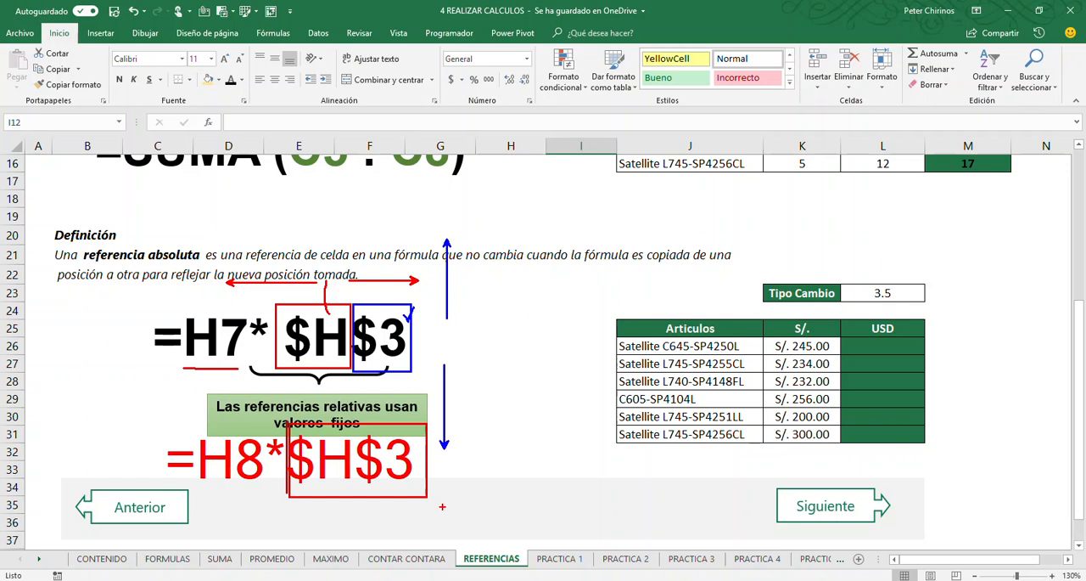
{"action": "key", "text": "Escape"}
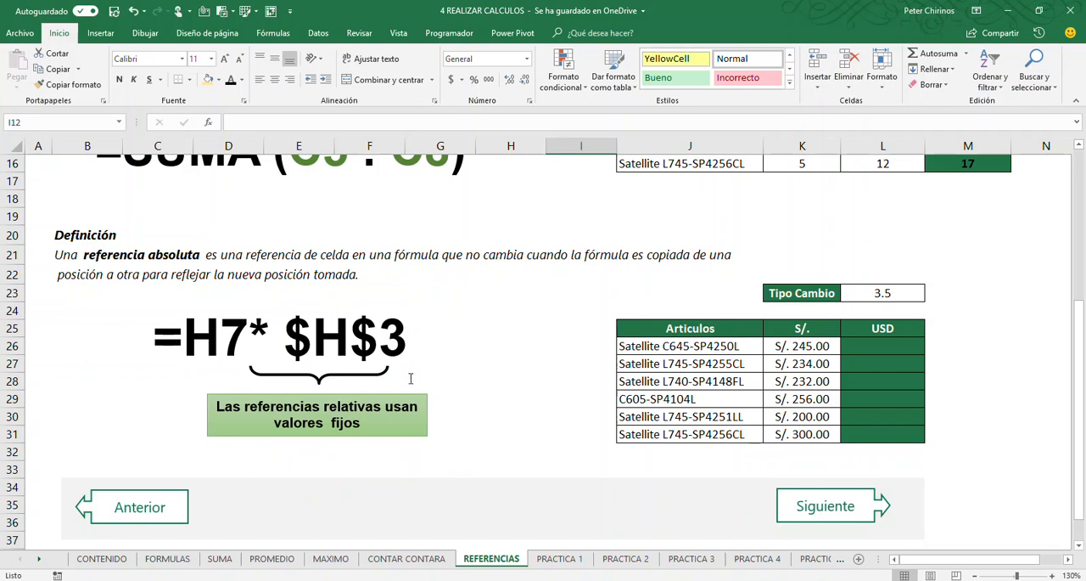
Zoom in to 205% on the currency table and review the empty USD cell L26, the S/. prices and the Tipo Cambio cell L23
{"action": "scroll", "coordinate": [457, 416], "scroll_direction": "up", "scroll_amount": 5, "text": "ctrl"}
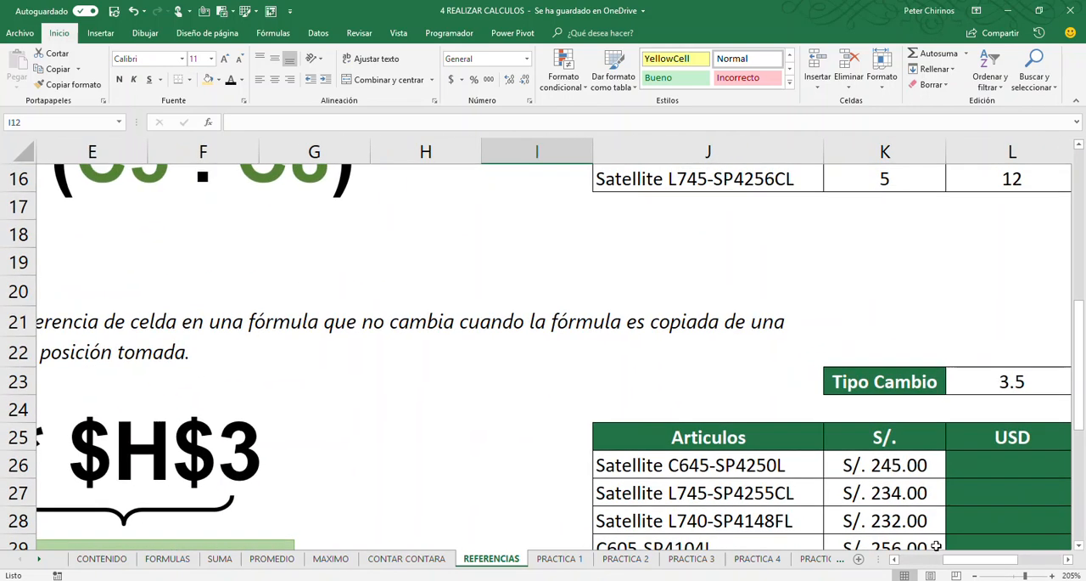
{"action": "scroll", "coordinate": [868, 467], "scroll_direction": "right", "scroll_amount": 3}
{"action": "scroll", "coordinate": [867, 466], "scroll_direction": "up", "scroll_amount": 1}
{"action": "scroll", "coordinate": [866, 465], "scroll_direction": "down", "scroll_amount": 3}
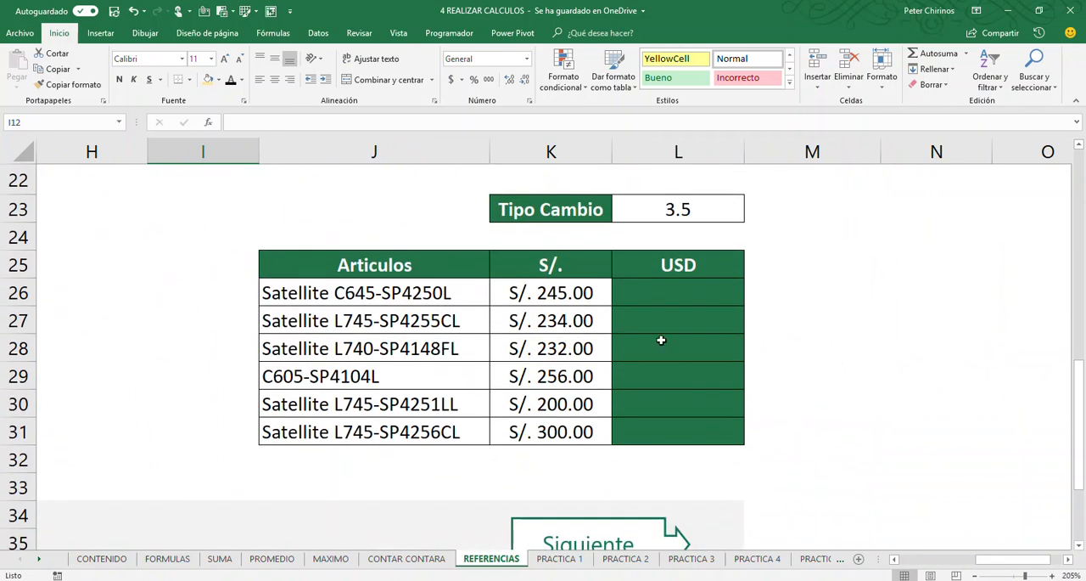
{"action": "left_click", "coordinate": [661, 293]}
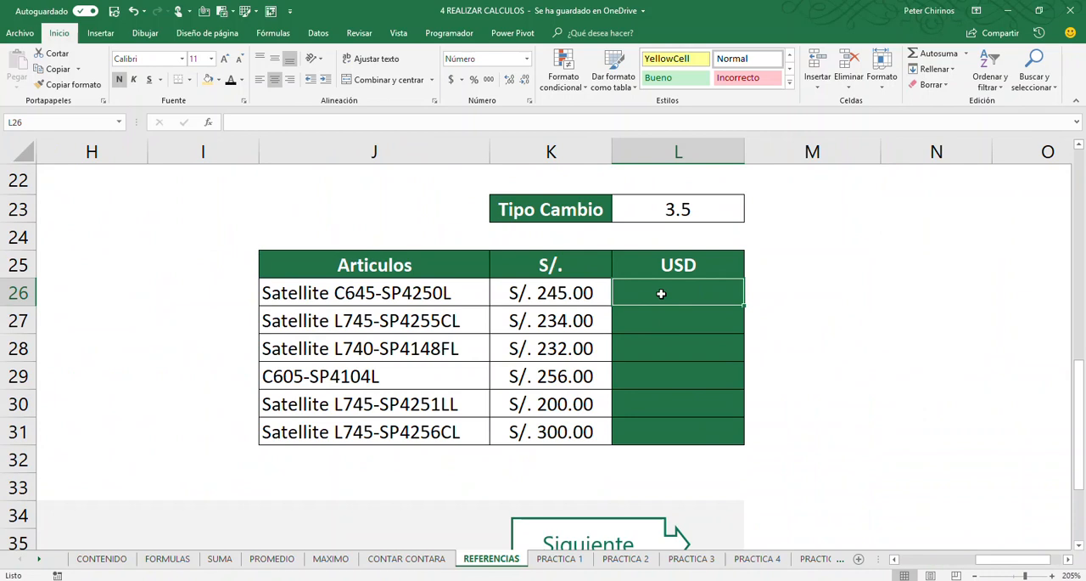
{"action": "left_click", "coordinate": [534, 299]}
{"action": "left_click", "coordinate": [534, 322]}
{"action": "left_click", "coordinate": [534, 349]}
{"action": "left_click", "coordinate": [578, 373]}
{"action": "left_click", "coordinate": [536, 444]}
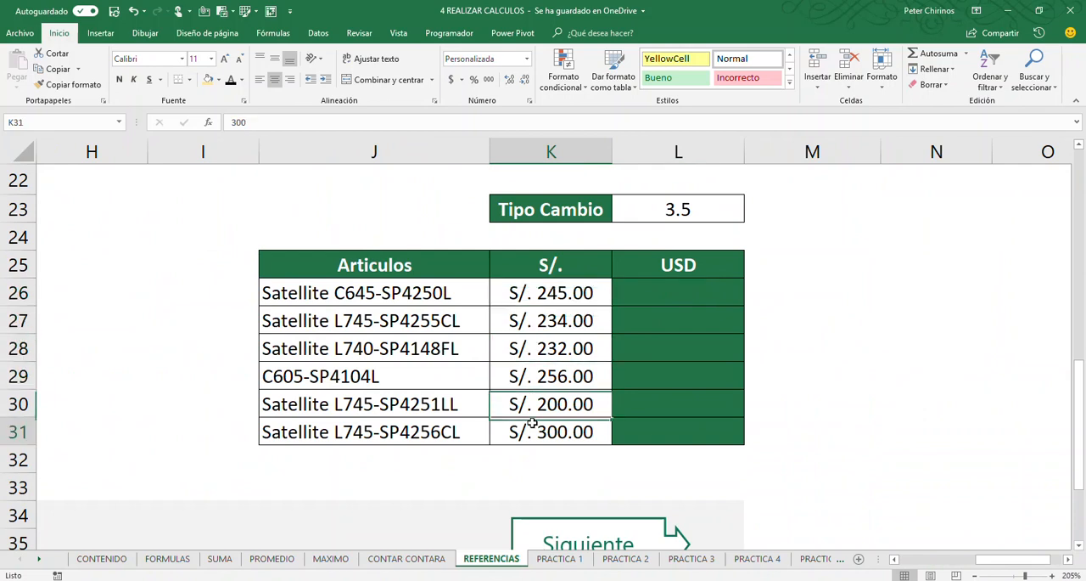
{"action": "left_click", "coordinate": [663, 214]}
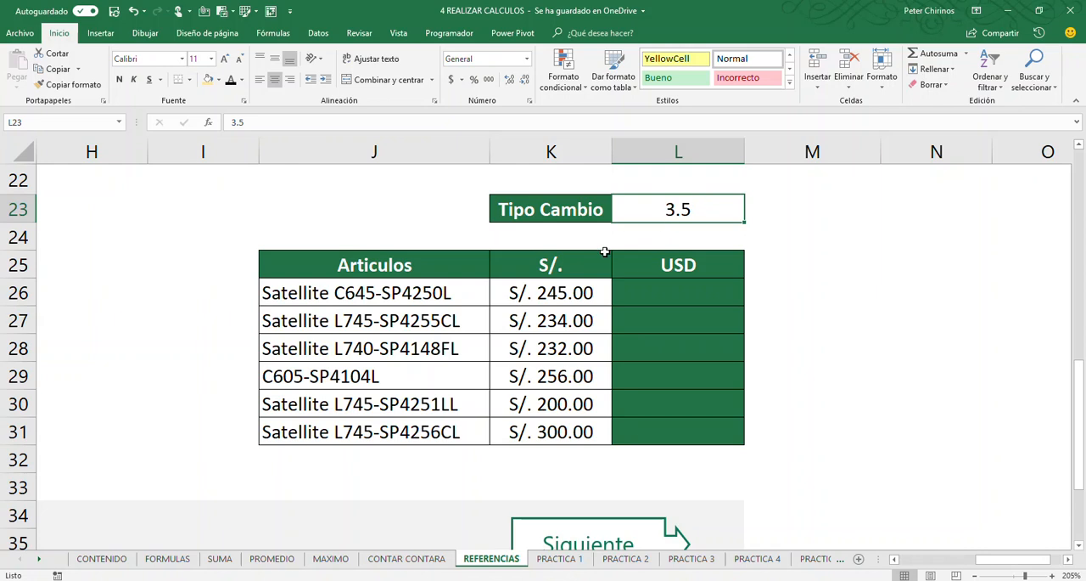
Enter the formula =K26/L23 in USD cell L26 and fill it down to L31
{"action": "left_click", "coordinate": [540, 292]}
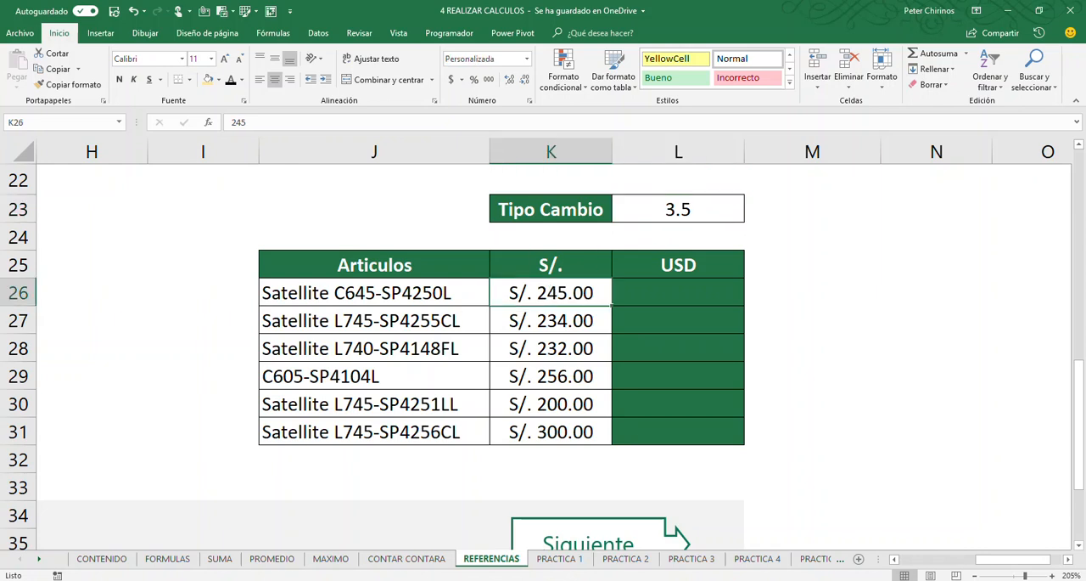
{"action": "left_click", "coordinate": [680, 288]}
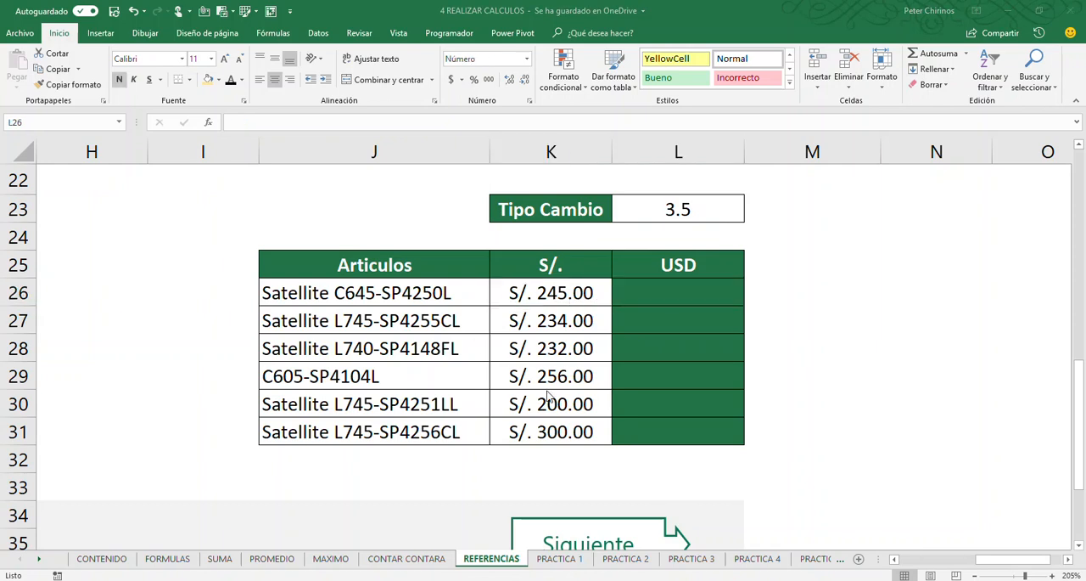
{"action": "left_click", "coordinate": [694, 292]}
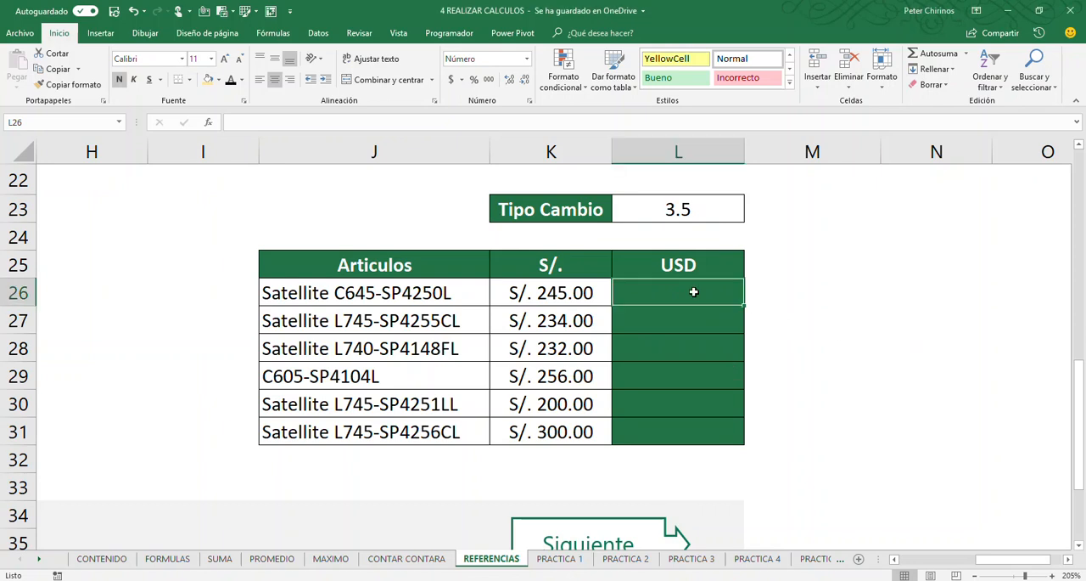
{"action": "type", "text": "="}
{"action": "left_click", "coordinate": [527, 286]}
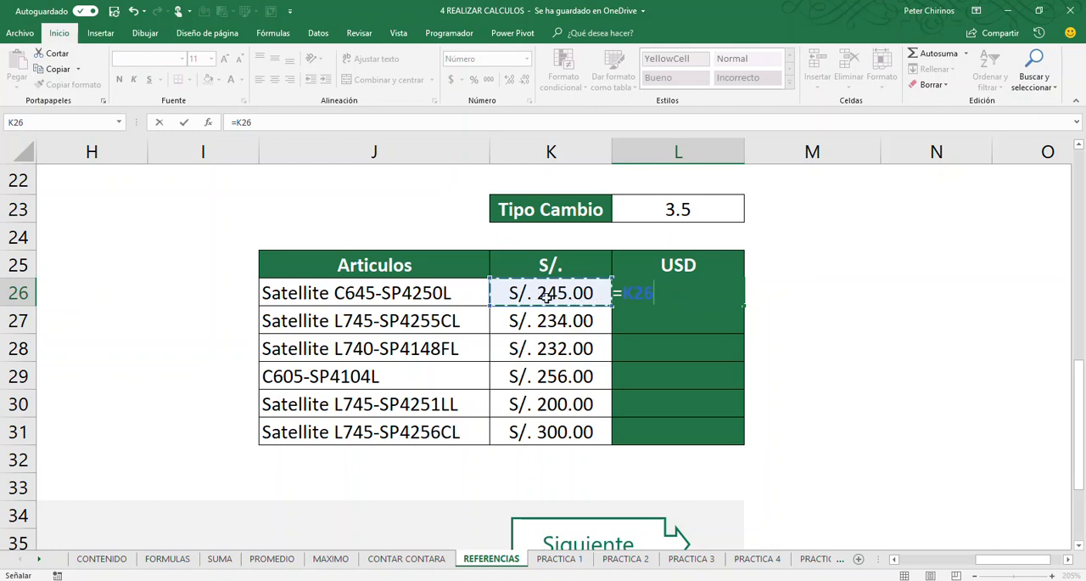
{"action": "type", "text": "/"}
{"action": "left_click", "coordinate": [705, 208]}
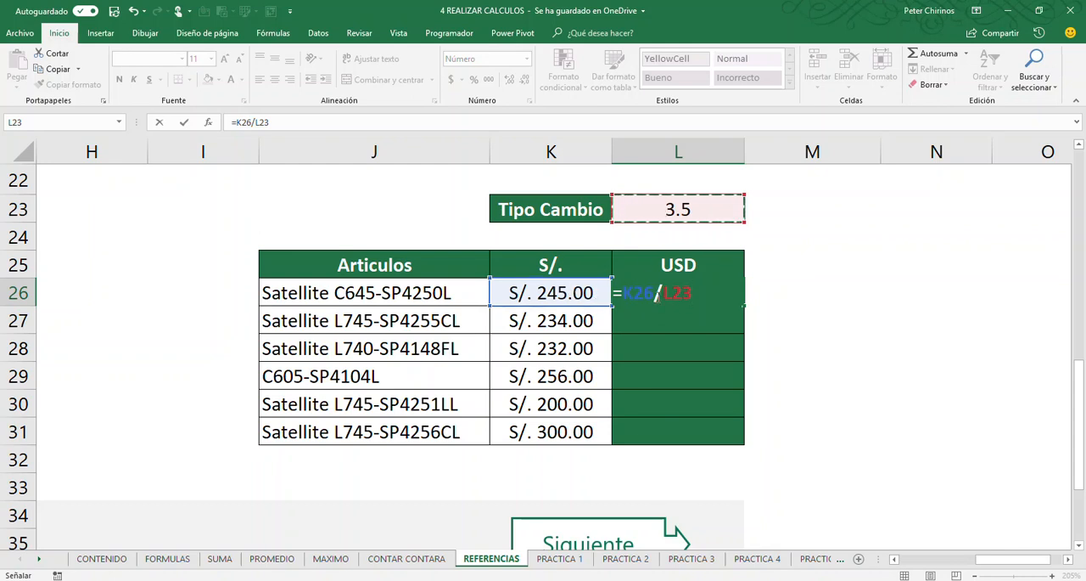
{"action": "key", "text": "Return"}
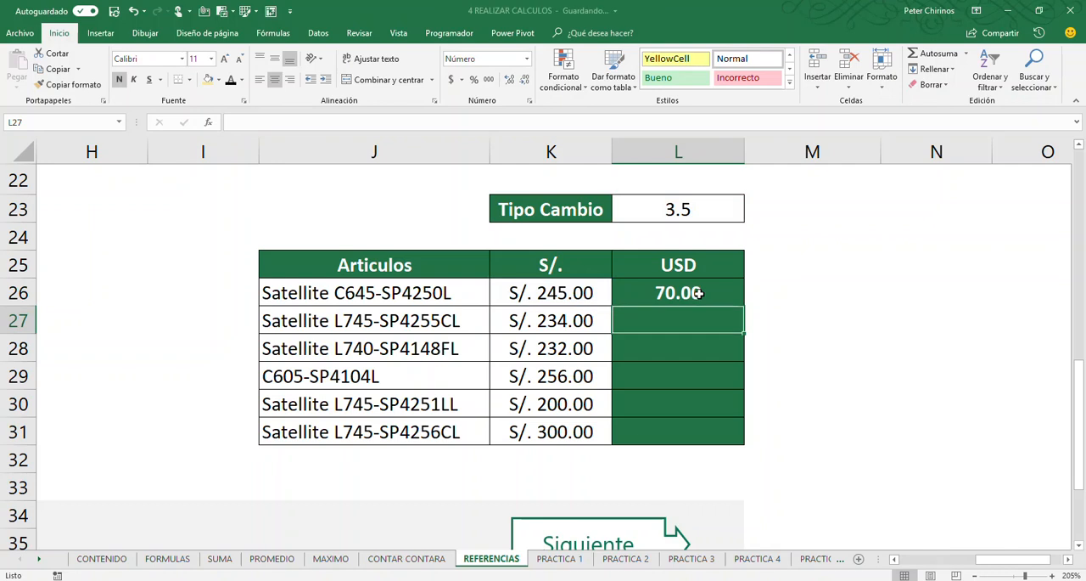
{"action": "left_click", "coordinate": [699, 293]}
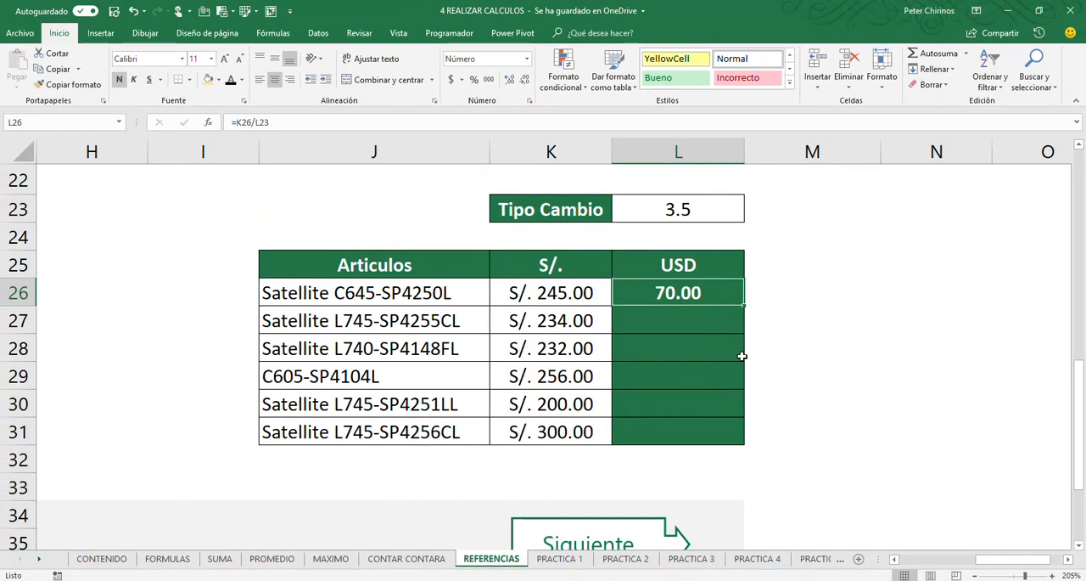
{"action": "double_click", "coordinate": [744, 302]}
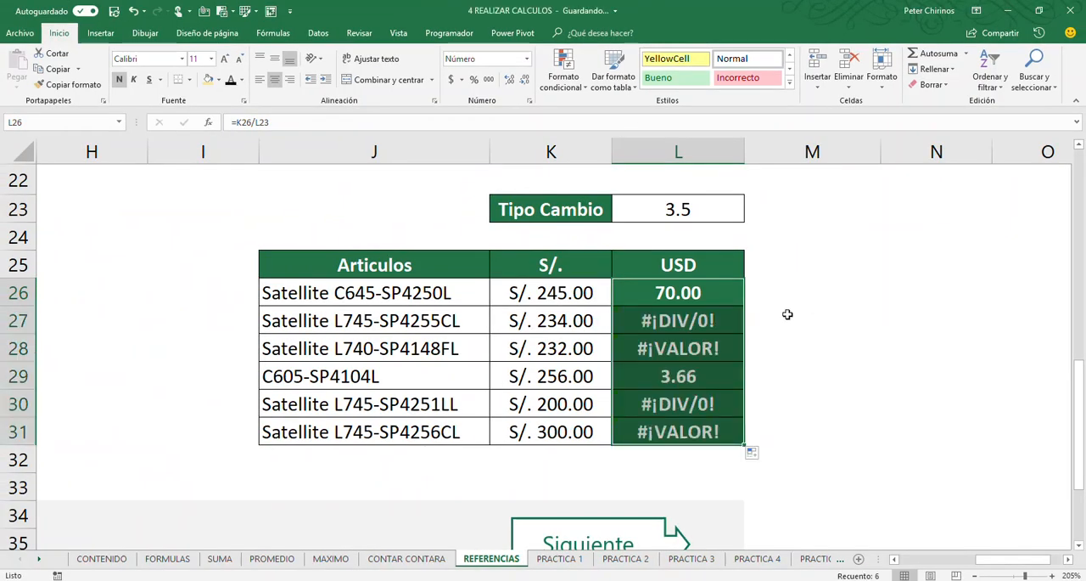
Inspect the copied formula in L27, drawing a red arrow from row 26 to 27 and marking the K27 price with a box and tick
{"action": "left_click", "coordinate": [693, 325]}
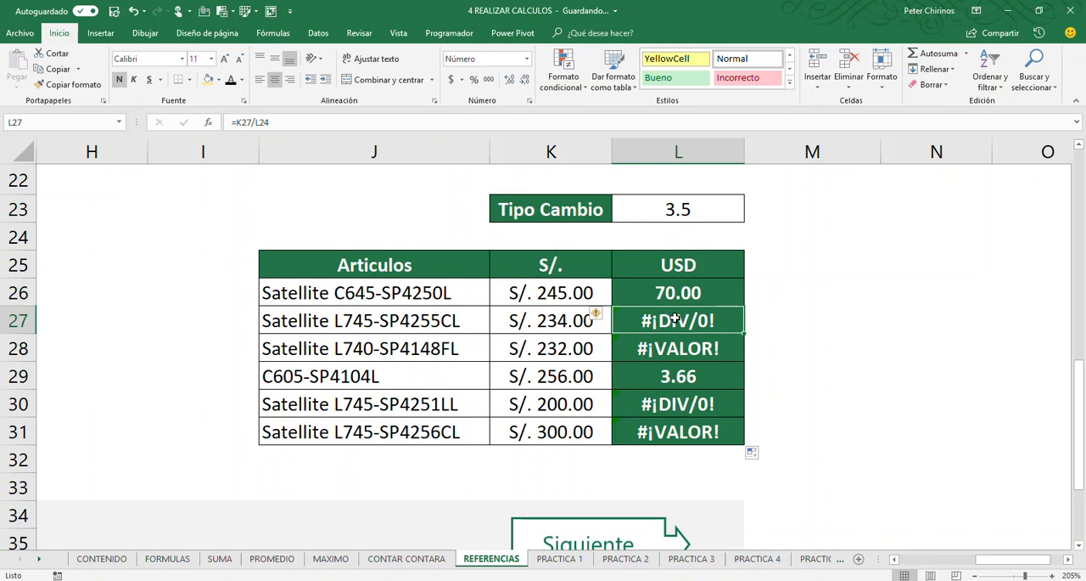
{"action": "double_click", "coordinate": [682, 320]}
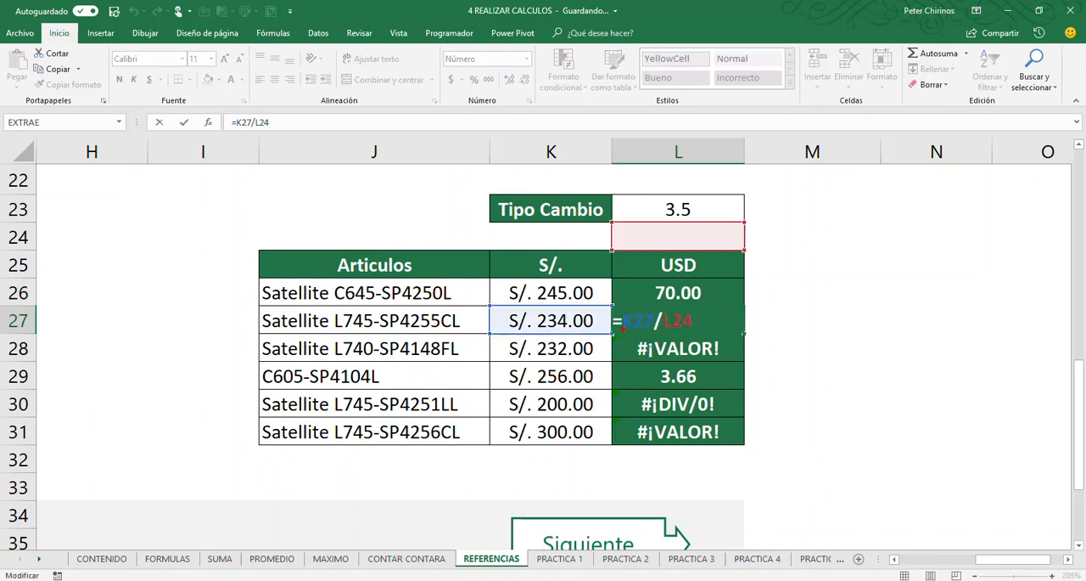
{"action": "left_click_drag", "start_coordinate": [755, 288], "coordinate": [787, 331]}
{"action": "mouse_move", "coordinate": [498, 302]}
{"action": "left_mouse_down"}
{"action": "mouse_move", "coordinate": [568, 308]}
{"action": "mouse_move", "coordinate": [501, 336]}
{"action": "mouse_move", "coordinate": [478, 311]}
{"action": "mouse_move", "coordinate": [484, 293]}
{"action": "left_mouse_up"}
{"action": "left_click_drag", "start_coordinate": [664, 312], "coordinate": [650, 348]}
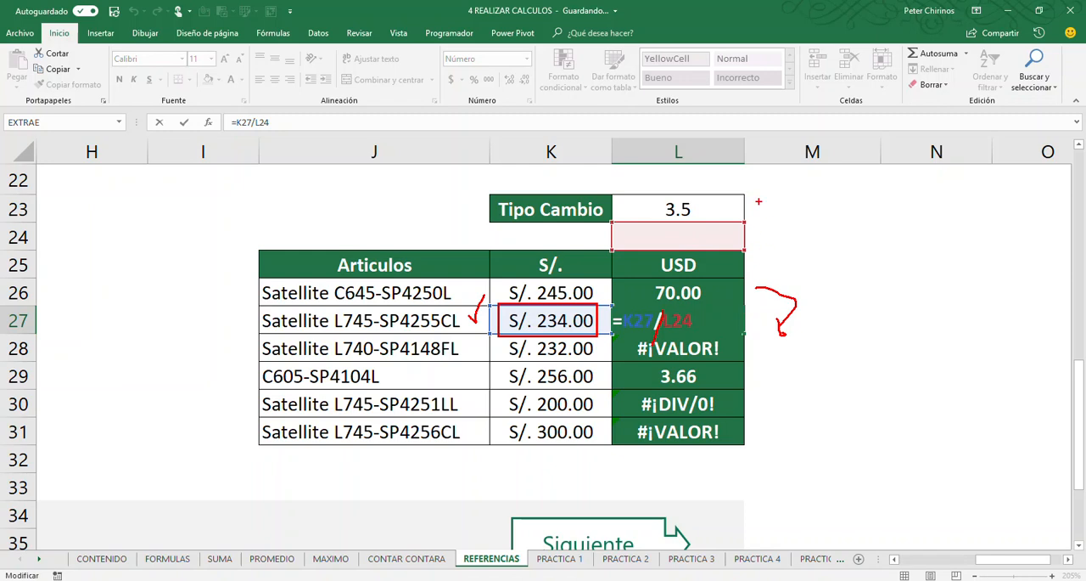
Draw a red arrow from L23 to L24, circle the empty cell L24, and clear the annotations
{"action": "left_click_drag", "start_coordinate": [743, 196], "coordinate": [787, 212]}
{"action": "left_click_drag", "start_coordinate": [761, 237], "coordinate": [757, 244]}
{"action": "mouse_move", "coordinate": [659, 232]}
{"action": "left_mouse_down"}
{"action": "mouse_move", "coordinate": [698, 247]}
{"action": "mouse_move", "coordinate": [658, 227]}
{"action": "left_mouse_up"}
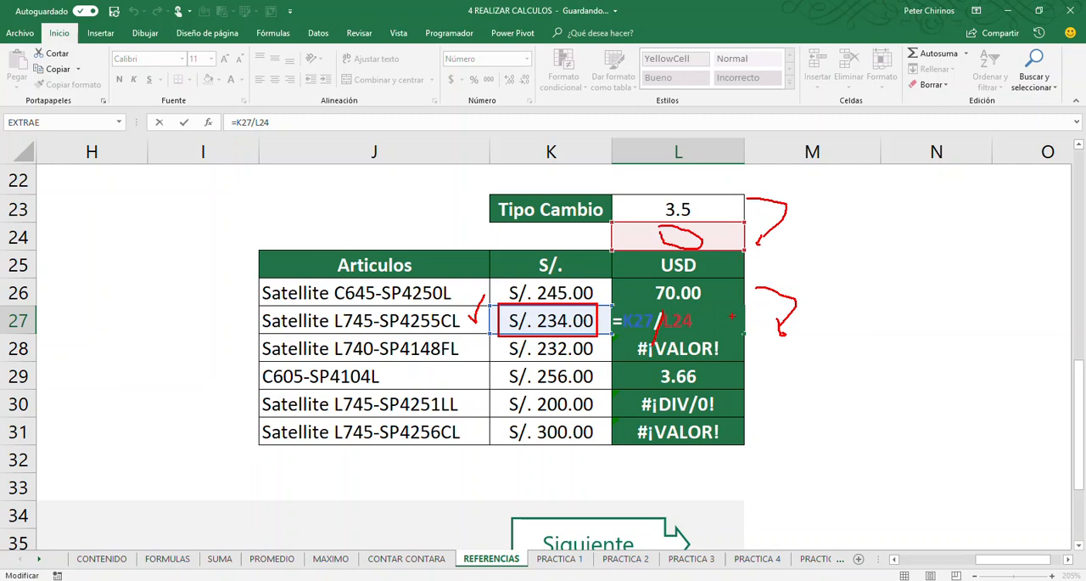
{"action": "key", "text": "e"}
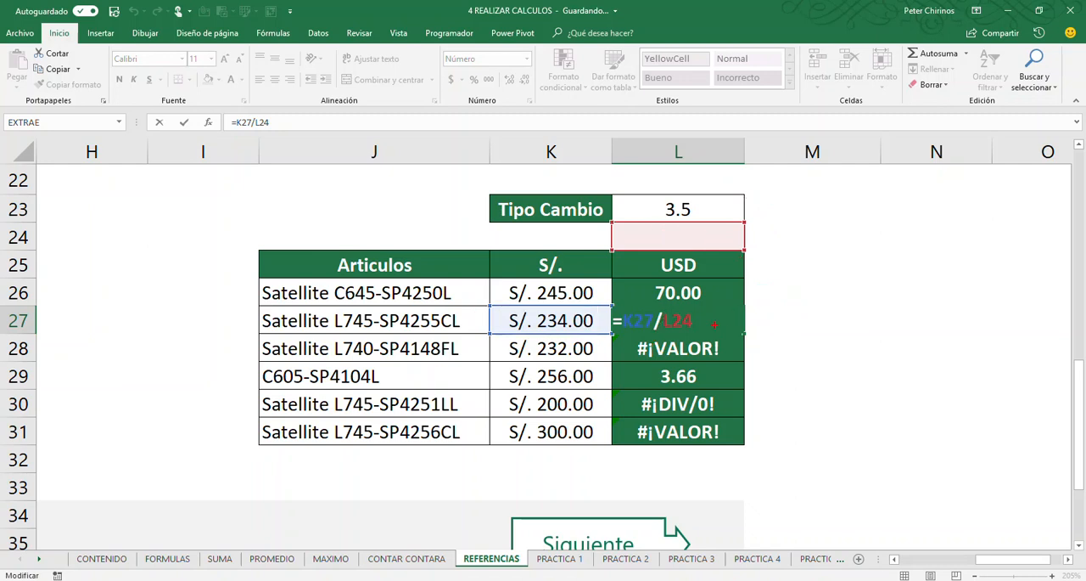
{"action": "left_click", "coordinate": [779, 319]}
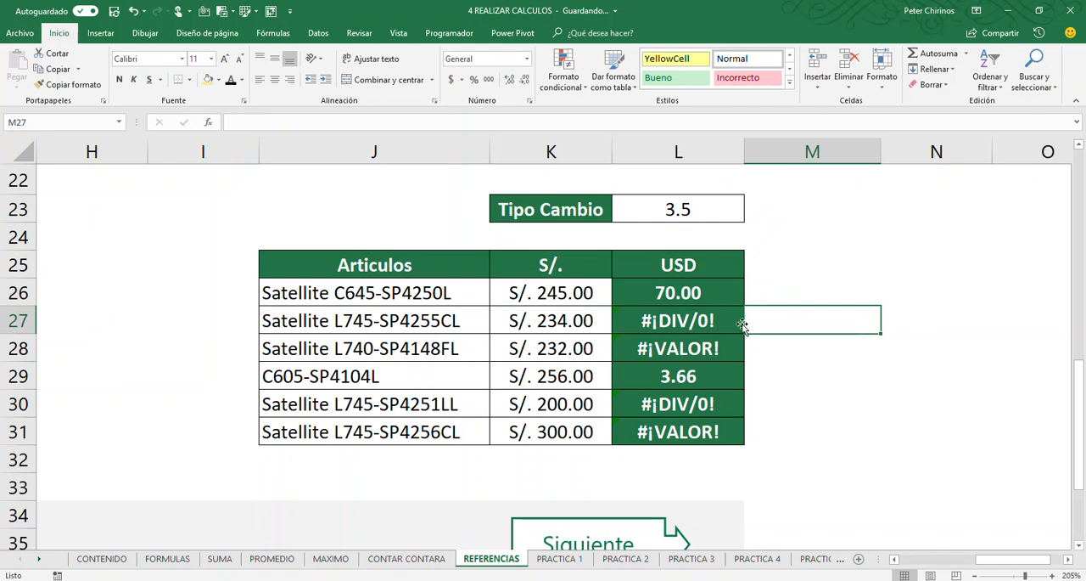
Inspect which cells the copied formula in L28 refers to, without changing it
{"action": "left_click", "coordinate": [704, 325]}
{"action": "double_click", "coordinate": [692, 356]}
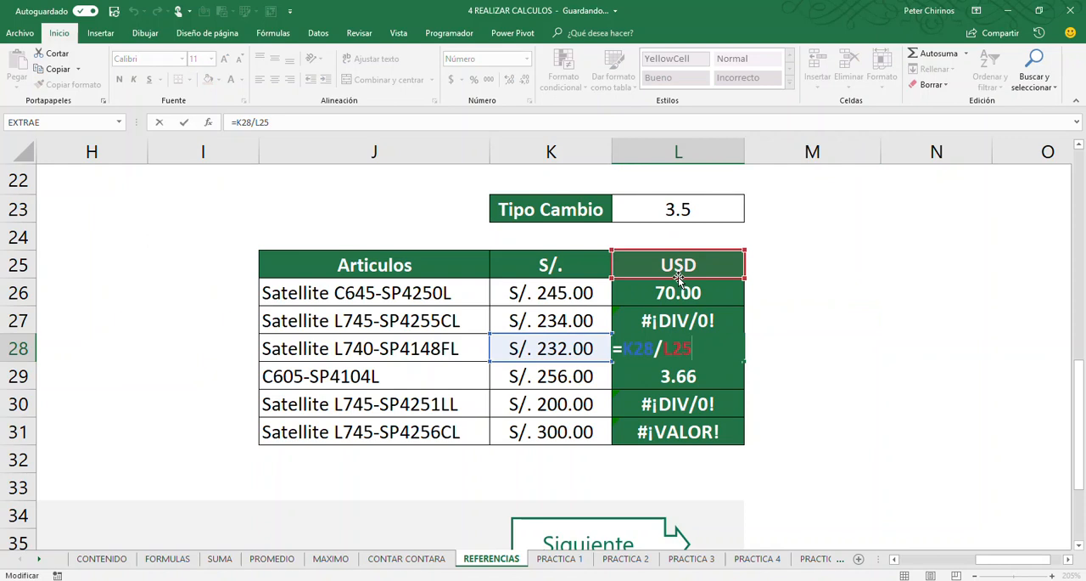
{"action": "key", "text": "Escape"}
Clear the copied formulas from USD cells L26:L31 and return to L26
{"action": "left_click_drag", "start_coordinate": [665, 299], "coordinate": [667, 436]}
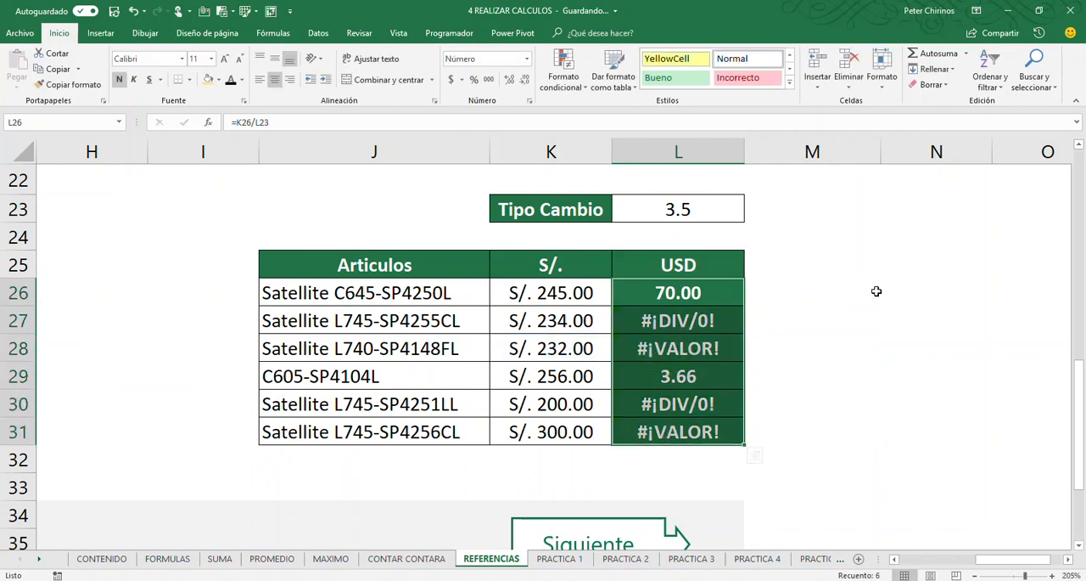
{"action": "key", "text": "Delete"}
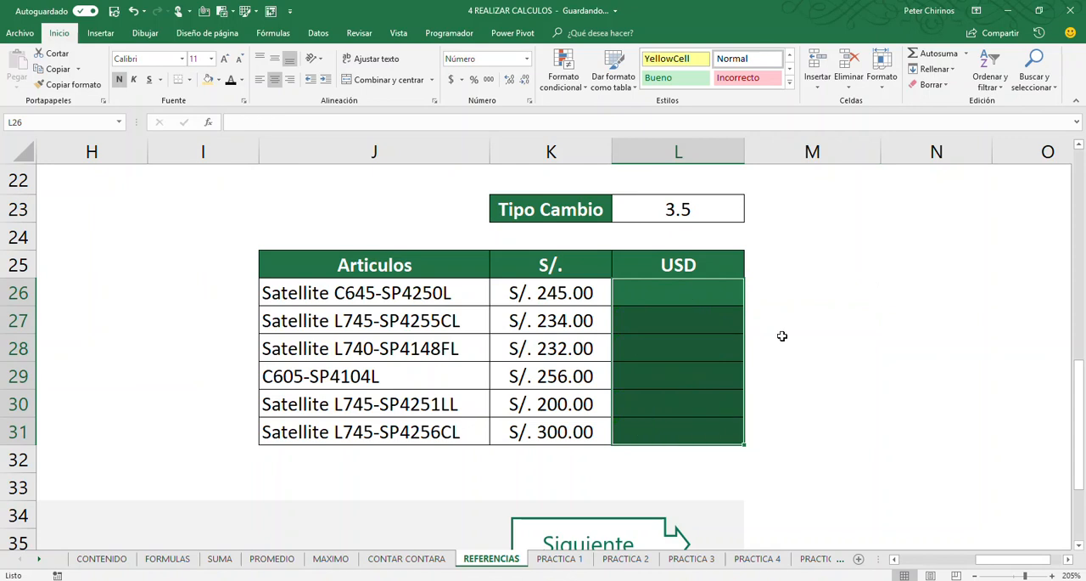
{"action": "left_click", "coordinate": [676, 303]}
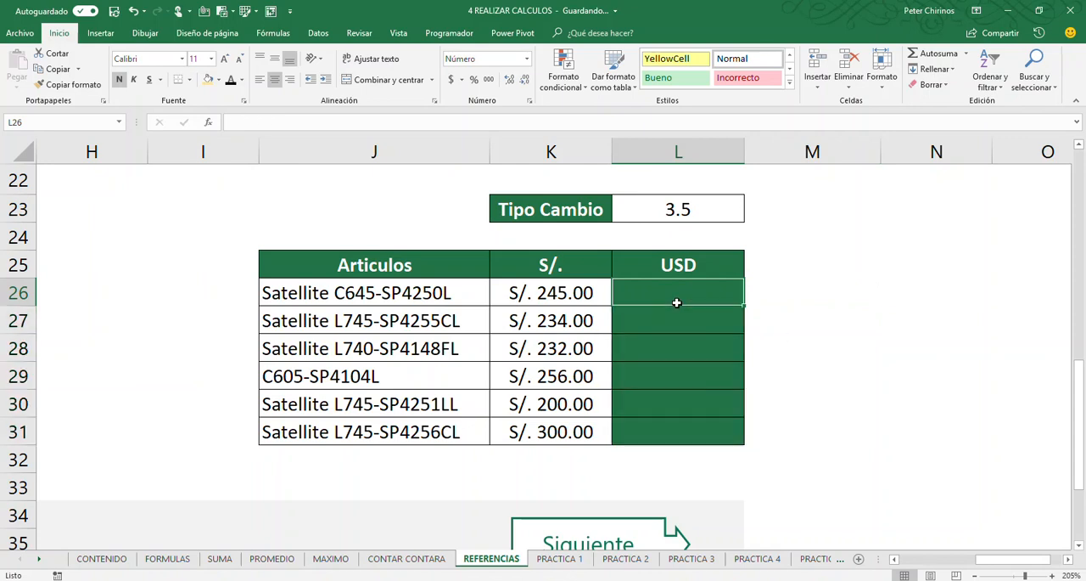
Trace column L cell by cell from the Tipo Cambio value in L23 down to L31, and return to L23
{"action": "left_click", "coordinate": [687, 209]}
{"action": "left_click", "coordinate": [685, 236]}
{"action": "left_click", "coordinate": [686, 268]}
{"action": "left_click", "coordinate": [689, 294]}
{"action": "left_click", "coordinate": [679, 343]}
{"action": "left_click", "coordinate": [673, 379]}
{"action": "left_click", "coordinate": [676, 404]}
{"action": "left_click", "coordinate": [679, 425]}
{"action": "left_click", "coordinate": [666, 268]}
{"action": "left_click", "coordinate": [662, 212]}
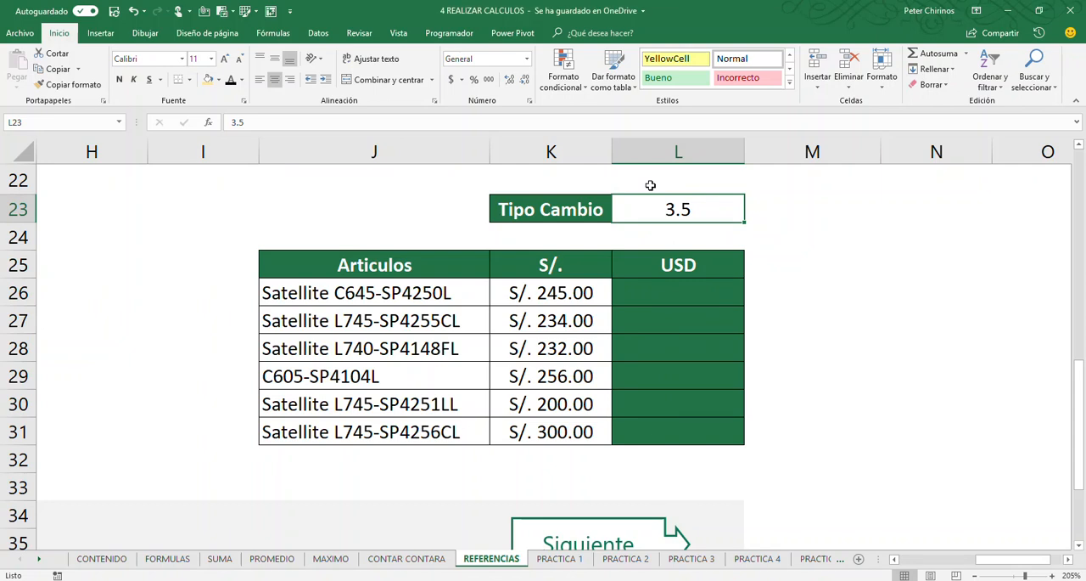
Begin the formula =K26/L23 in USD cell L26, leaving it open for editing
{"action": "left_click", "coordinate": [690, 287]}
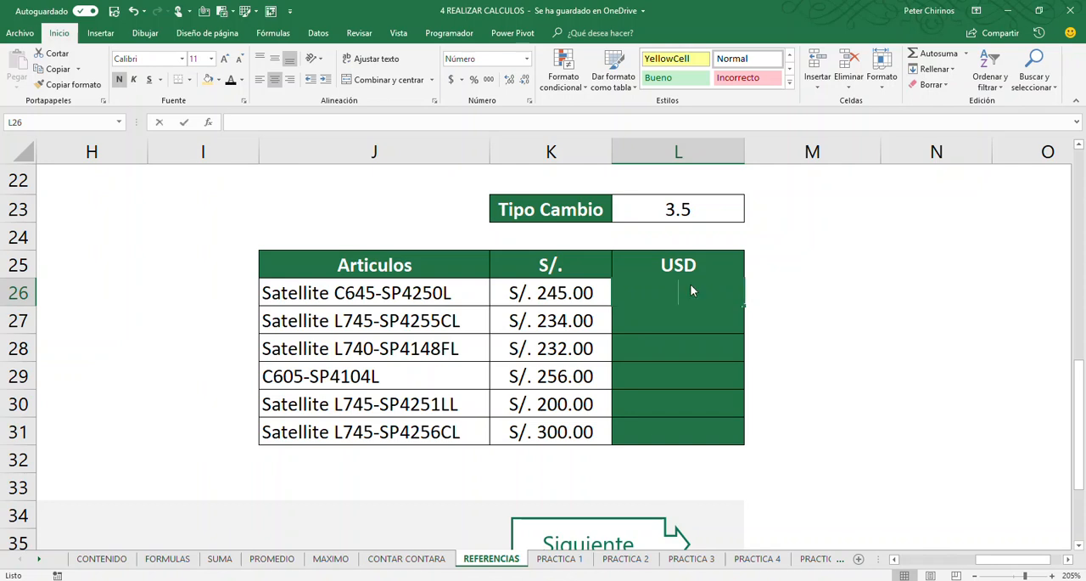
{"action": "type", "text": "="}
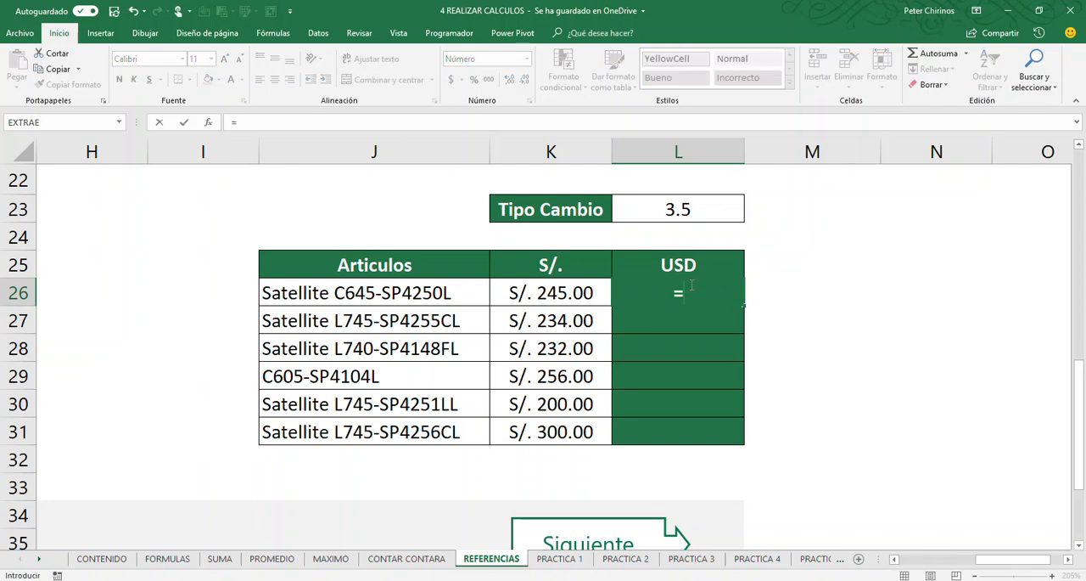
{"action": "left_click", "coordinate": [550, 294]}
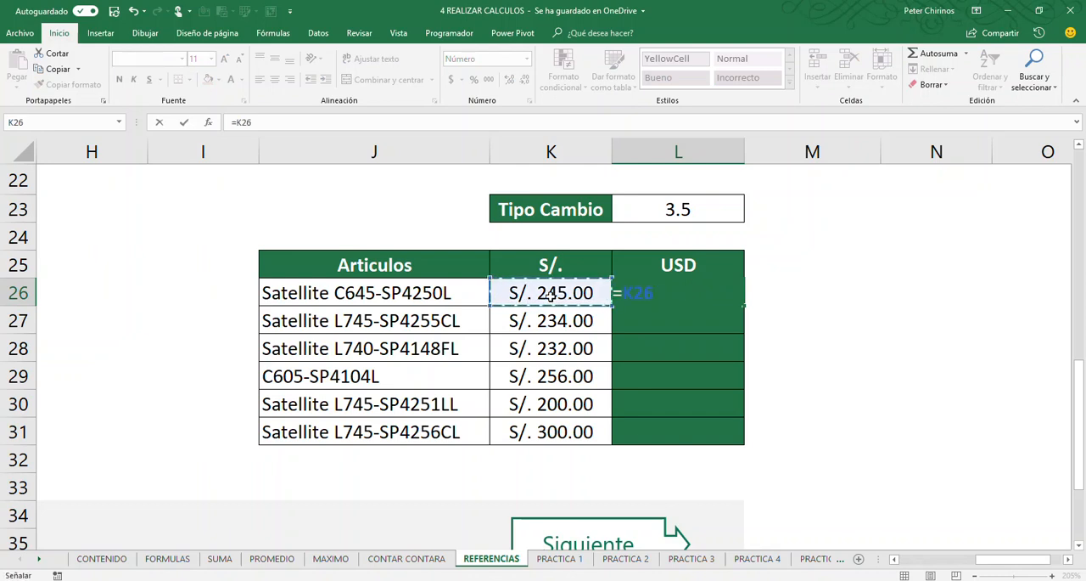
{"action": "type", "text": "/"}
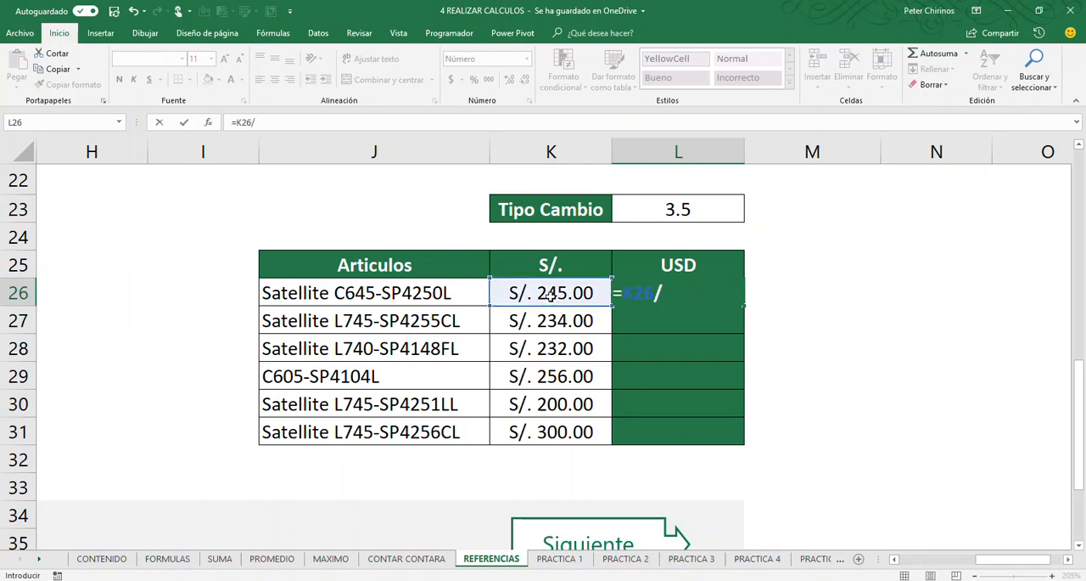
{"action": "left_click", "coordinate": [678, 208]}
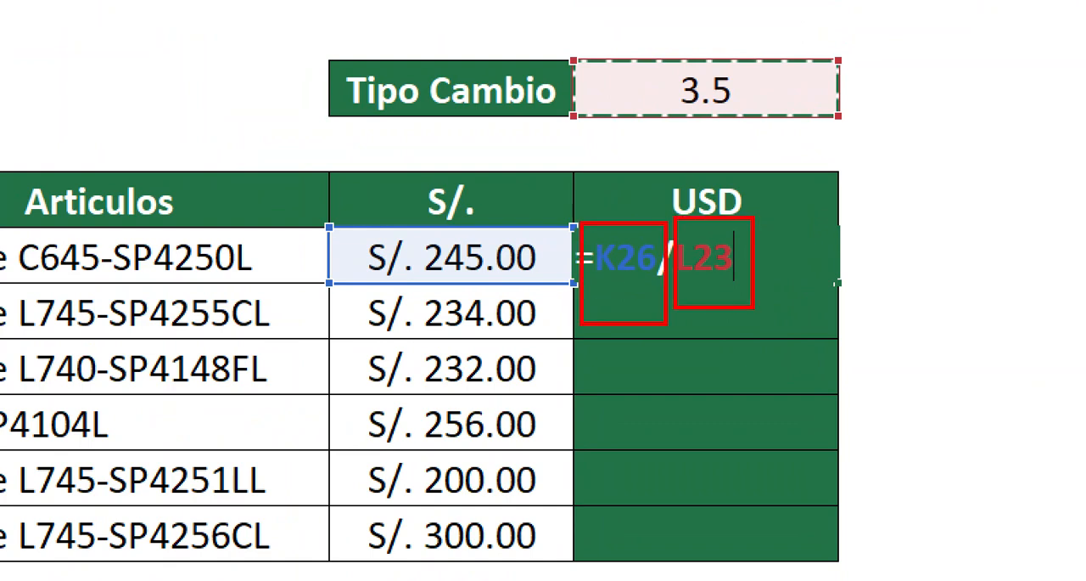
Draw red curves linking the S/. prices row by row, mark the K26 reference in the formula, and clear the annotations
{"action": "mouse_move", "coordinate": [354, 247]}
{"action": "left_mouse_down"}
{"action": "mouse_move", "coordinate": [368, 308]}
{"action": "mouse_move", "coordinate": [342, 518]}
{"action": "left_mouse_up"}
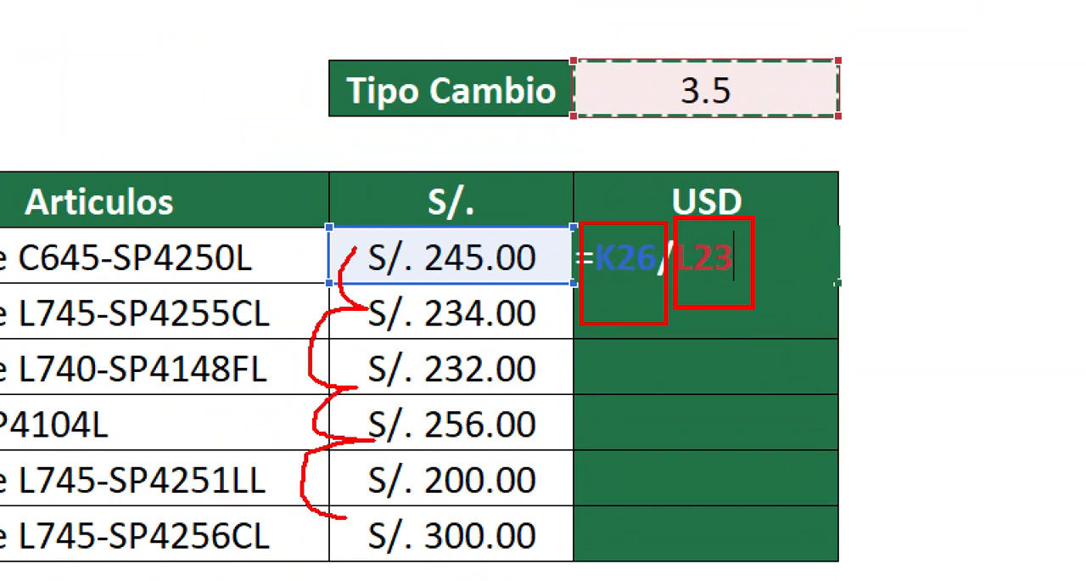
{"action": "key", "text": "e"}
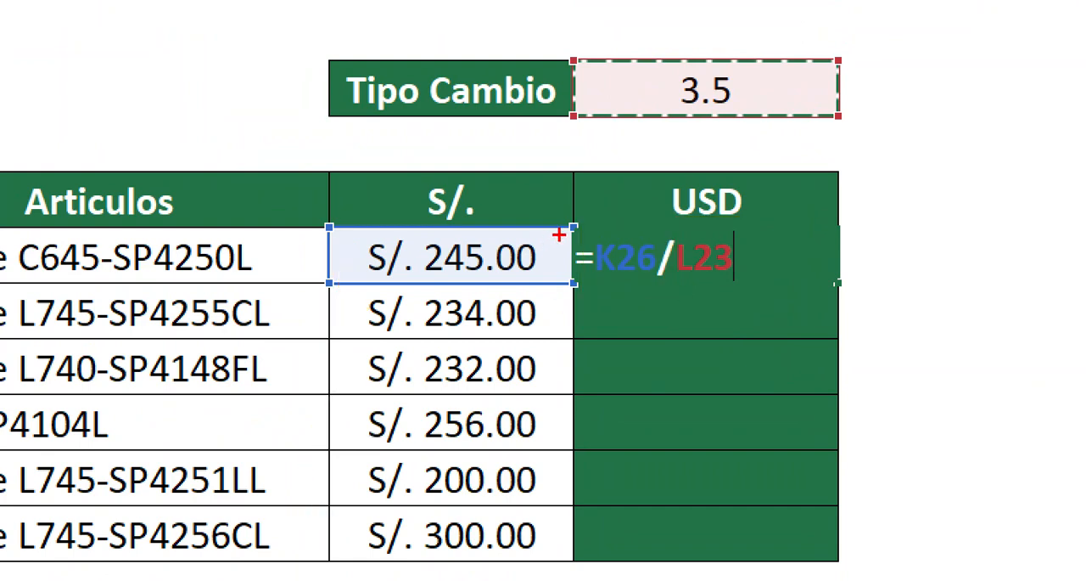
{"action": "mouse_move", "coordinate": [579, 223]}
{"action": "left_mouse_down"}
{"action": "mouse_move", "coordinate": [672, 327]}
{"action": "mouse_move", "coordinate": [667, 306]}
{"action": "left_mouse_up"}
{"action": "mouse_move", "coordinate": [620, 231]}
{"action": "left_mouse_down"}
{"action": "mouse_move", "coordinate": [649, 281]}
{"action": "mouse_move", "coordinate": [607, 298]}
{"action": "left_mouse_up"}
{"action": "key", "text": "e"}
Mark the downward shift from Tipo Cambio in red, box and circle the 3.5 cell, and clear the annotations
{"action": "mouse_move", "coordinate": [795, 85]}
{"action": "left_mouse_down"}
{"action": "mouse_move", "coordinate": [843, 85]}
{"action": "mouse_move", "coordinate": [844, 163]}
{"action": "mouse_move", "coordinate": [783, 236]}
{"action": "left_mouse_up"}
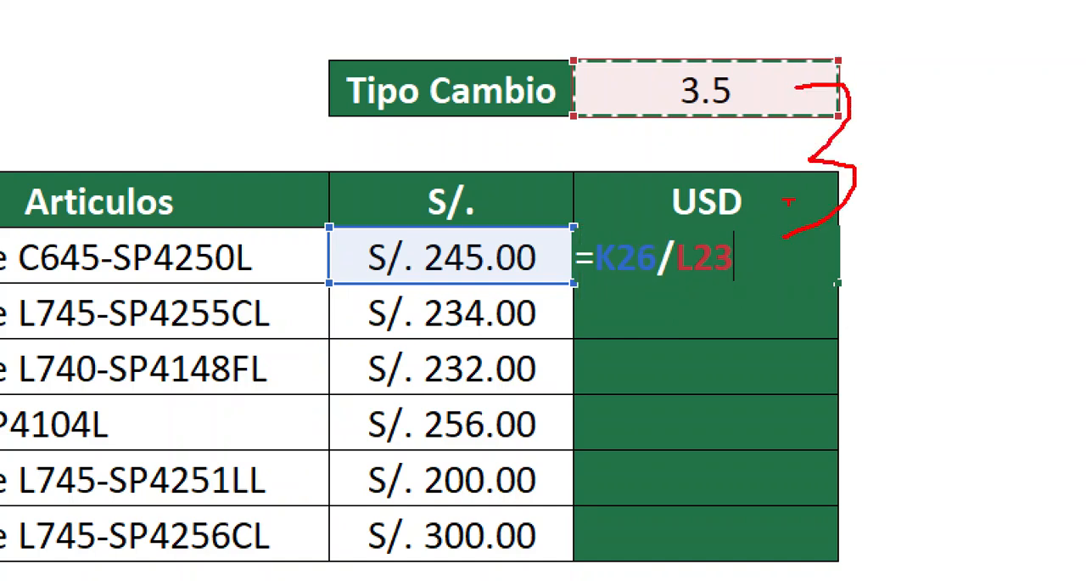
{"action": "left_click_drag", "start_coordinate": [578, 36], "coordinate": [822, 117]}
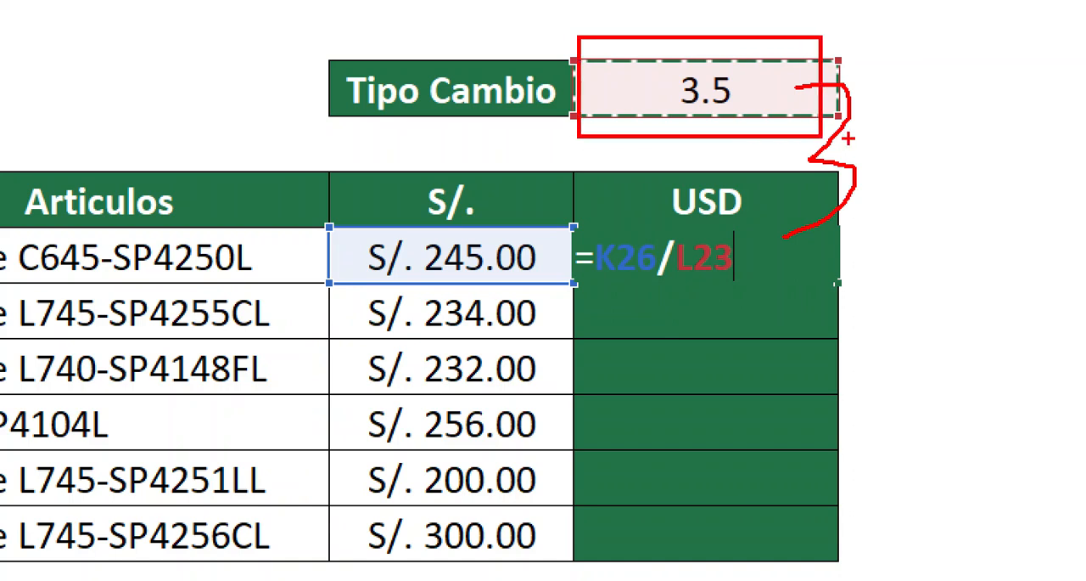
{"action": "key", "text": "e"}
{"action": "mouse_move", "coordinate": [626, 38]}
{"action": "left_mouse_down"}
{"action": "mouse_move", "coordinate": [509, 157]}
{"action": "mouse_move", "coordinate": [932, 126]}
{"action": "mouse_move", "coordinate": [627, 44]}
{"action": "left_mouse_up"}
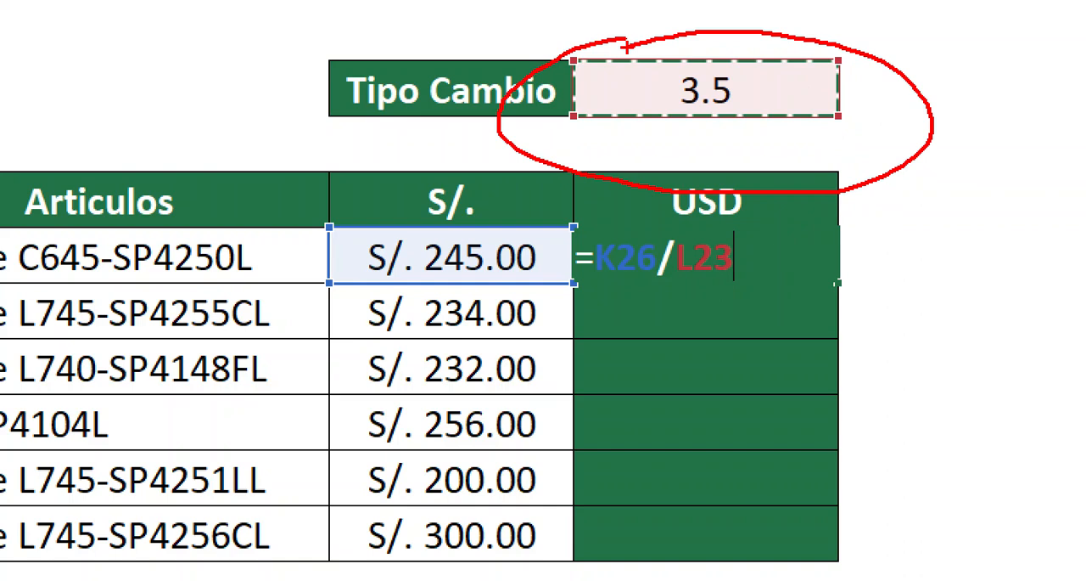
{"action": "key", "text": "e"}
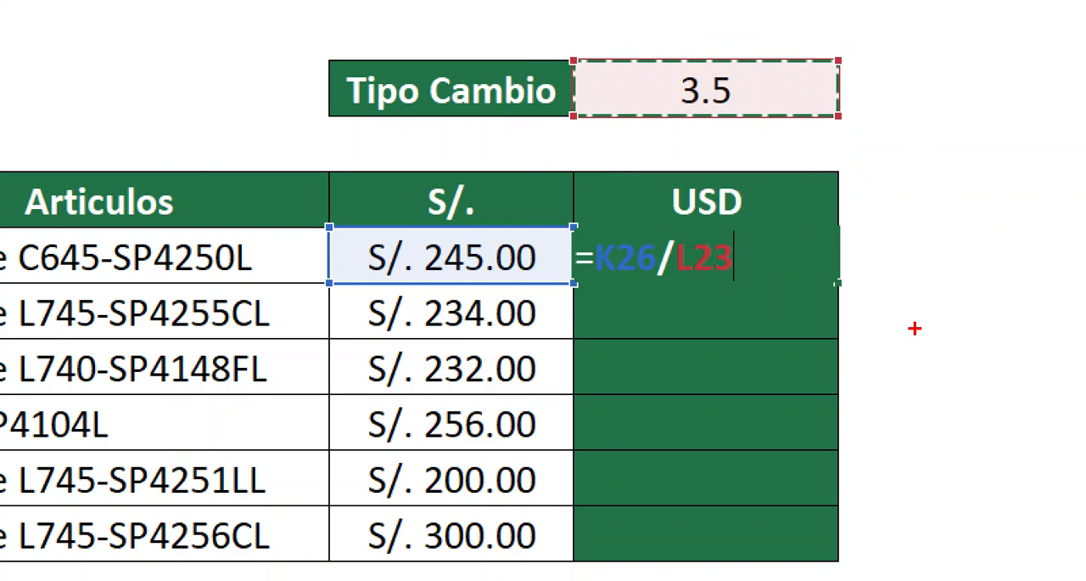
Mark the end of the L23 reference in red, leave annotation mode, and make the reference absolute as $L$23
{"action": "left_click_drag", "start_coordinate": [736, 221], "coordinate": [741, 308]}
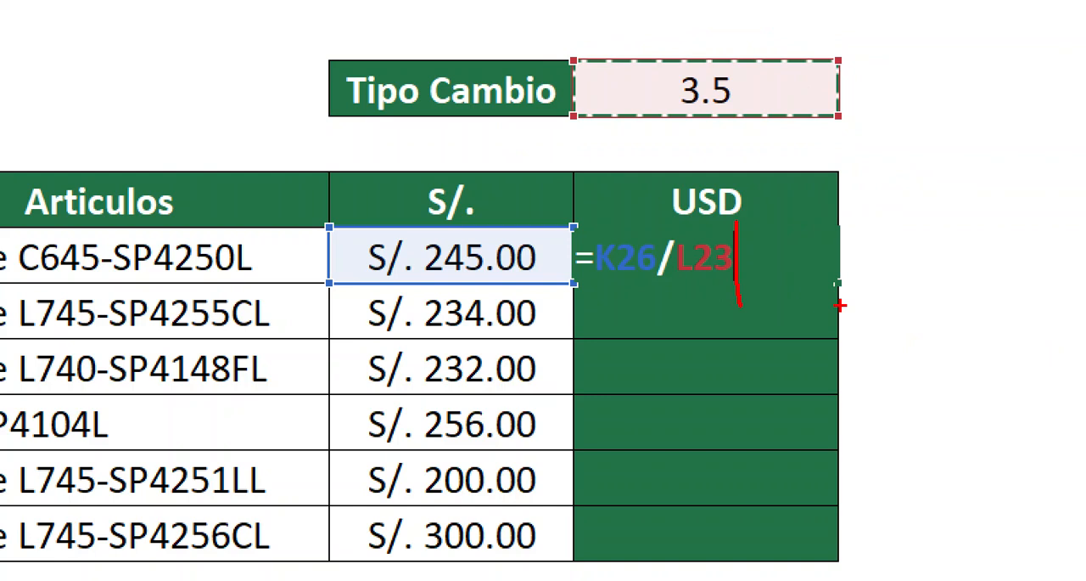
{"action": "key", "text": "Escape"}
{"action": "key", "text": "F4"}
Point red arrows at both dollar signs in =K26/$L$23 and enter the formula in L26
{"action": "key", "text": "ctrl+1"}
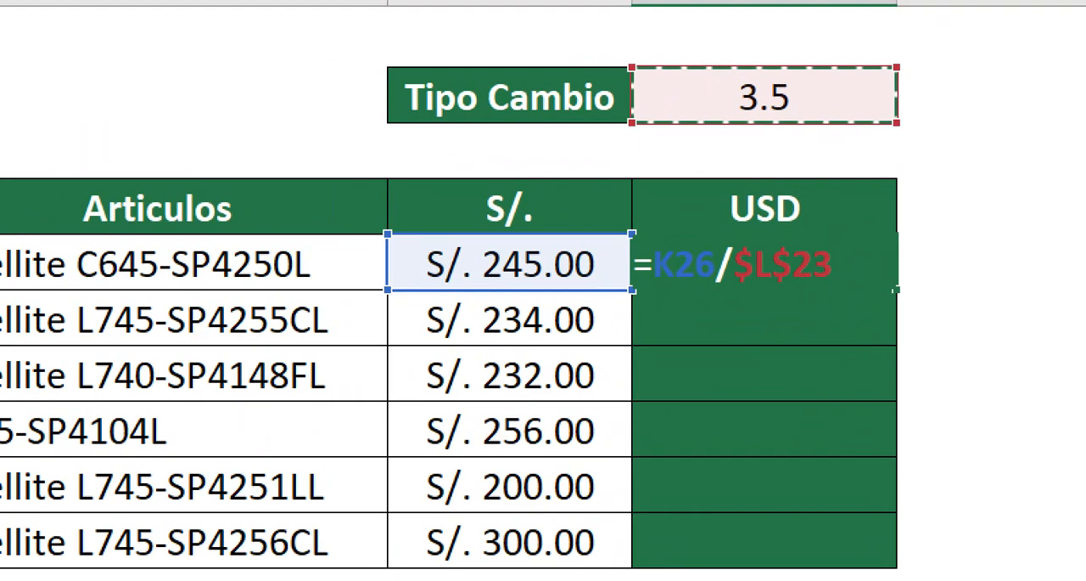
{"action": "scroll", "coordinate": [592, 323], "scroll_direction": "up", "scroll_amount": 1}
{"action": "left_click", "coordinate": [658, 311]}
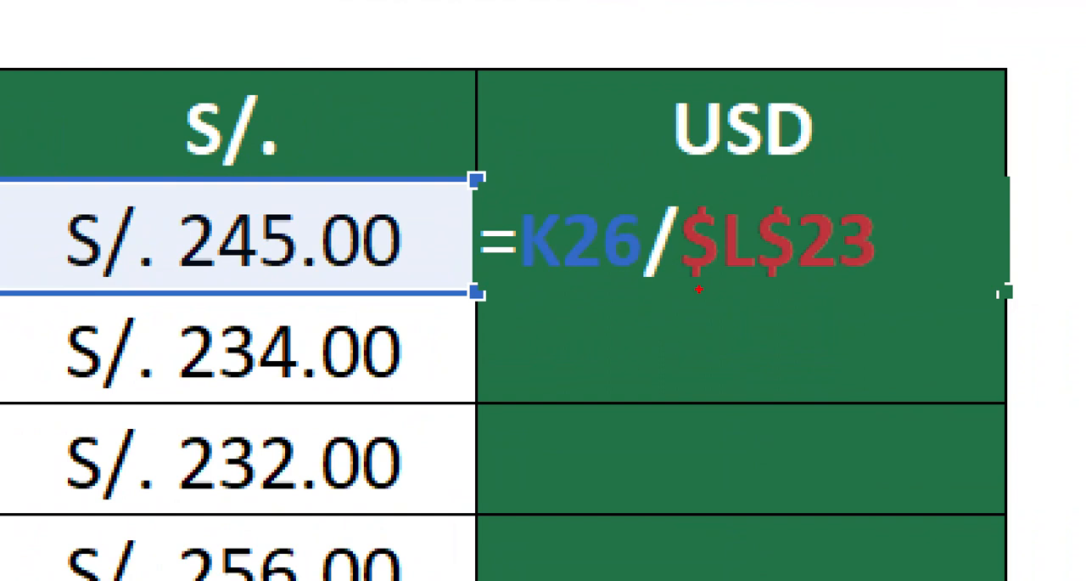
{"action": "left_click_drag", "start_coordinate": [699, 289], "coordinate": [699, 463]}
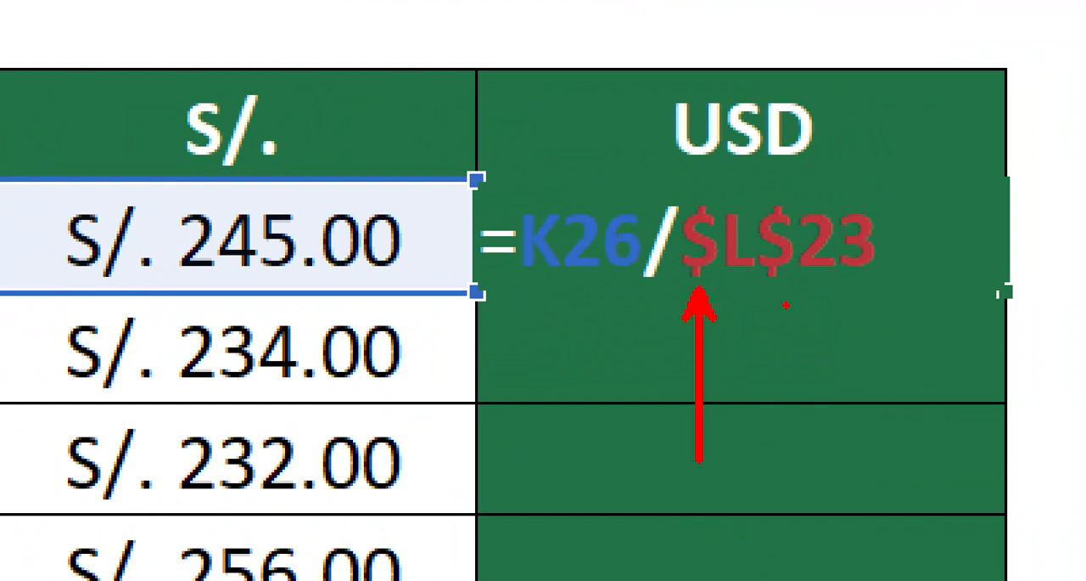
{"action": "left_click_drag", "start_coordinate": [777, 291], "coordinate": [778, 432]}
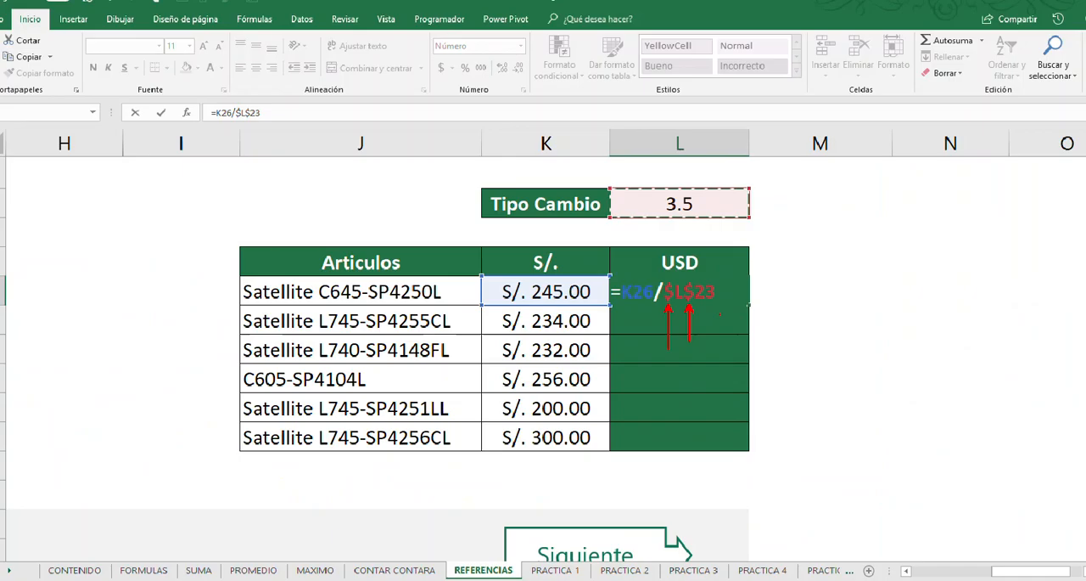
{"action": "key", "text": "Return"}
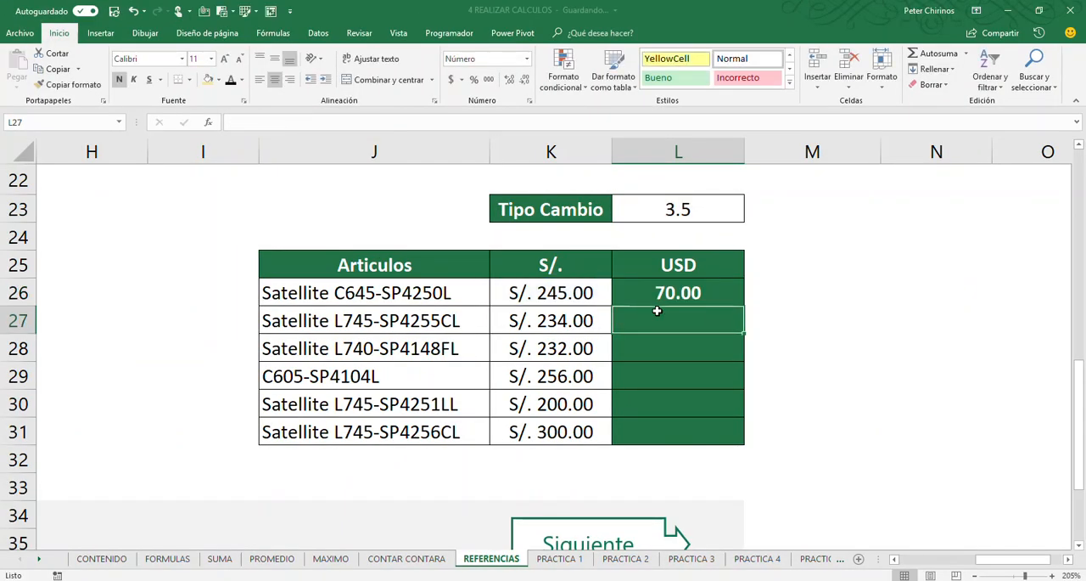
Fill the USD conversion formula from L26 down to L31
{"action": "key", "text": "Up"}
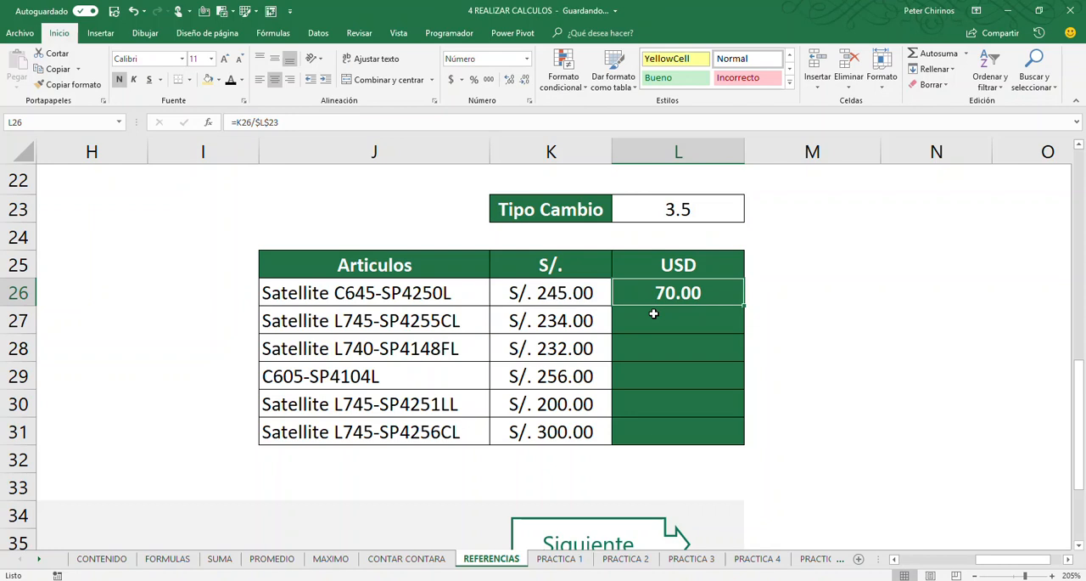
{"action": "double_click", "coordinate": [745, 306]}
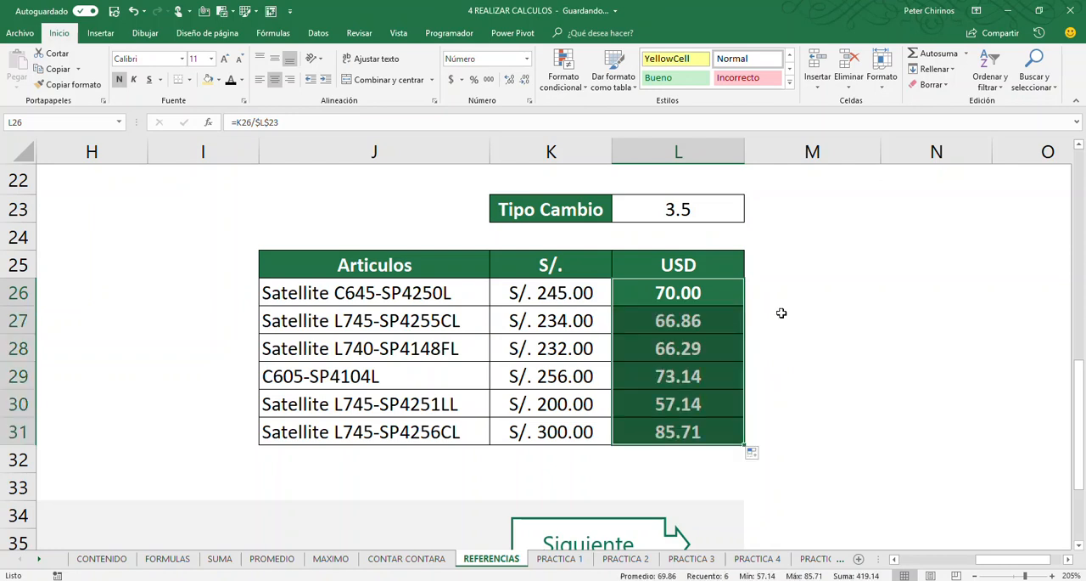
{"action": "left_click", "coordinate": [782, 313]}
{"action": "left_click", "coordinate": [701, 318]}
{"action": "left_click", "coordinate": [699, 348]}
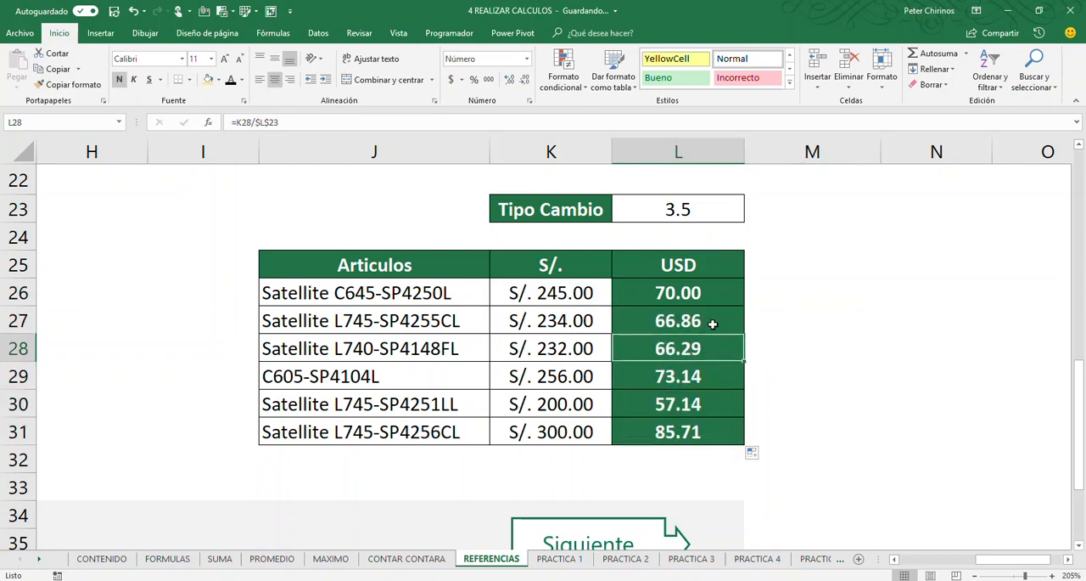
Open the L27 formula and mark in red the downward move to the S/. 234.00 price and the fixed 3.5 exchange rate
{"action": "double_click", "coordinate": [711, 321]}
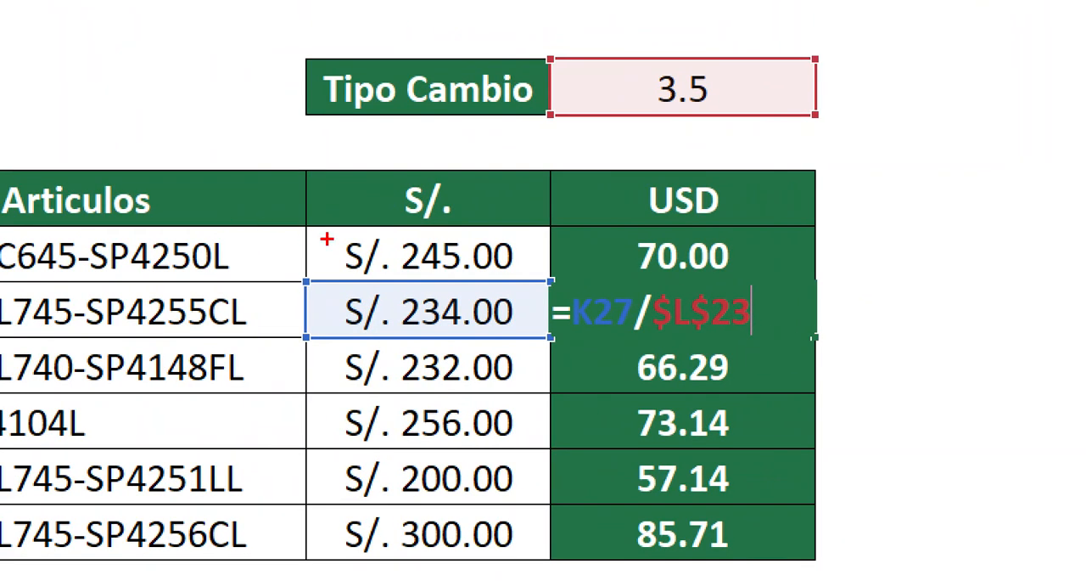
{"action": "mouse_move", "coordinate": [327, 239]}
{"action": "left_mouse_down"}
{"action": "mouse_move", "coordinate": [272, 291]}
{"action": "mouse_move", "coordinate": [360, 321]}
{"action": "mouse_move", "coordinate": [363, 344]}
{"action": "mouse_move", "coordinate": [365, 323]}
{"action": "left_mouse_up"}
{"action": "left_click_drag", "start_coordinate": [490, 304], "coordinate": [533, 290]}
{"action": "mouse_move", "coordinate": [701, 29]}
{"action": "left_mouse_down"}
{"action": "mouse_move", "coordinate": [728, 104]}
{"action": "mouse_move", "coordinate": [699, 35]}
{"action": "left_mouse_up"}
{"action": "left_click_drag", "start_coordinate": [754, 60], "coordinate": [813, 114]}
{"action": "left_click_drag", "start_coordinate": [812, 75], "coordinate": [769, 124]}
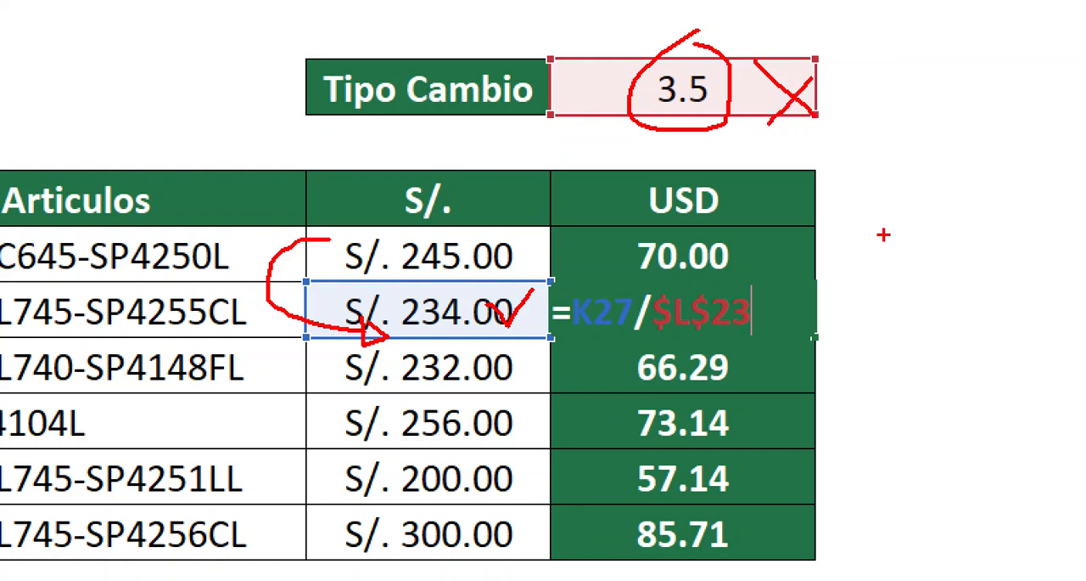
Box $L$23 in the L27 formula in red, add a tick beside it, and close the formula
{"action": "left_click_drag", "start_coordinate": [638, 285], "coordinate": [791, 347]}
{"action": "mouse_move", "coordinate": [821, 293]}
{"action": "left_mouse_down"}
{"action": "mouse_move", "coordinate": [833, 319]}
{"action": "mouse_move", "coordinate": [874, 236]}
{"action": "left_mouse_up"}
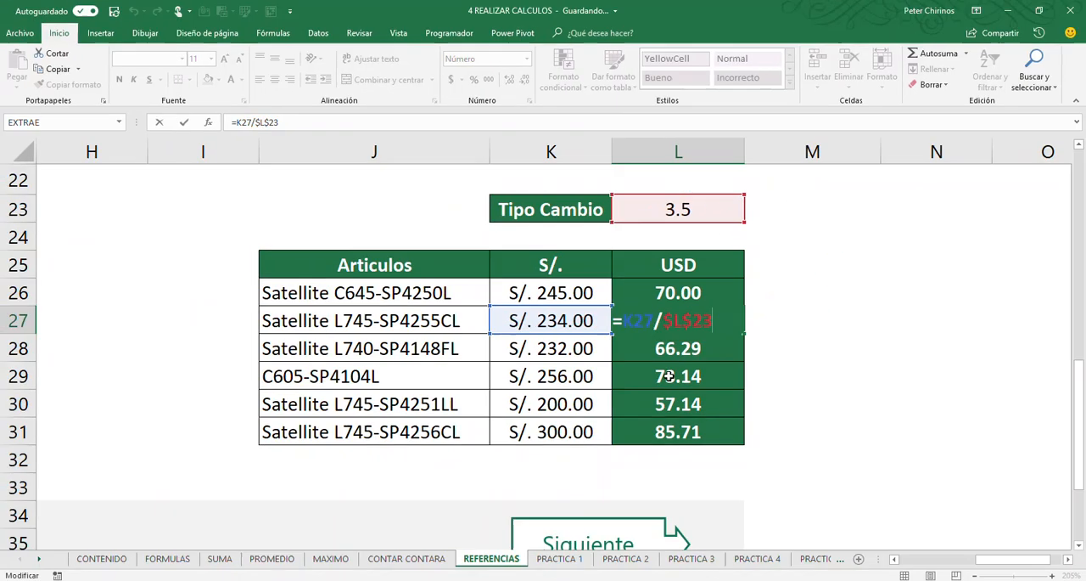
{"action": "key", "text": "Return"}
Open the L28 formula, mark the K28 reference in red, link a boxed $L$23 to the 3.5 exchange rate, and close it
{"action": "double_click", "coordinate": [773, 370]}
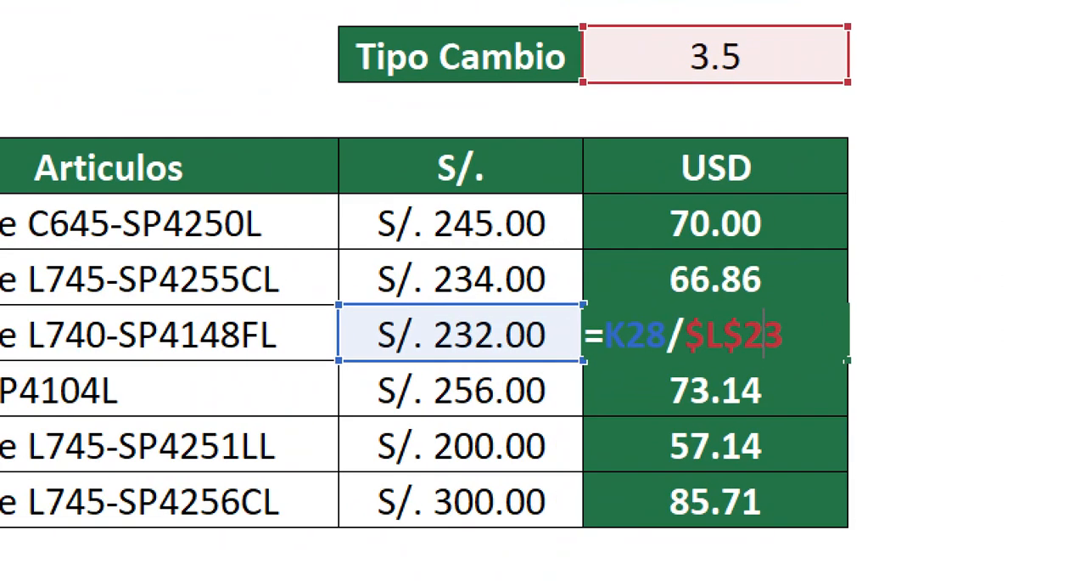
{"action": "mouse_move", "coordinate": [376, 270]}
{"action": "left_mouse_down"}
{"action": "mouse_move", "coordinate": [344, 337]}
{"action": "mouse_move", "coordinate": [413, 344]}
{"action": "left_mouse_up"}
{"action": "mouse_move", "coordinate": [435, 334]}
{"action": "left_mouse_down"}
{"action": "mouse_move", "coordinate": [440, 346]}
{"action": "mouse_move", "coordinate": [468, 302]}
{"action": "left_mouse_up"}
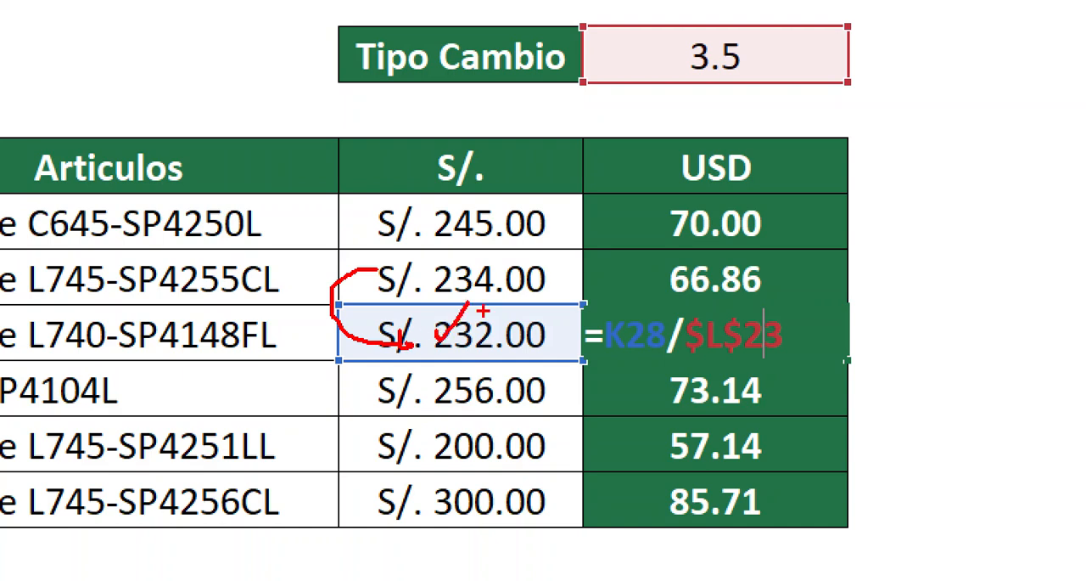
{"action": "mouse_move", "coordinate": [629, 310]}
{"action": "left_mouse_down"}
{"action": "mouse_move", "coordinate": [638, 373]}
{"action": "mouse_move", "coordinate": [653, 293]}
{"action": "mouse_move", "coordinate": [607, 290]}
{"action": "left_mouse_up"}
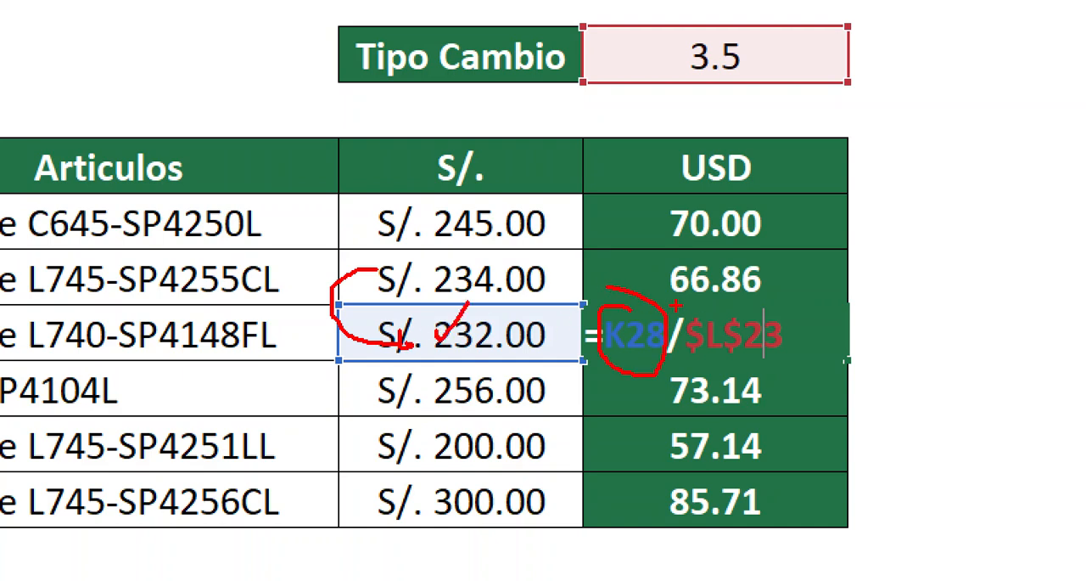
{"action": "mouse_move", "coordinate": [684, 306]}
{"action": "left_mouse_down"}
{"action": "mouse_move", "coordinate": [859, 371]}
{"action": "mouse_move", "coordinate": [972, 93]}
{"action": "mouse_move", "coordinate": [797, 66]}
{"action": "mouse_move", "coordinate": [794, 98]}
{"action": "mouse_move", "coordinate": [785, 58]}
{"action": "left_mouse_up"}
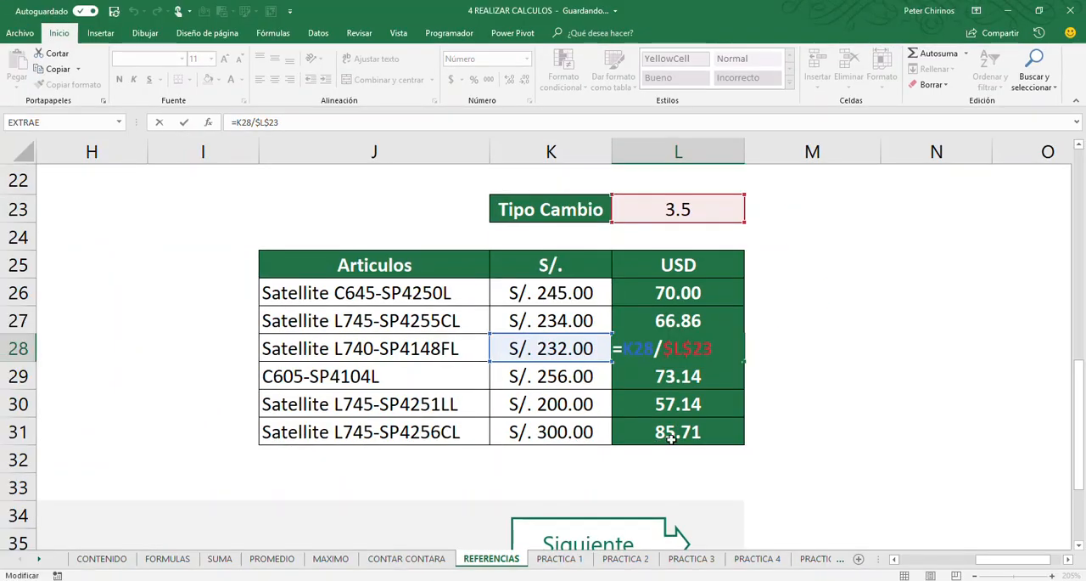
{"action": "key", "text": "ctrl+Return"}
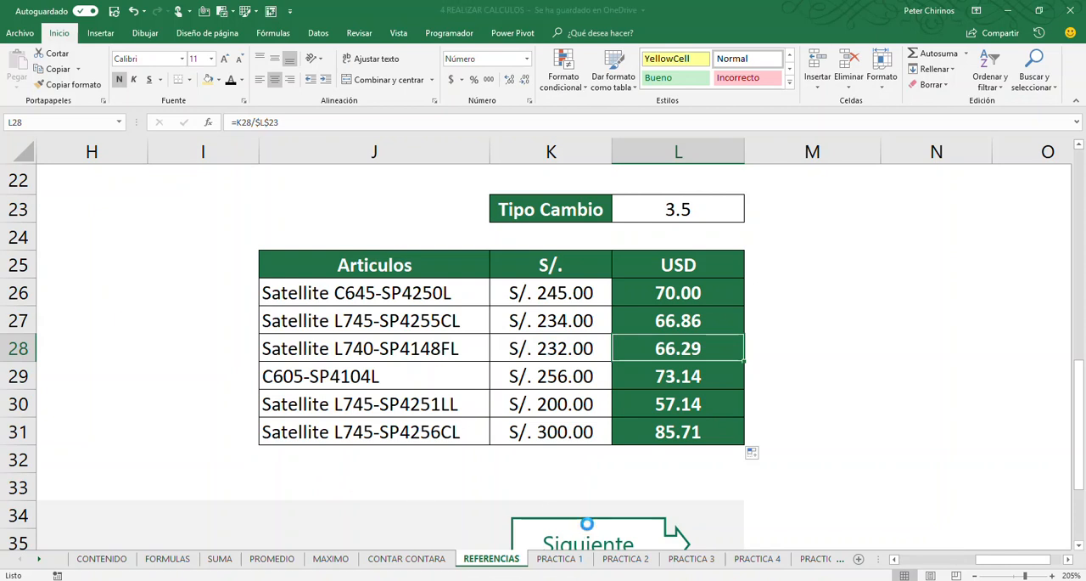
Follow the Siguiente link to the PRACTICA 1 sheet and bring the remaining practice sheet names into view
{"action": "left_click", "coordinate": [586, 523]}
{"action": "left_click", "coordinate": [174, 459]}
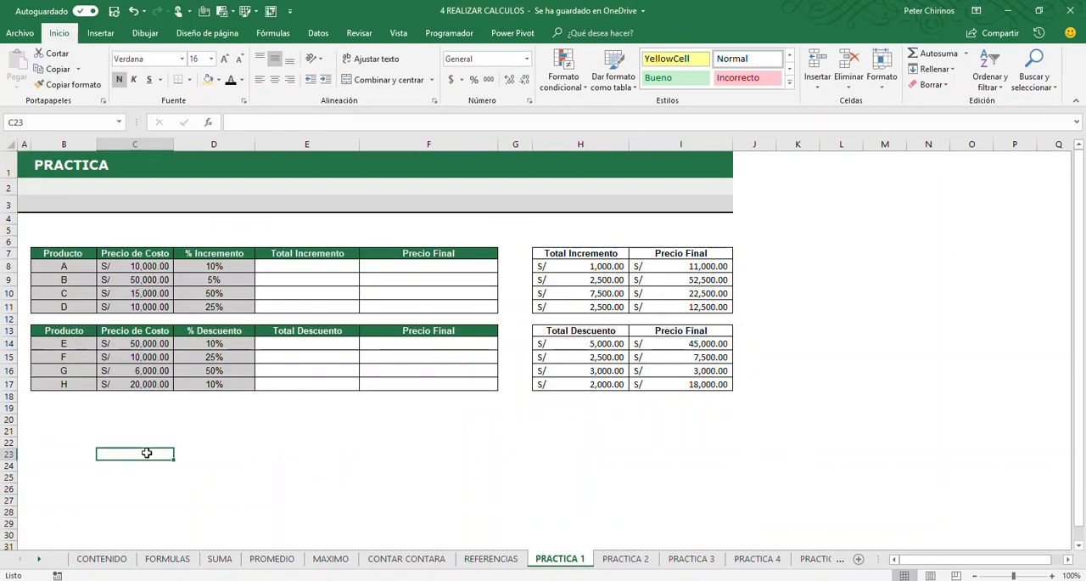
{"action": "left_click", "coordinate": [82, 457]}
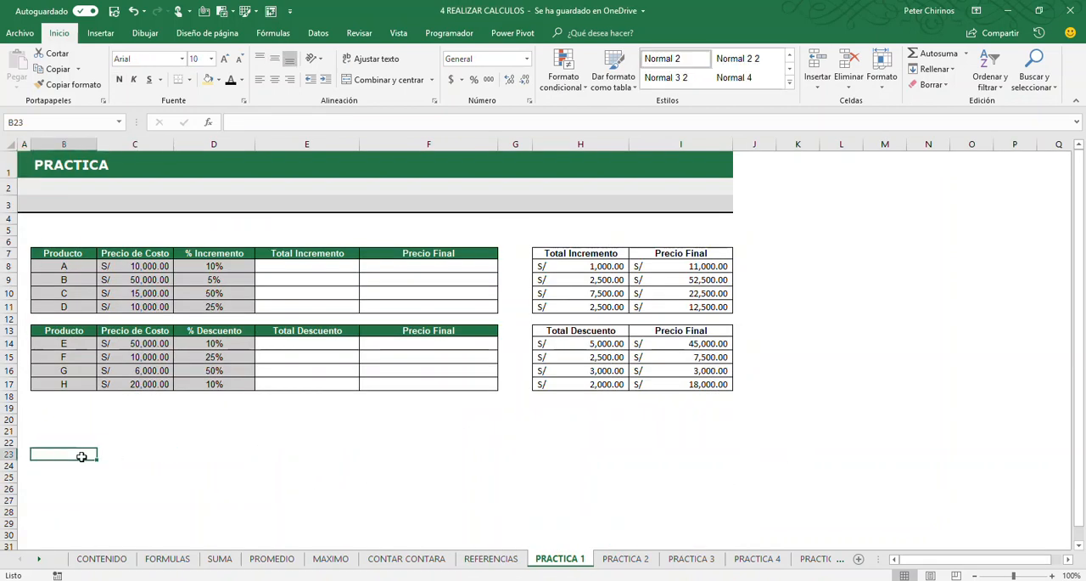
{"action": "left_click", "coordinate": [38, 559]}
{"action": "left_click", "coordinate": [38, 558]}
{"action": "left_click", "coordinate": [38, 558]}
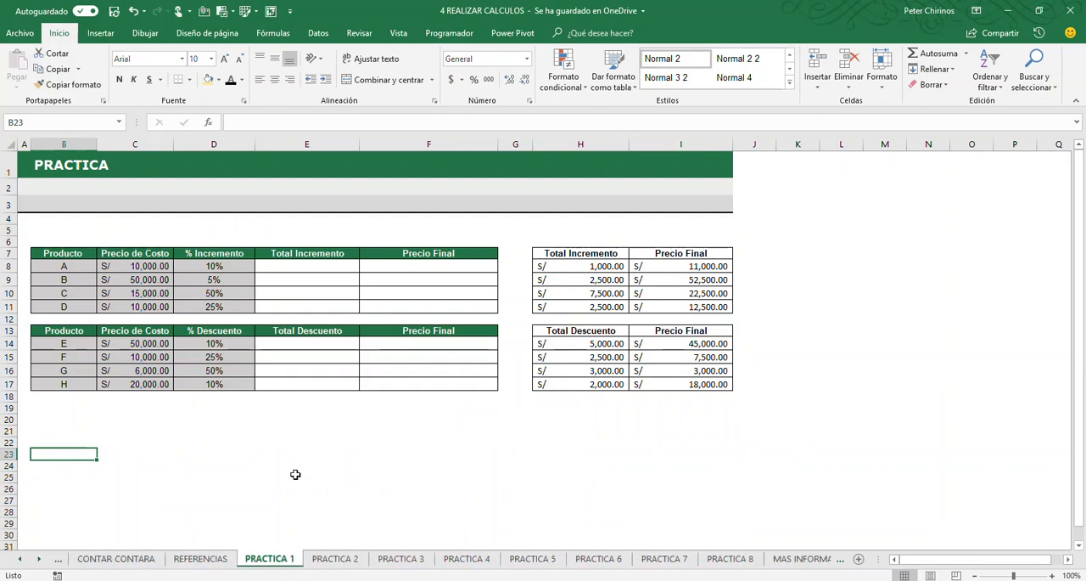
Examine the empty Total Incremento cells and the reference tables of expected totals and final prices on PRACTICA 1
{"action": "left_click", "coordinate": [326, 461]}
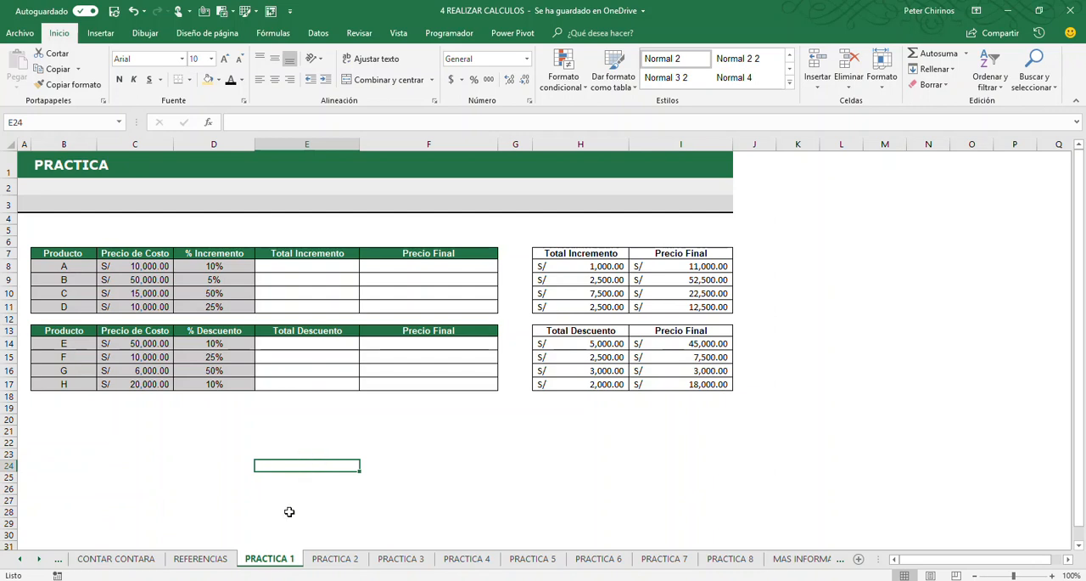
{"action": "left_click", "coordinate": [321, 419]}
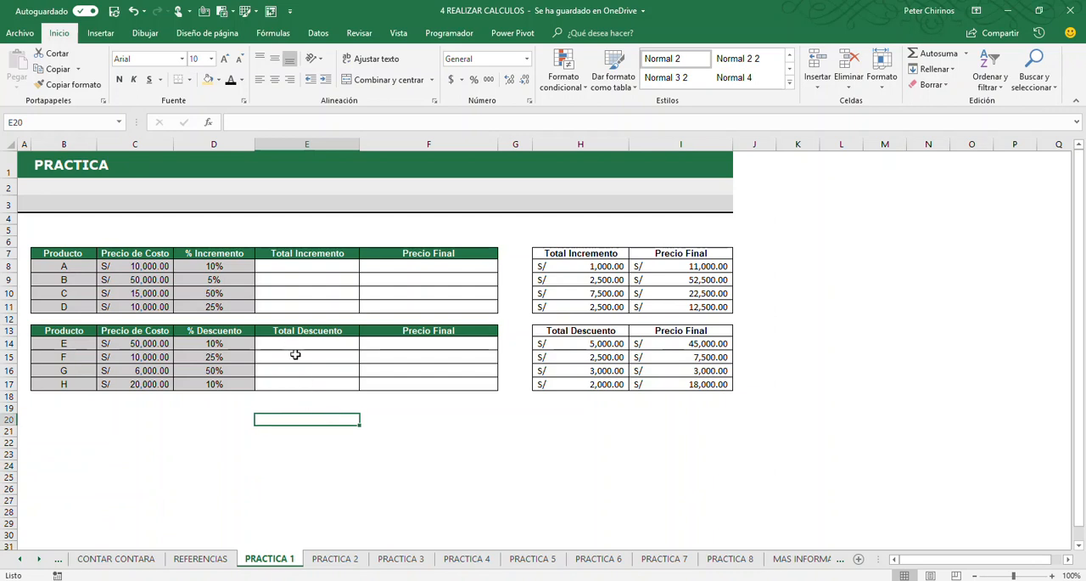
{"action": "left_click", "coordinate": [299, 268]}
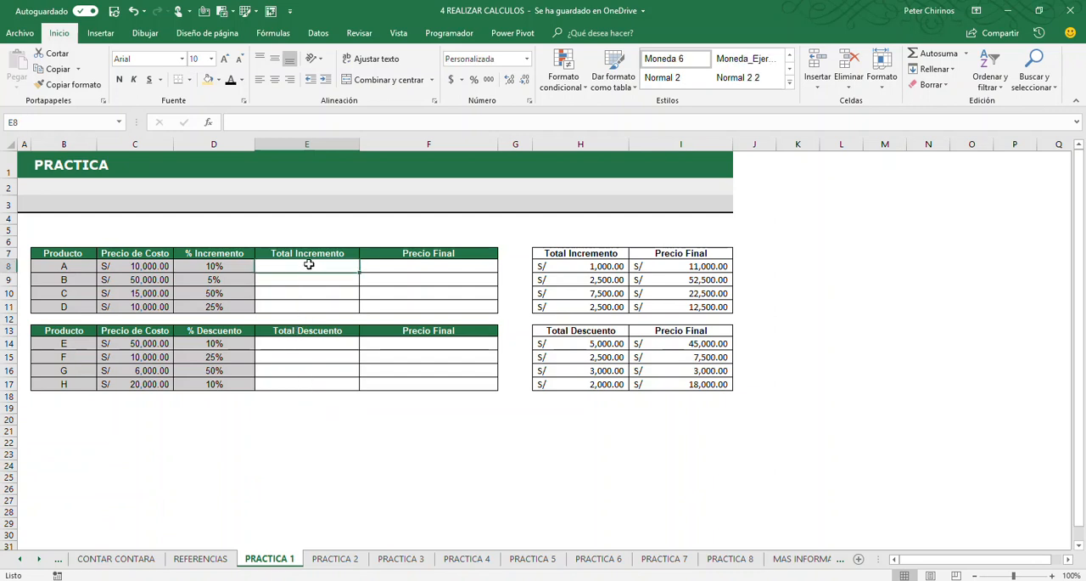
{"action": "left_click", "coordinate": [571, 268]}
{"action": "left_click", "coordinate": [662, 293]}
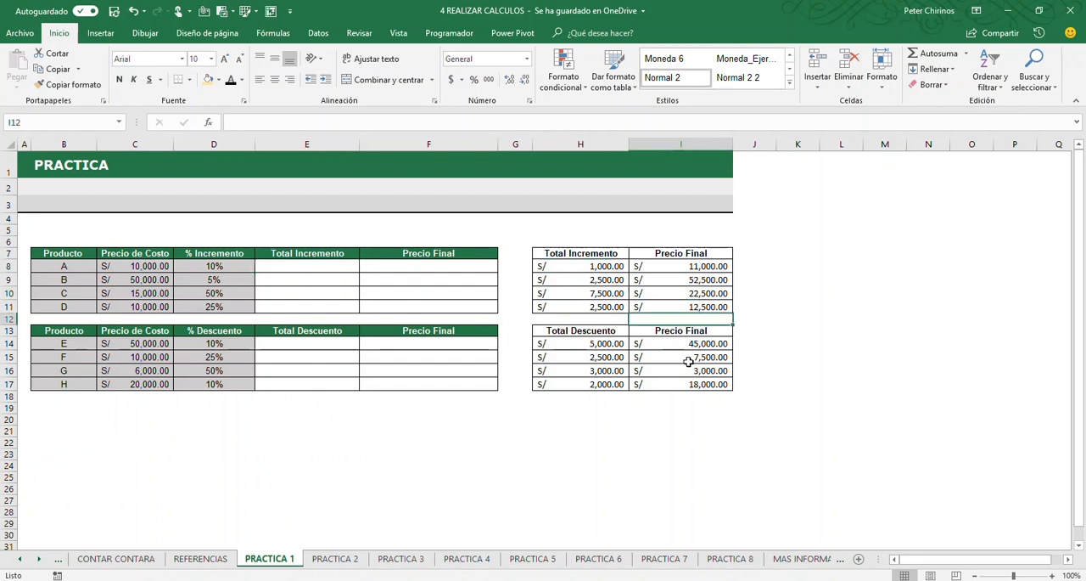
{"action": "left_click", "coordinate": [582, 292]}
{"action": "left_click", "coordinate": [586, 279]}
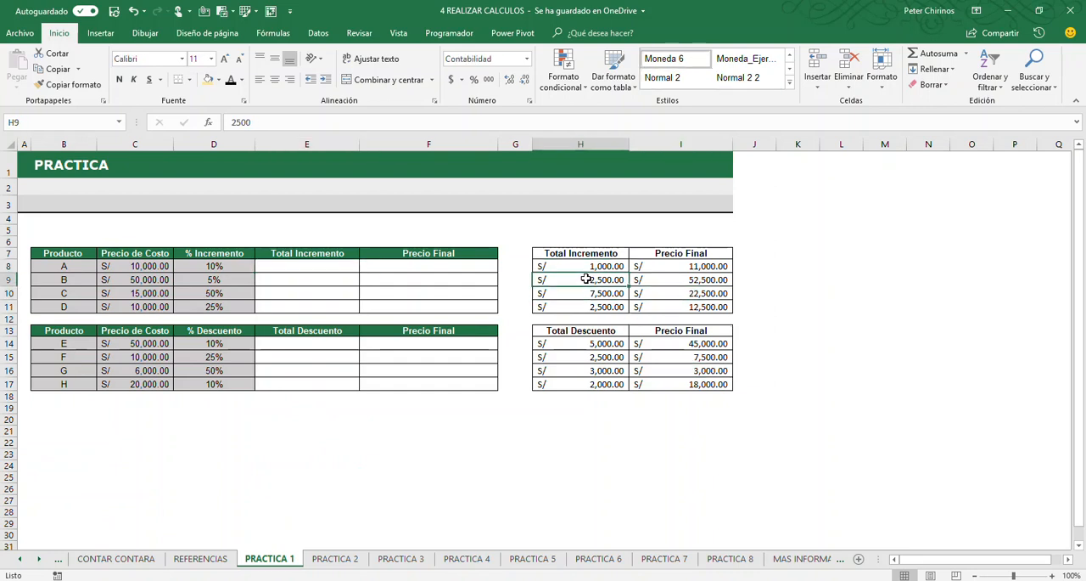
{"action": "left_click", "coordinate": [577, 356]}
{"action": "left_click", "coordinate": [679, 355]}
{"action": "left_click", "coordinate": [684, 284]}
{"action": "left_click", "coordinate": [550, 279]}
{"action": "left_click", "coordinate": [574, 366]}
{"action": "left_click", "coordinate": [662, 357]}
{"action": "left_click", "coordinate": [664, 295]}
{"action": "left_click", "coordinate": [573, 292]}
{"action": "left_click", "coordinate": [461, 405]}
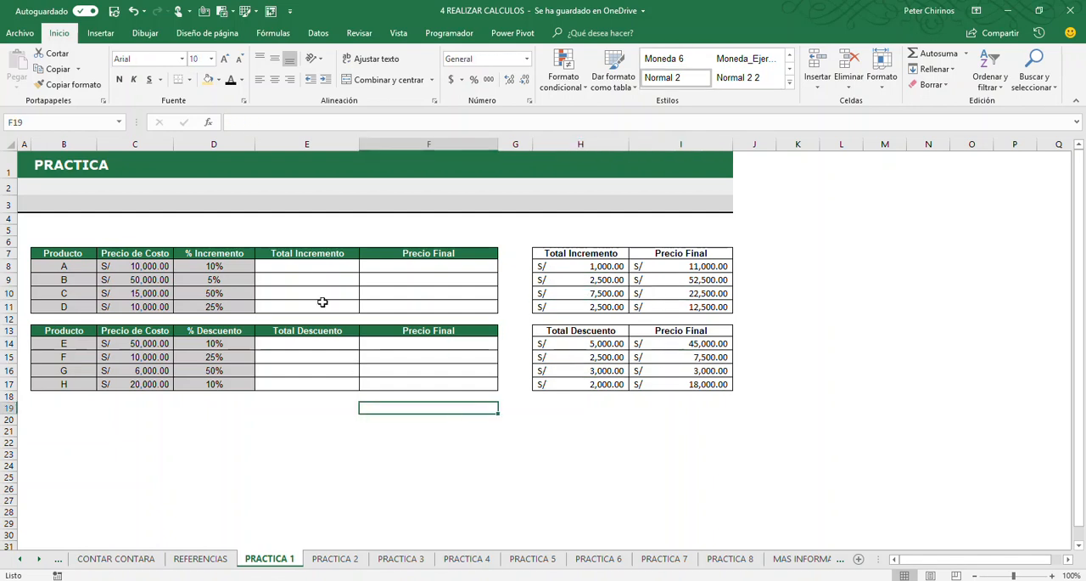
Mark in red how product A's cost and percentage lead to Total Incremento and how E8 fills down, clearing the annotations
{"action": "left_click", "coordinate": [320, 268]}
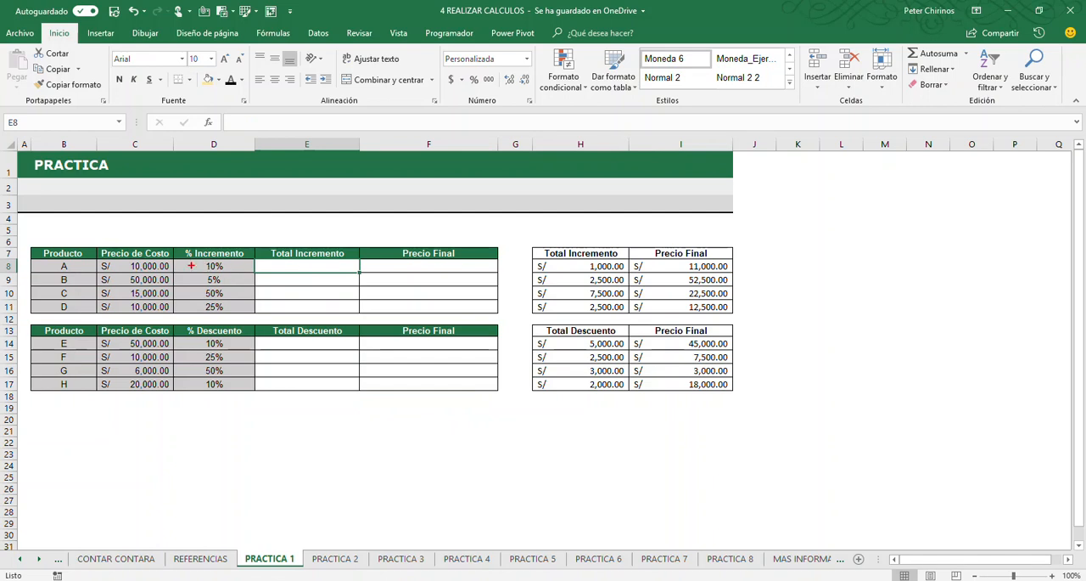
{"action": "mouse_move", "coordinate": [114, 259]}
{"action": "left_mouse_down"}
{"action": "mouse_move", "coordinate": [168, 273]}
{"action": "mouse_move", "coordinate": [215, 258]}
{"action": "mouse_move", "coordinate": [273, 272]}
{"action": "left_mouse_up"}
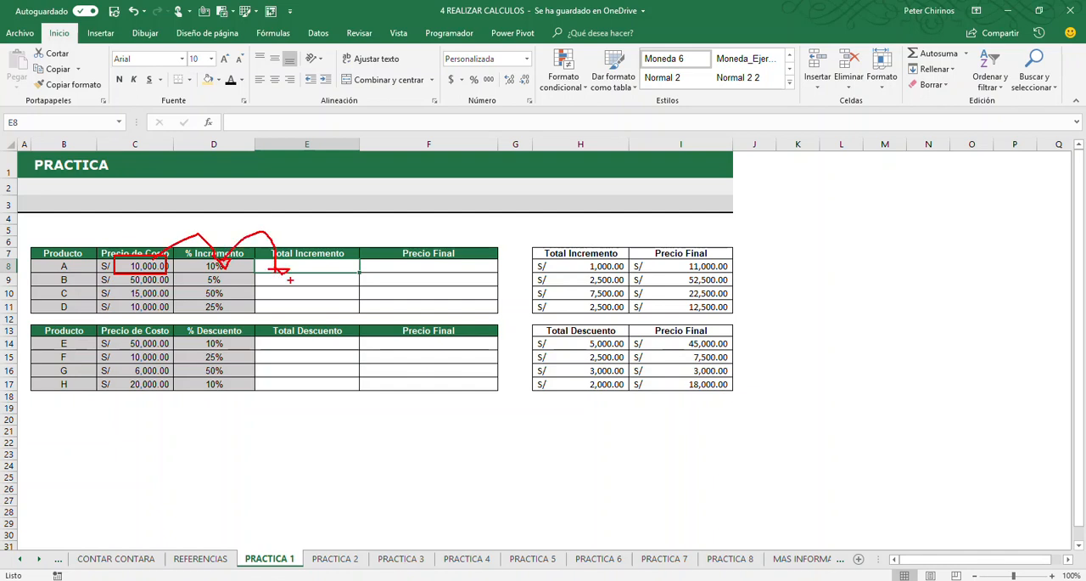
{"action": "key", "text": "e"}
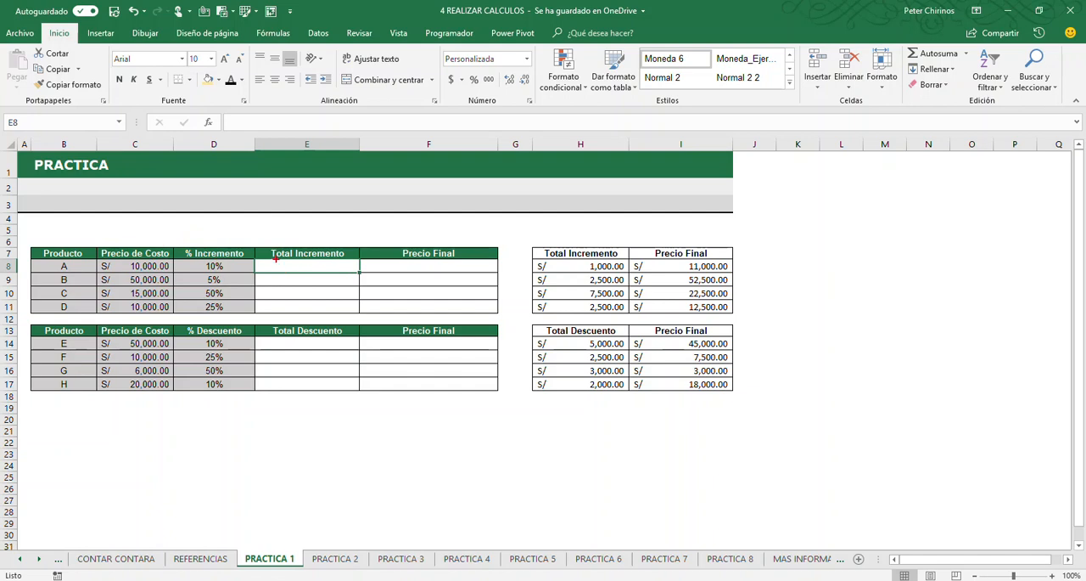
{"action": "mouse_move", "coordinate": [263, 255]}
{"action": "left_mouse_down"}
{"action": "mouse_move", "coordinate": [336, 273]}
{"action": "mouse_move", "coordinate": [264, 258]}
{"action": "left_mouse_up"}
{"action": "left_click_drag", "start_coordinate": [356, 297], "coordinate": [356, 314]}
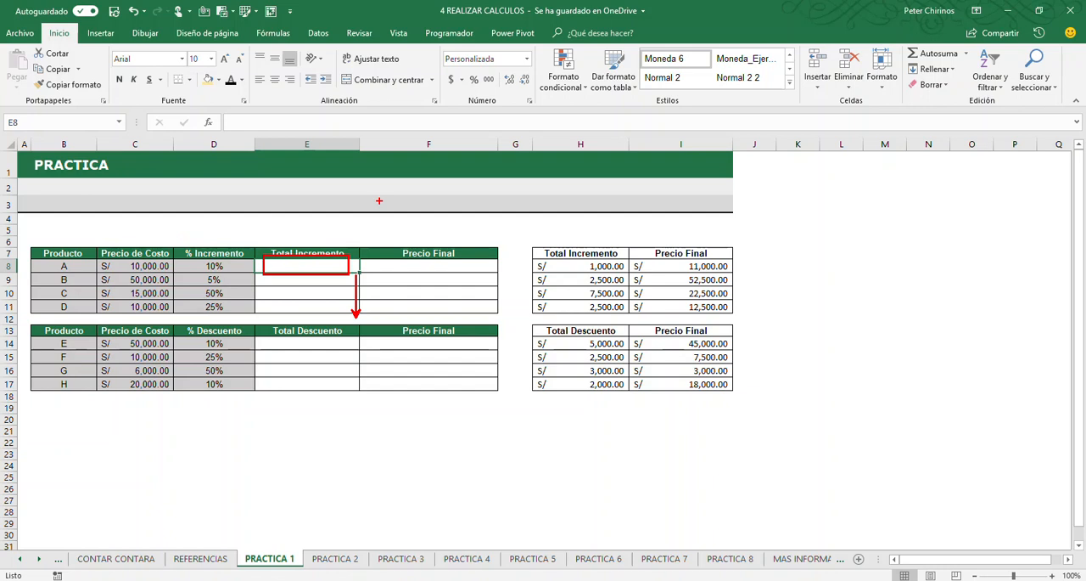
{"action": "key", "text": "e"}
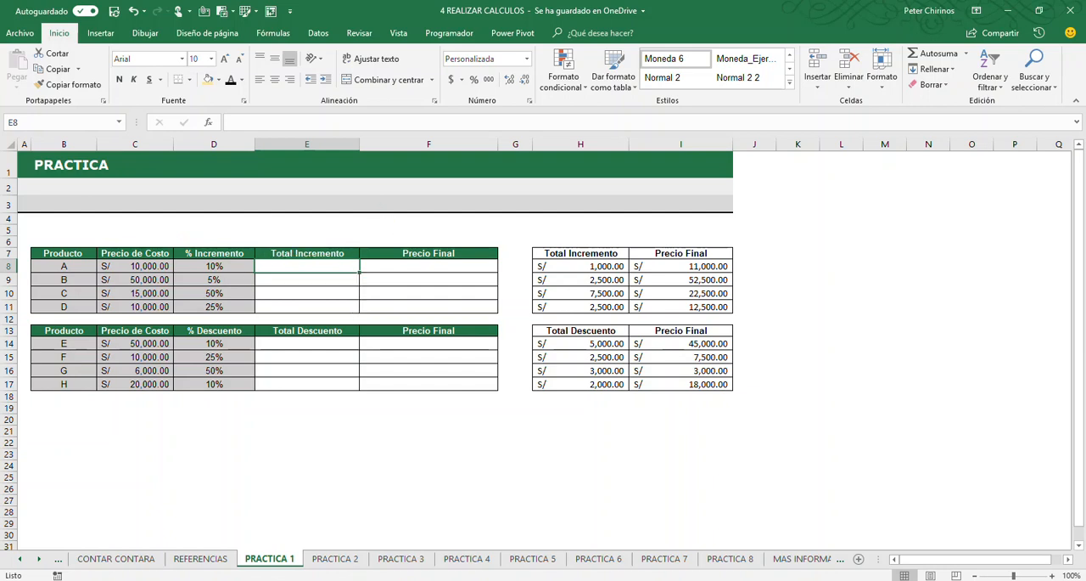
Mark in red that Precio Final for product A adds Precio de Costo and Total Incremento, and clear the annotations
{"action": "left_click_drag", "start_coordinate": [118, 256], "coordinate": [168, 273]}
{"action": "left_click_drag", "start_coordinate": [289, 255], "coordinate": [291, 257]}
{"action": "mouse_move", "coordinate": [209, 195]}
{"action": "left_mouse_down"}
{"action": "mouse_move", "coordinate": [209, 234]}
{"action": "mouse_move", "coordinate": [253, 218]}
{"action": "left_mouse_up"}
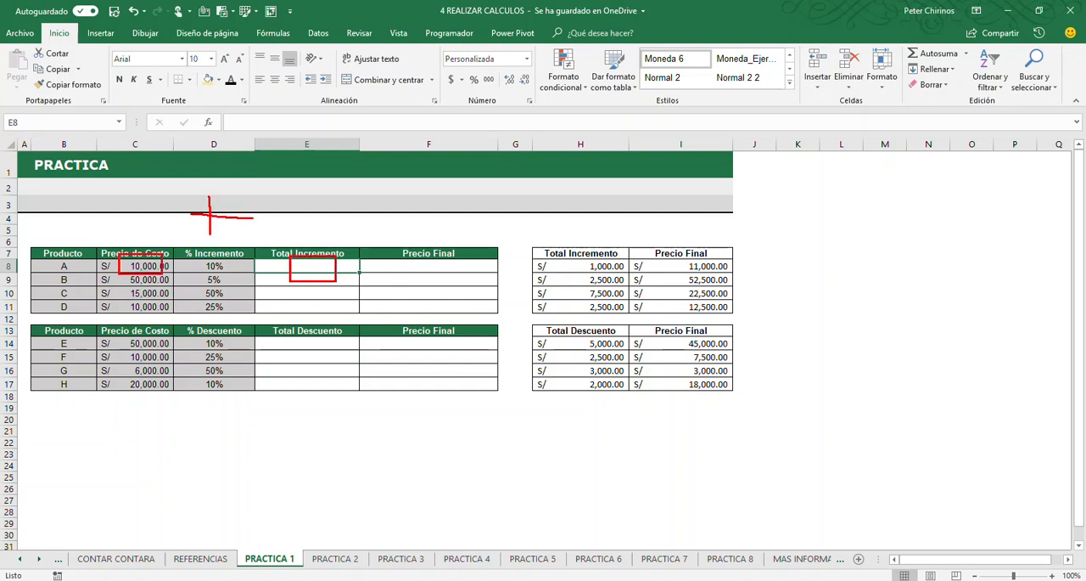
{"action": "mouse_move", "coordinate": [302, 256]}
{"action": "left_mouse_down"}
{"action": "mouse_move", "coordinate": [363, 204]}
{"action": "mouse_move", "coordinate": [437, 260]}
{"action": "left_mouse_up"}
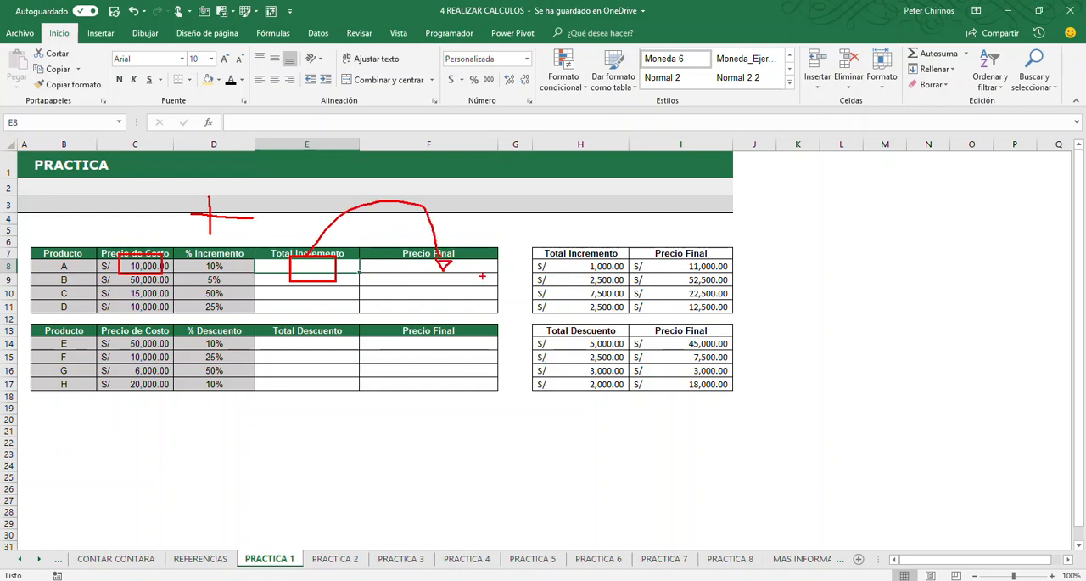
{"action": "left_click_drag", "start_coordinate": [497, 319], "coordinate": [497, 261]}
{"action": "key", "text": "e"}
Tick the Total Descuento and Precio Final columns in red, box and tick the expected-results tables, and clear the annotations
{"action": "left_click_drag", "start_coordinate": [301, 362], "coordinate": [416, 360]}
{"action": "mouse_move", "coordinate": [510, 232]}
{"action": "left_mouse_down"}
{"action": "mouse_move", "coordinate": [533, 291]}
{"action": "mouse_move", "coordinate": [780, 419]}
{"action": "left_mouse_up"}
{"action": "mouse_move", "coordinate": [785, 310]}
{"action": "left_mouse_down"}
{"action": "mouse_move", "coordinate": [798, 329]}
{"action": "mouse_move", "coordinate": [851, 219]}
{"action": "left_mouse_up"}
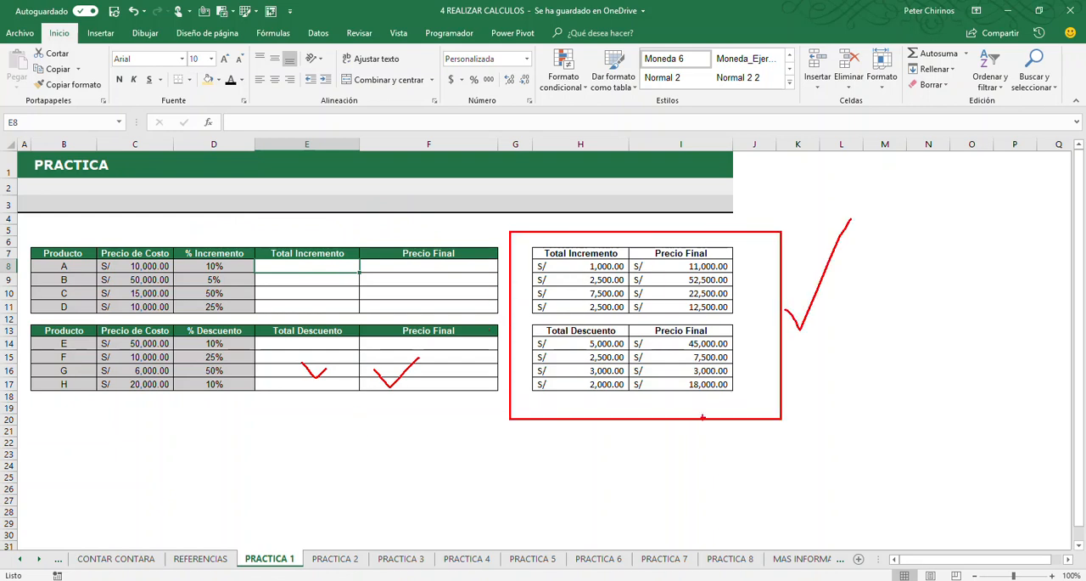
{"action": "key", "text": "e"}
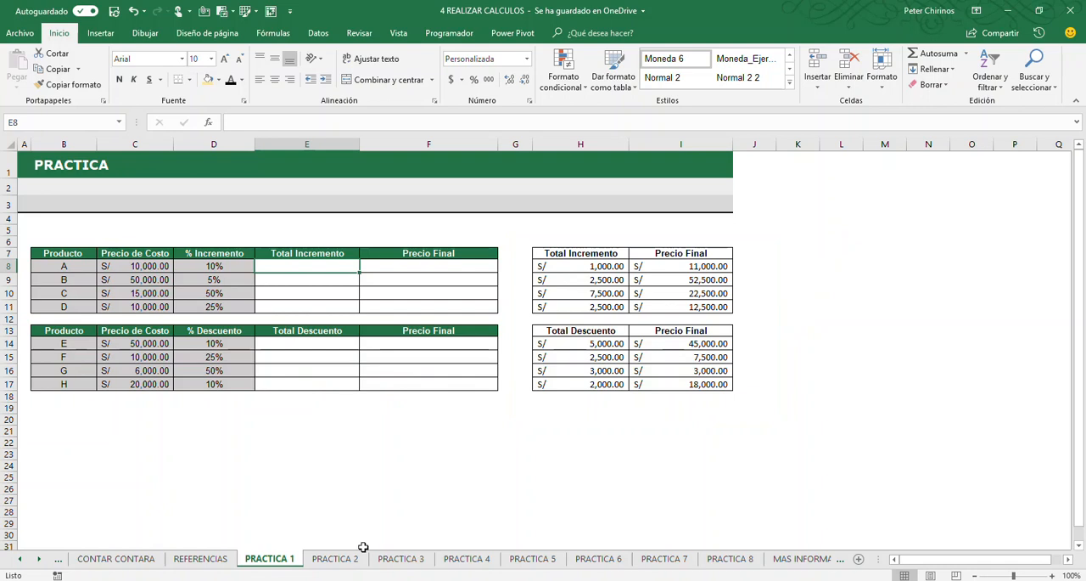
Open the PRACTICA 2 sheet and examine the Total Cajas and Total cells against the Compras, Reservas and Ventas columns and the formula notes
{"action": "left_click", "coordinate": [339, 560]}
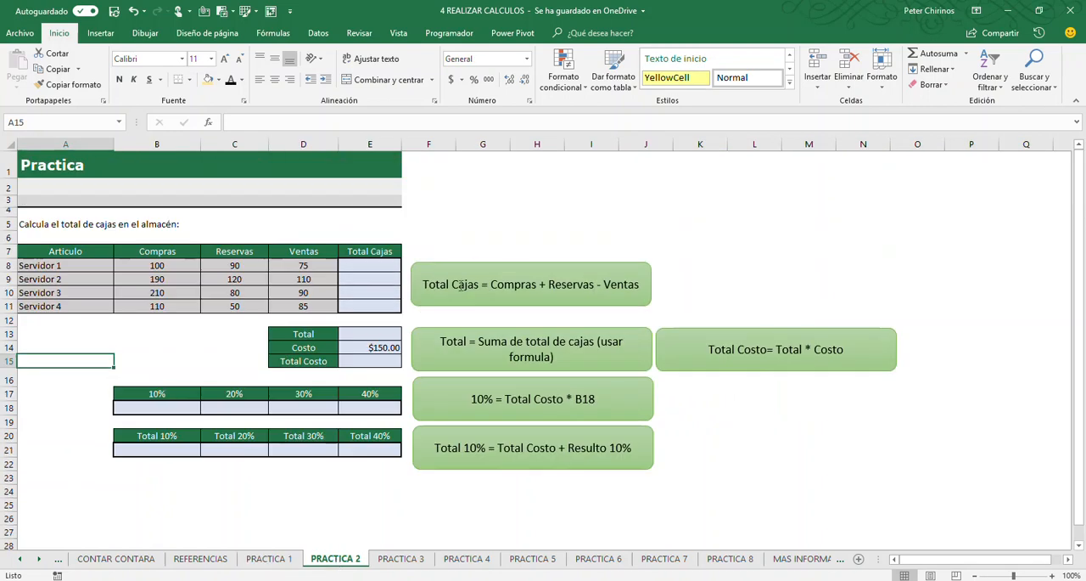
{"action": "left_click", "coordinate": [474, 265]}
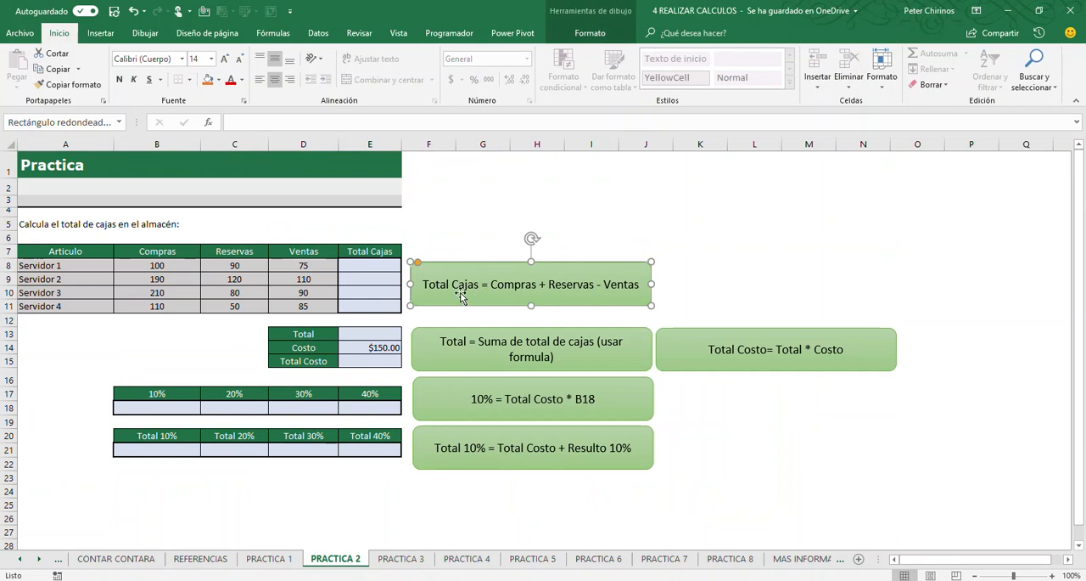
{"action": "left_click_drag", "start_coordinate": [370, 253], "coordinate": [371, 308]}
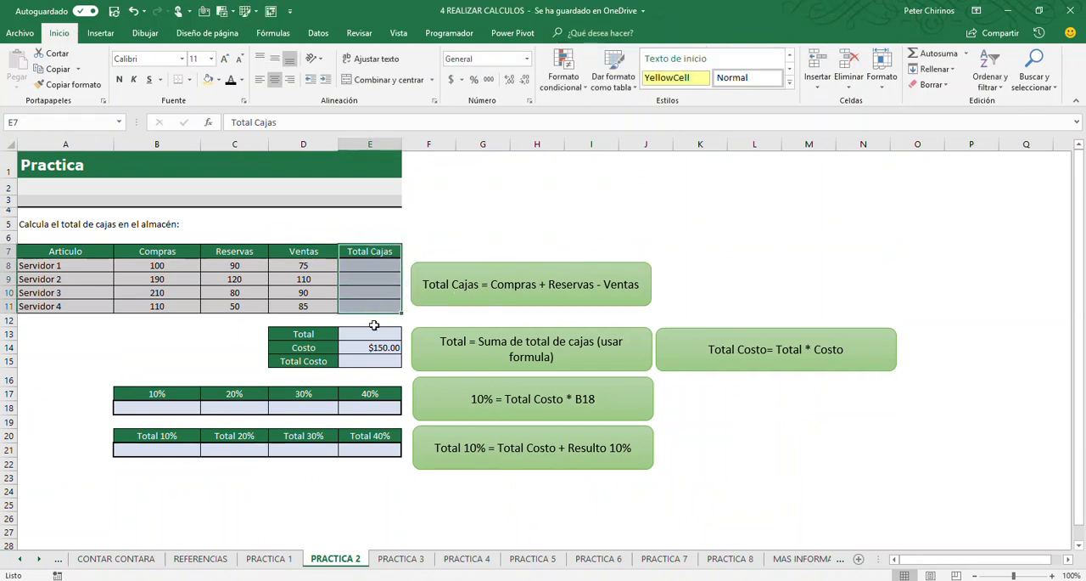
{"action": "left_click", "coordinate": [171, 264]}
{"action": "left_click", "coordinate": [244, 269]}
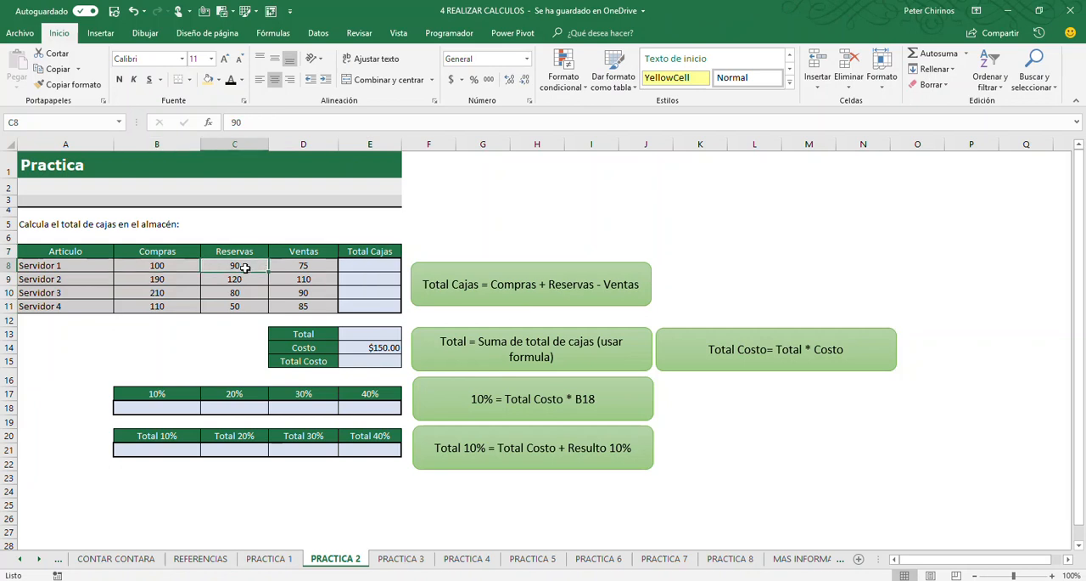
{"action": "left_click", "coordinate": [303, 265]}
{"action": "left_click", "coordinate": [370, 265]}
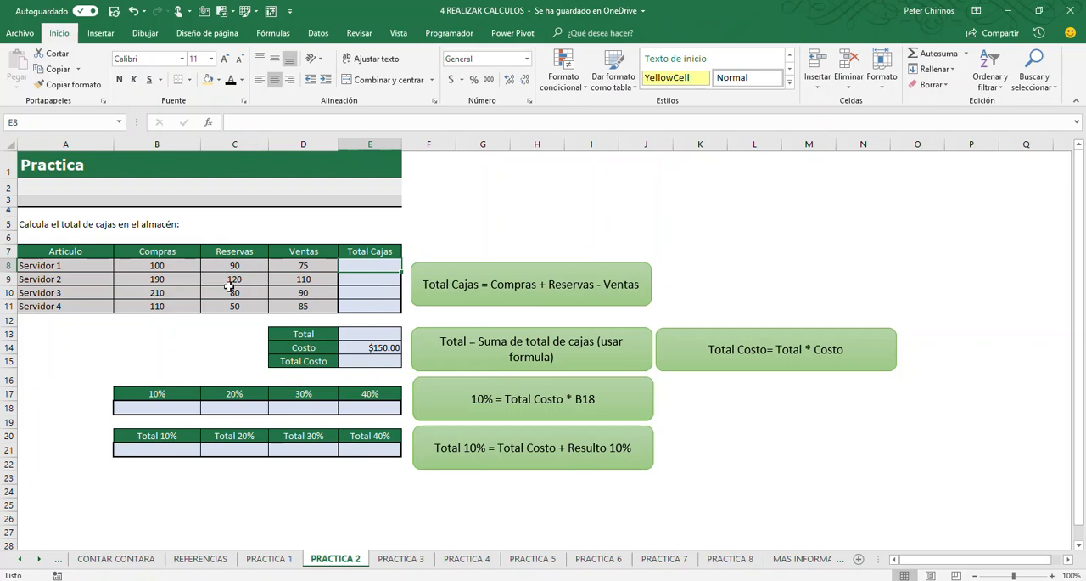
{"action": "left_click", "coordinate": [378, 308]}
{"action": "left_click", "coordinate": [369, 334]}
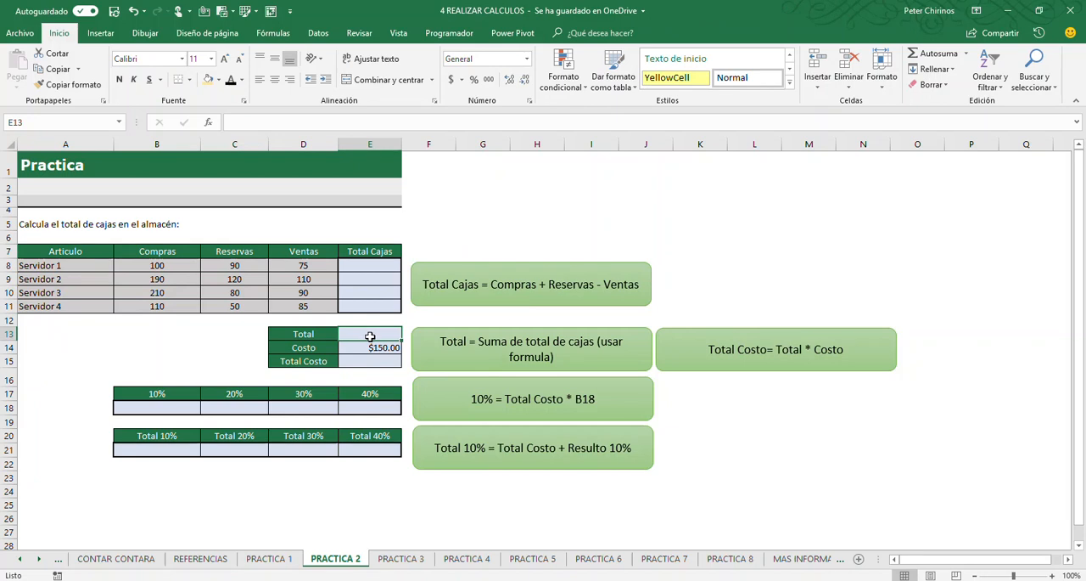
{"action": "left_click", "coordinate": [369, 265]}
{"action": "left_click", "coordinate": [369, 278]}
{"action": "left_click", "coordinate": [370, 293]}
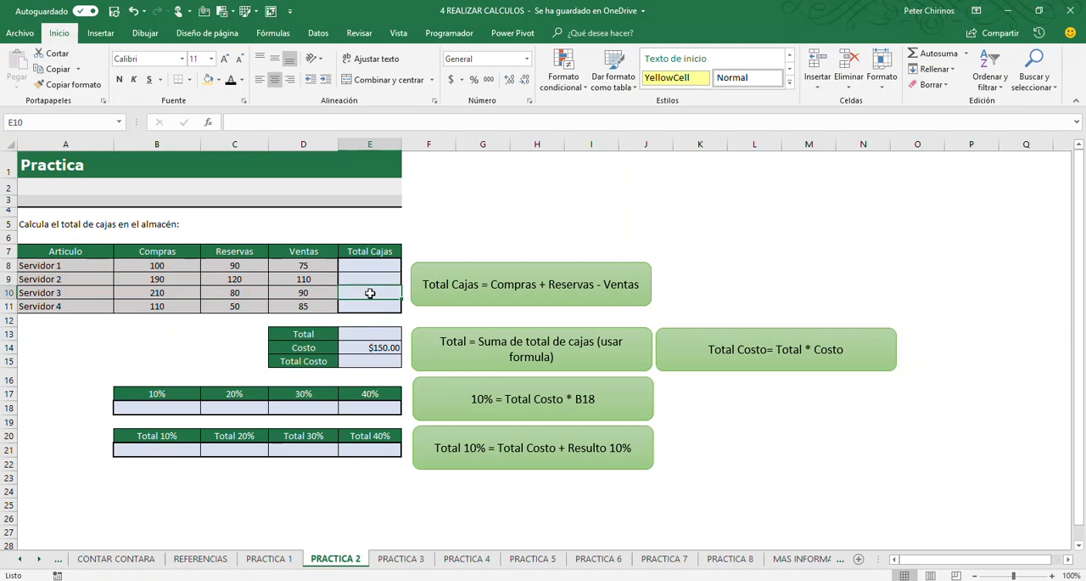
Examine the Total, Costo and Total Costo cells on PRACTICA 2 against the note Total Costo = Total * Costo
{"action": "left_click", "coordinate": [371, 306]}
{"action": "left_click", "coordinate": [377, 362]}
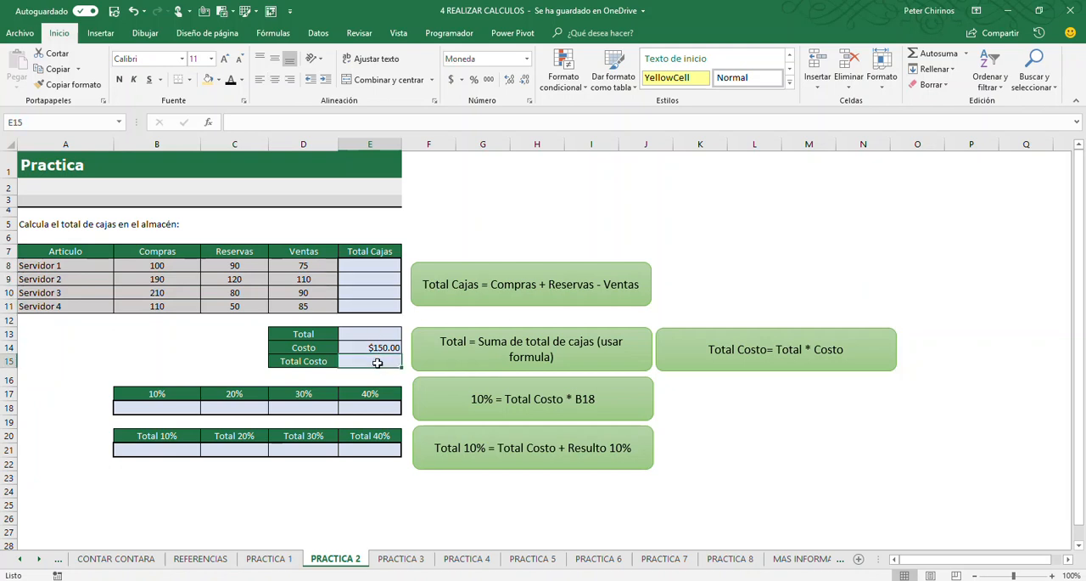
{"action": "left_click", "coordinate": [757, 361]}
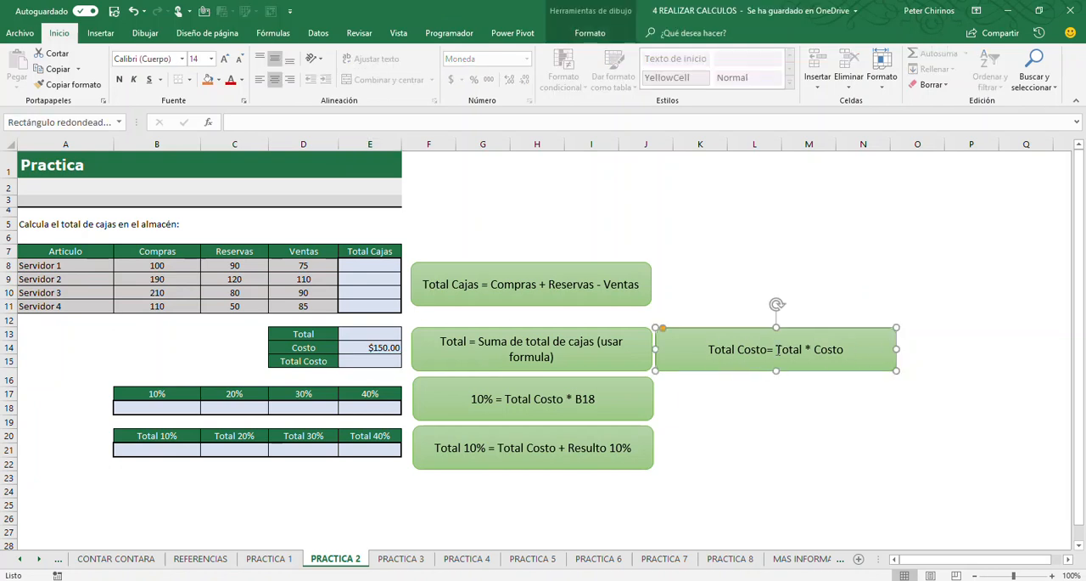
{"action": "left_click", "coordinate": [366, 362]}
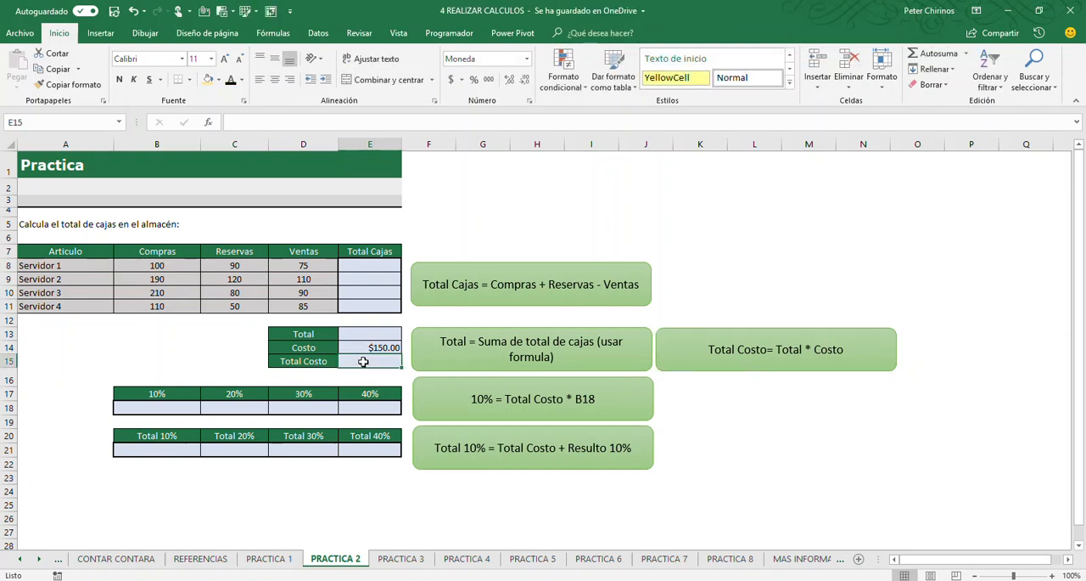
{"action": "left_click", "coordinate": [365, 332]}
{"action": "left_click", "coordinate": [375, 347]}
{"action": "left_click", "coordinate": [377, 360]}
Box Total Costo in red, link it with arrows to the 10%, 20%, 30% and 40% columns, and box the 10% formula note
{"action": "left_click", "coordinate": [169, 405]}
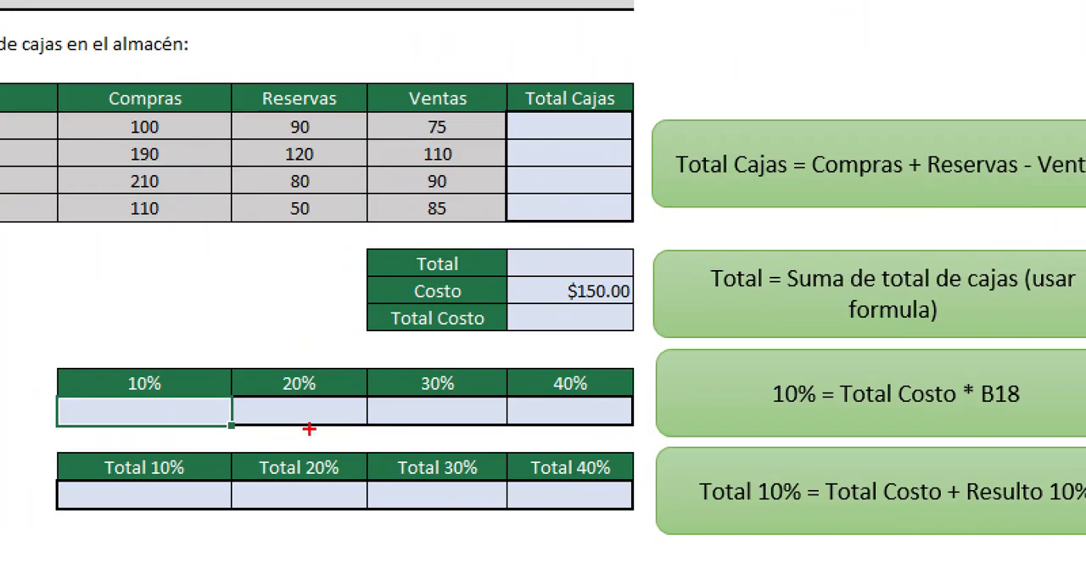
{"action": "mouse_move", "coordinate": [504, 297]}
{"action": "left_mouse_down"}
{"action": "mouse_move", "coordinate": [514, 343]}
{"action": "mouse_move", "coordinate": [642, 342]}
{"action": "left_mouse_up"}
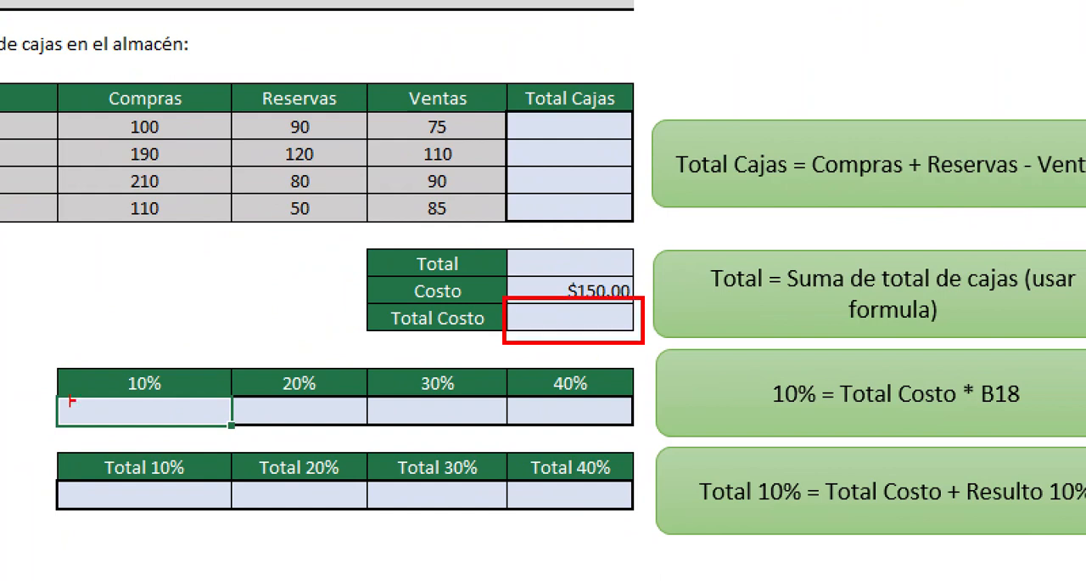
{"action": "mouse_move", "coordinate": [111, 359]}
{"action": "left_mouse_down"}
{"action": "mouse_move", "coordinate": [168, 400]}
{"action": "mouse_move", "coordinate": [503, 326]}
{"action": "left_mouse_up"}
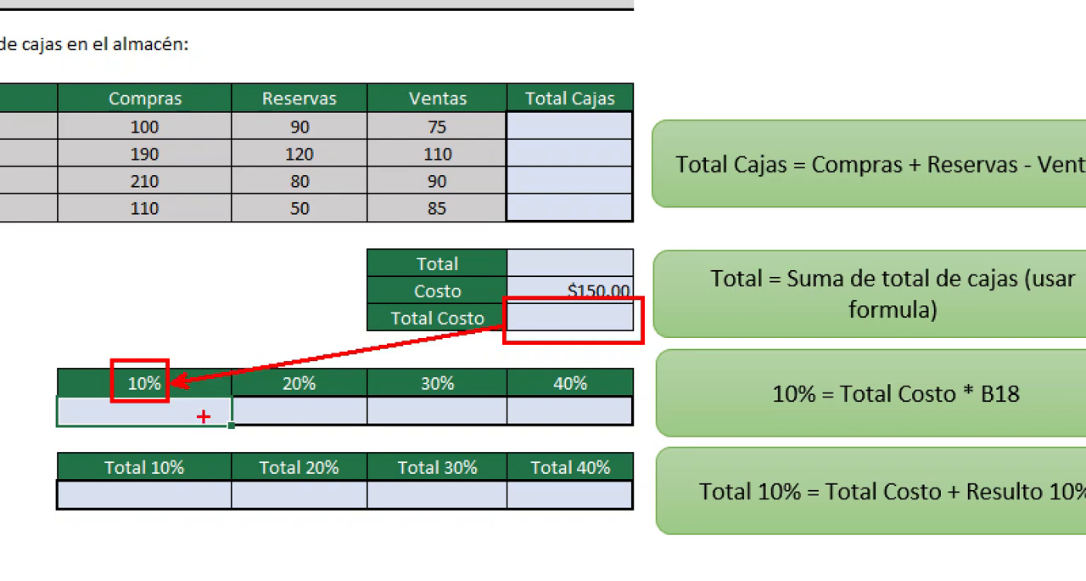
{"action": "left_click_drag", "start_coordinate": [322, 417], "coordinate": [519, 344]}
{"action": "left_click_drag", "start_coordinate": [280, 368], "coordinate": [334, 399]}
{"action": "mouse_move", "coordinate": [407, 366]}
{"action": "left_mouse_down"}
{"action": "mouse_move", "coordinate": [465, 398]}
{"action": "mouse_move", "coordinate": [564, 332]}
{"action": "left_mouse_up"}
{"action": "mouse_move", "coordinate": [542, 367]}
{"action": "left_mouse_down"}
{"action": "mouse_move", "coordinate": [608, 414]}
{"action": "mouse_move", "coordinate": [608, 325]}
{"action": "left_mouse_up"}
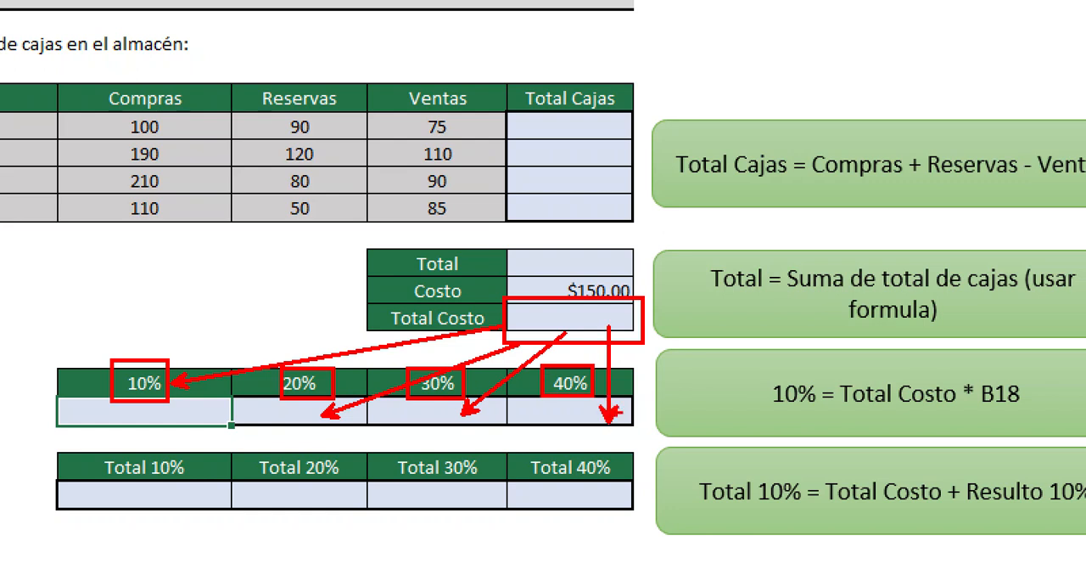
{"action": "left_click_drag", "start_coordinate": [754, 367], "coordinate": [1044, 426]}
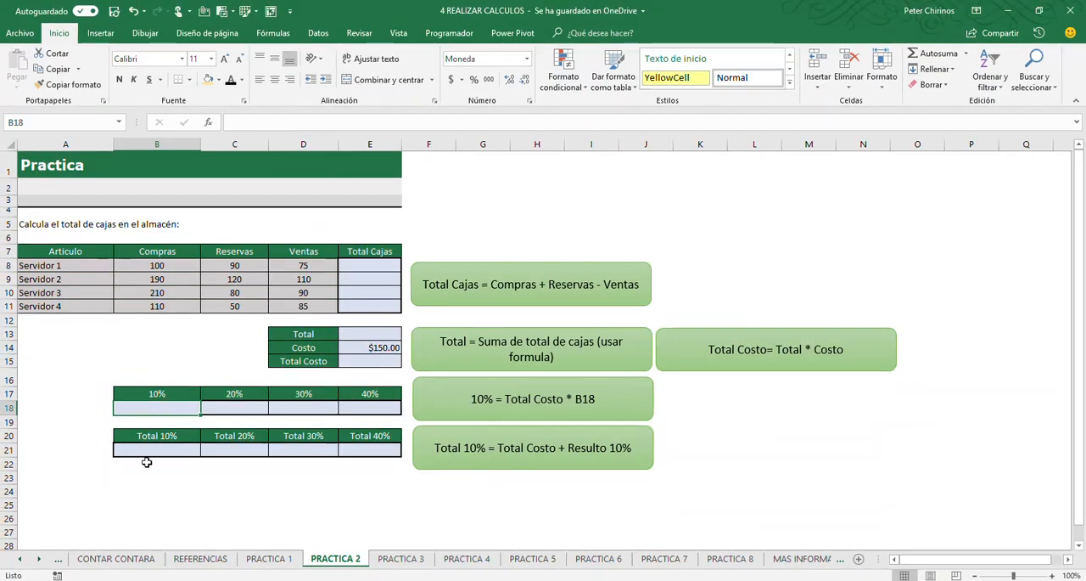
Mark in red that Total 10% adds Total Costo and the 10% result, and clear the annotations
{"action": "left_click", "coordinate": [147, 496]}
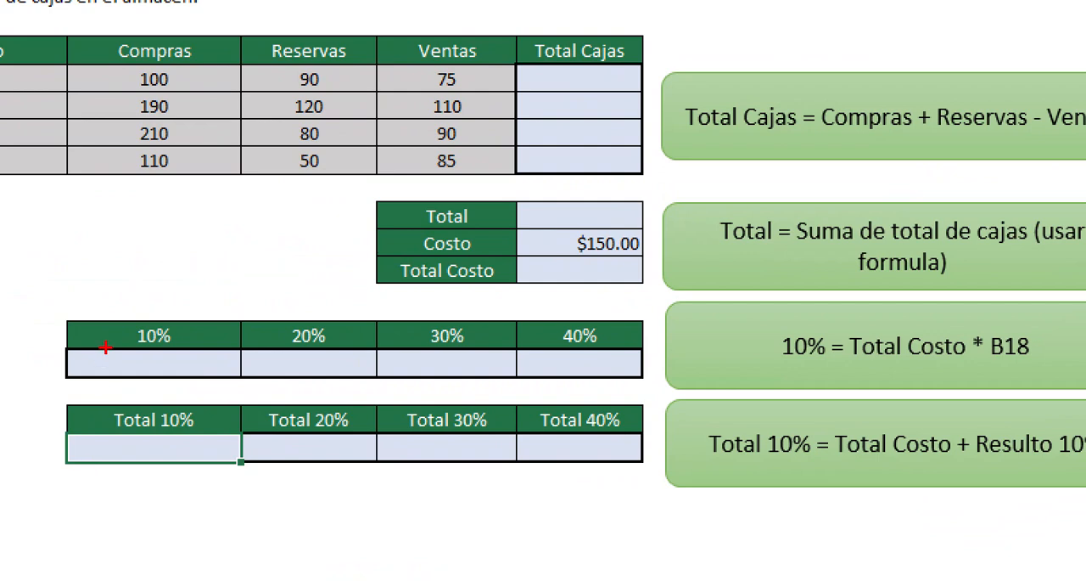
{"action": "left_click_drag", "start_coordinate": [106, 347], "coordinate": [226, 379]}
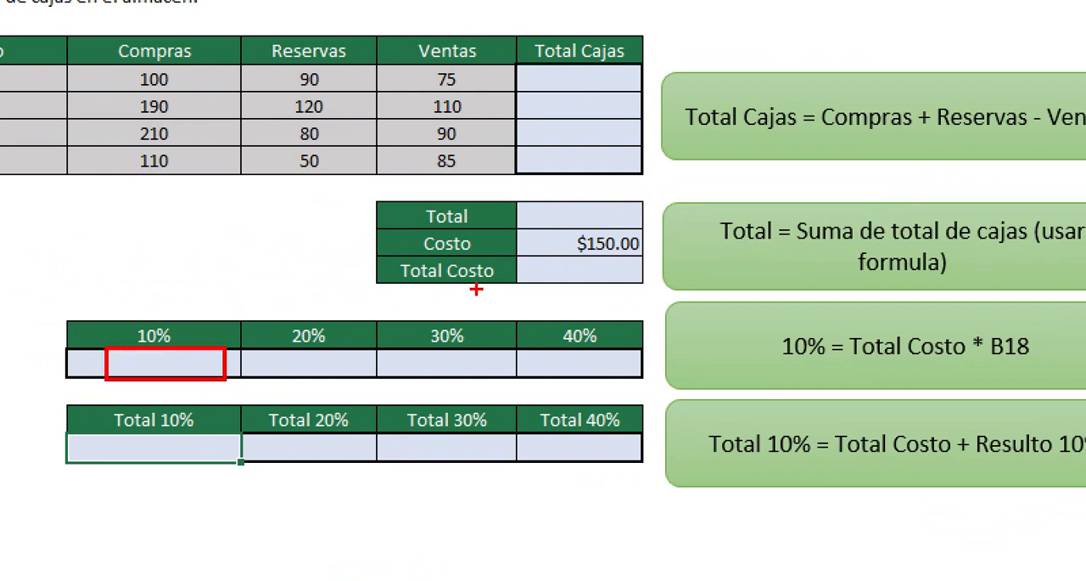
{"action": "mouse_move", "coordinate": [513, 257]}
{"action": "left_mouse_down"}
{"action": "mouse_move", "coordinate": [524, 270]}
{"action": "mouse_move", "coordinate": [637, 285]}
{"action": "left_mouse_up"}
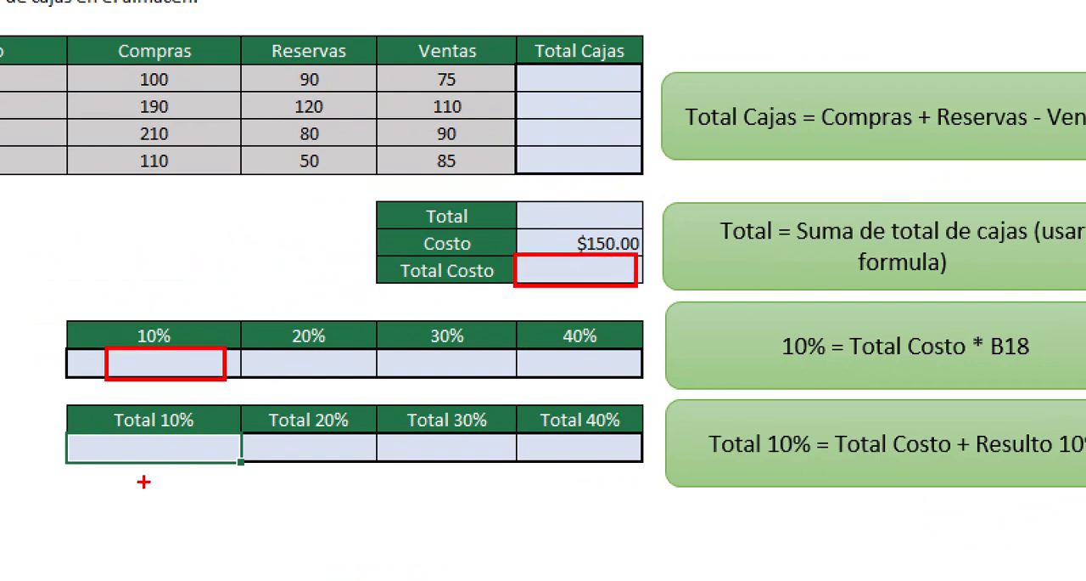
{"action": "left_click_drag", "start_coordinate": [142, 443], "coordinate": [203, 415]}
{"action": "mouse_move", "coordinate": [280, 434]}
{"action": "left_mouse_down"}
{"action": "mouse_move", "coordinate": [279, 477]}
{"action": "mouse_move", "coordinate": [704, 454]}
{"action": "mouse_move", "coordinate": [278, 419]}
{"action": "left_mouse_up"}
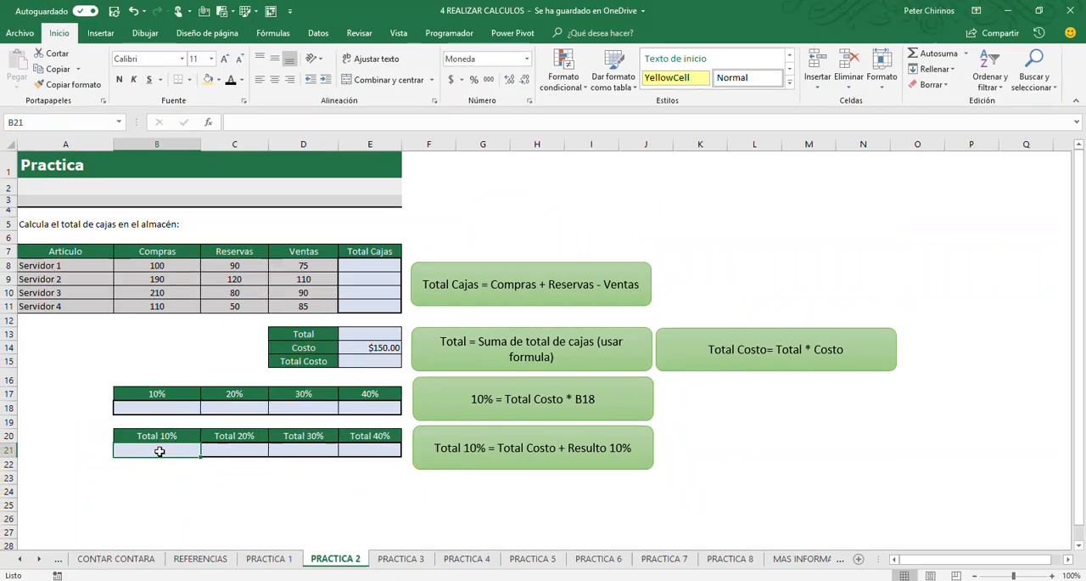
On the PRACTICA 3 sheet, mark in red how Total (suma) adds the 1er Trimestre products and fills across, clearing the annotations
{"action": "left_click", "coordinate": [404, 559]}
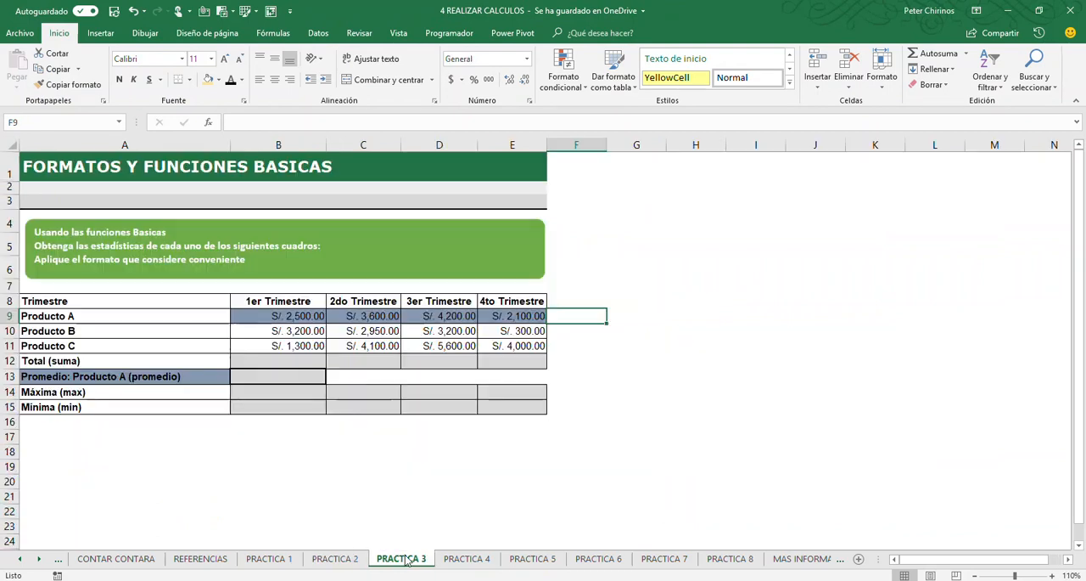
{"action": "left_click", "coordinate": [345, 497]}
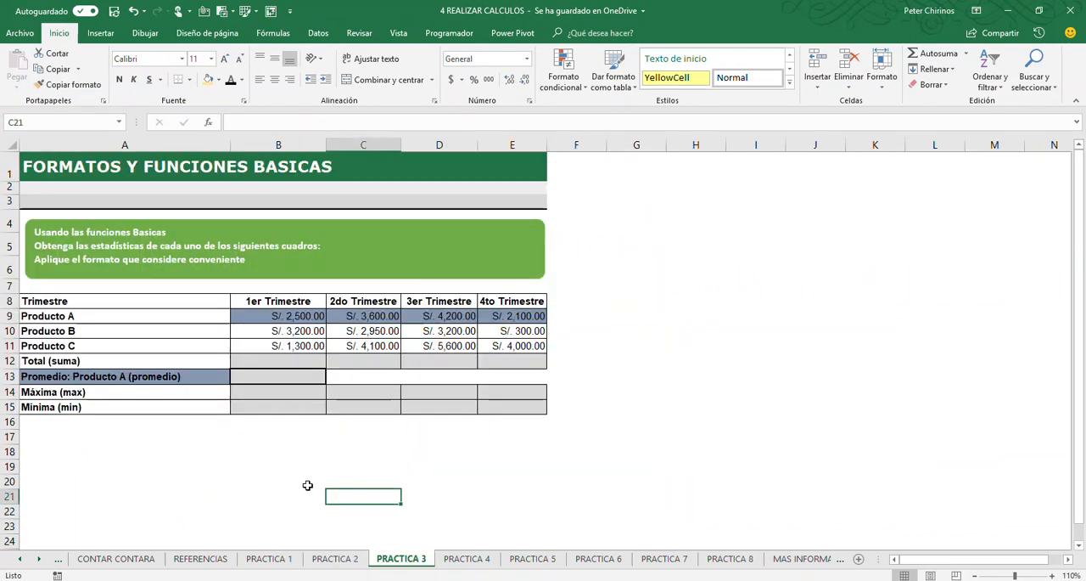
{"action": "left_click", "coordinate": [282, 361]}
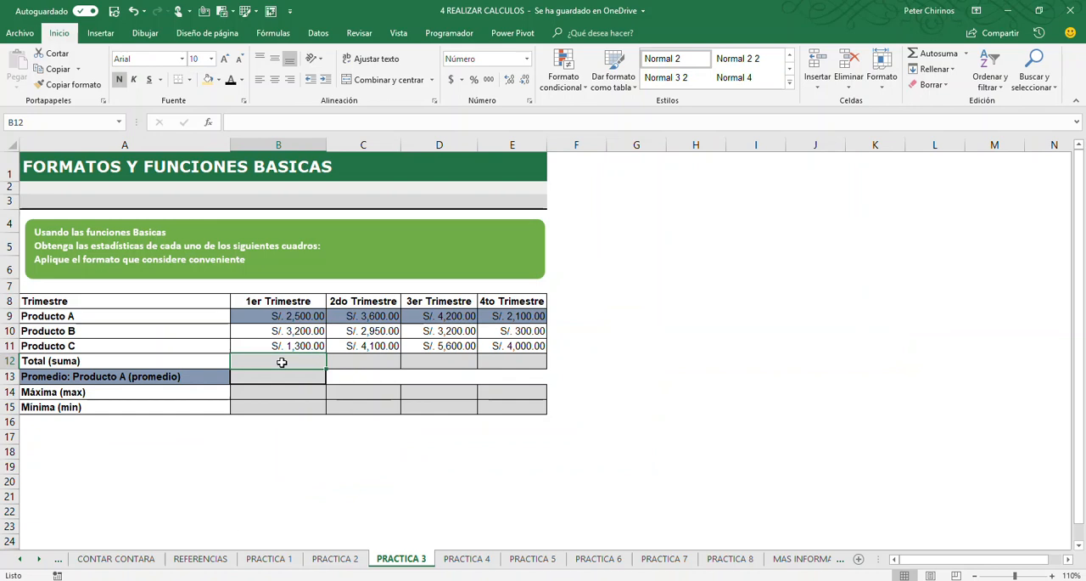
{"action": "left_click_drag", "start_coordinate": [233, 351], "coordinate": [325, 369]}
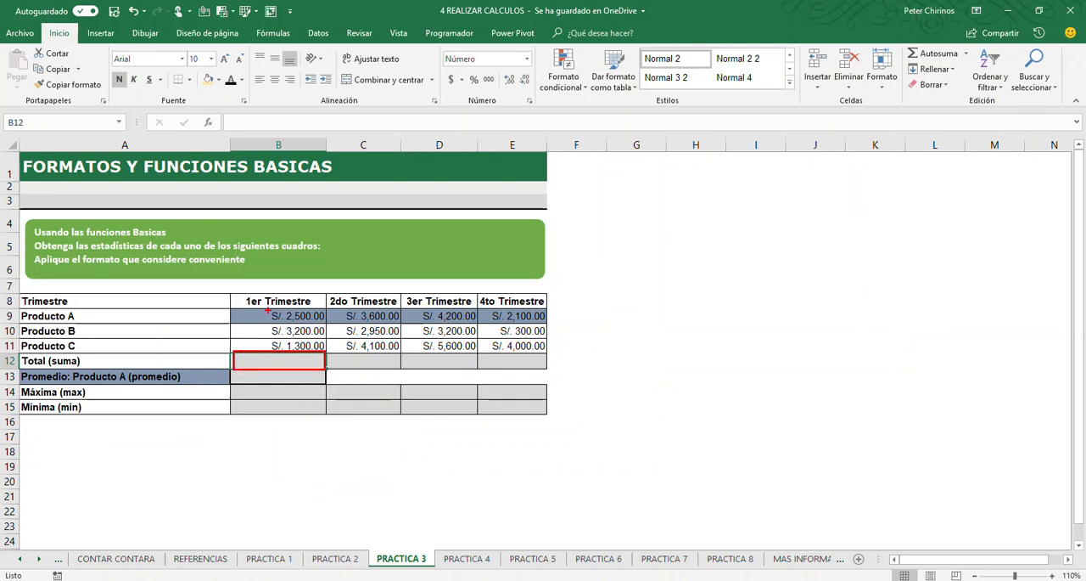
{"action": "mouse_move", "coordinate": [267, 308]}
{"action": "left_mouse_down"}
{"action": "mouse_move", "coordinate": [300, 345]}
{"action": "mouse_move", "coordinate": [325, 348]}
{"action": "mouse_move", "coordinate": [305, 342]}
{"action": "left_mouse_up"}
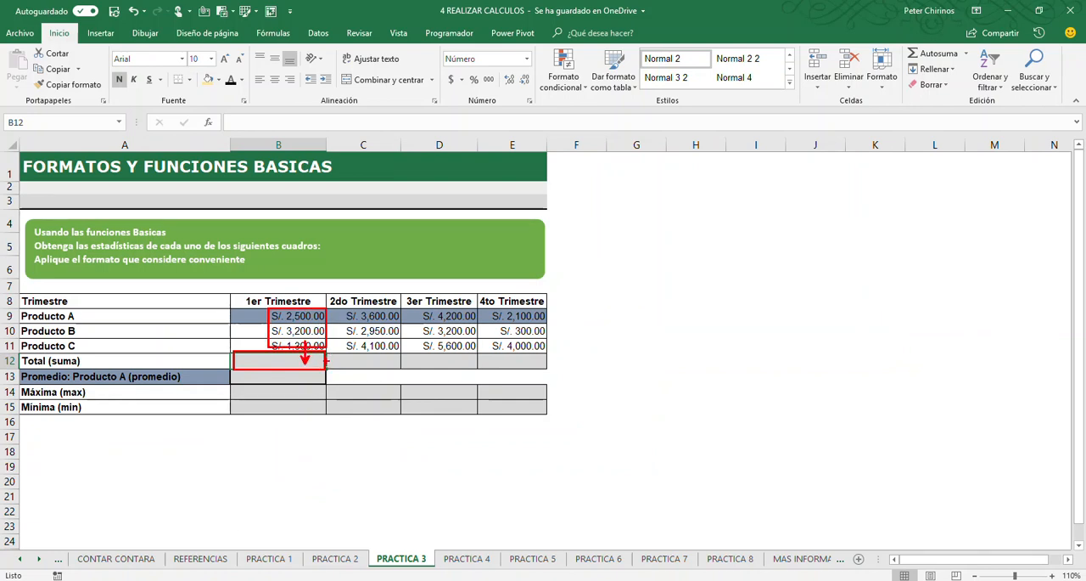
{"action": "left_click_drag", "start_coordinate": [551, 368], "coordinate": [326, 369]}
{"action": "left_click_drag", "start_coordinate": [557, 361], "coordinate": [585, 334]}
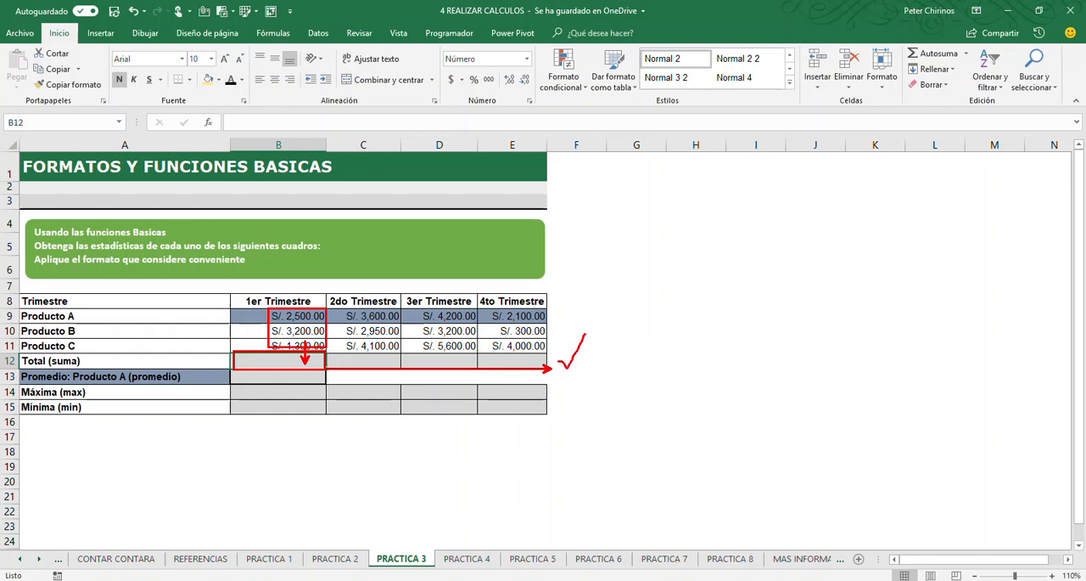
{"action": "key", "text": "e"}
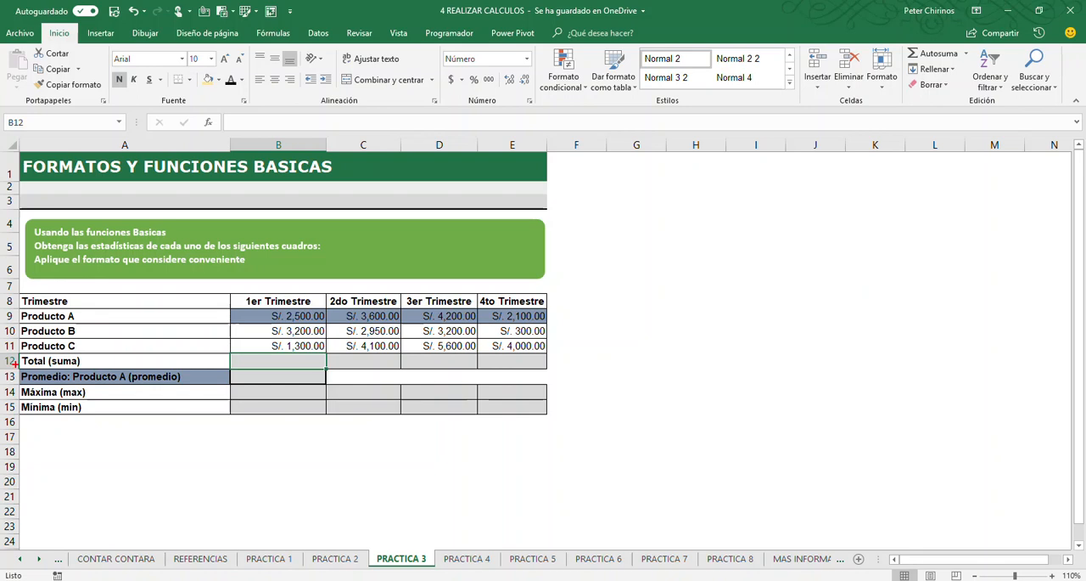
Box the Promedio row and Producto A's quarterly values in red, tick them, and clear the annotations
{"action": "left_click_drag", "start_coordinate": [13, 363], "coordinate": [334, 388]}
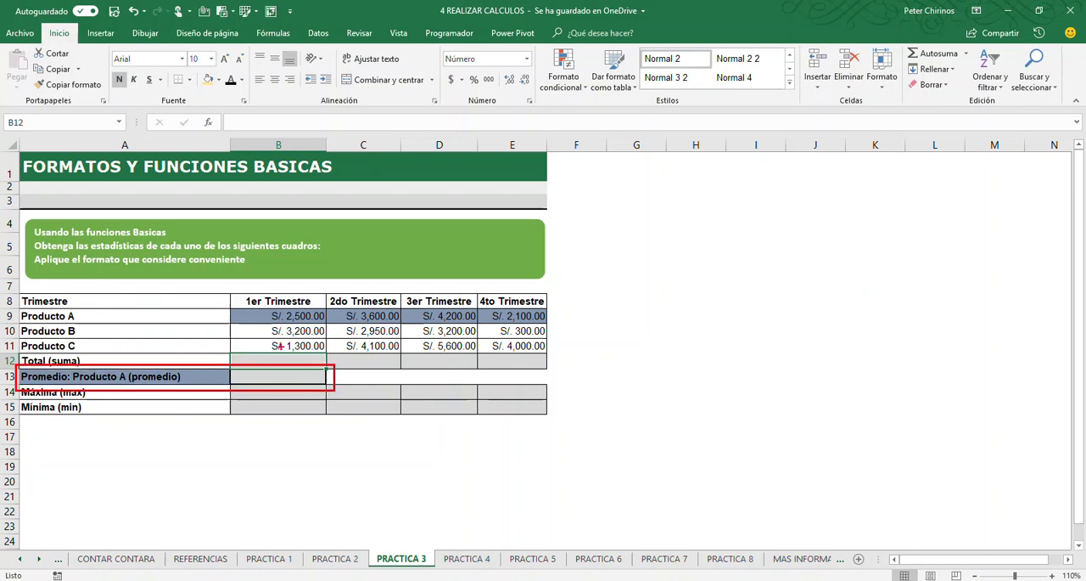
{"action": "mouse_move", "coordinate": [227, 303]}
{"action": "left_mouse_down"}
{"action": "mouse_move", "coordinate": [358, 322]}
{"action": "mouse_move", "coordinate": [535, 328]}
{"action": "mouse_move", "coordinate": [592, 298]}
{"action": "left_mouse_up"}
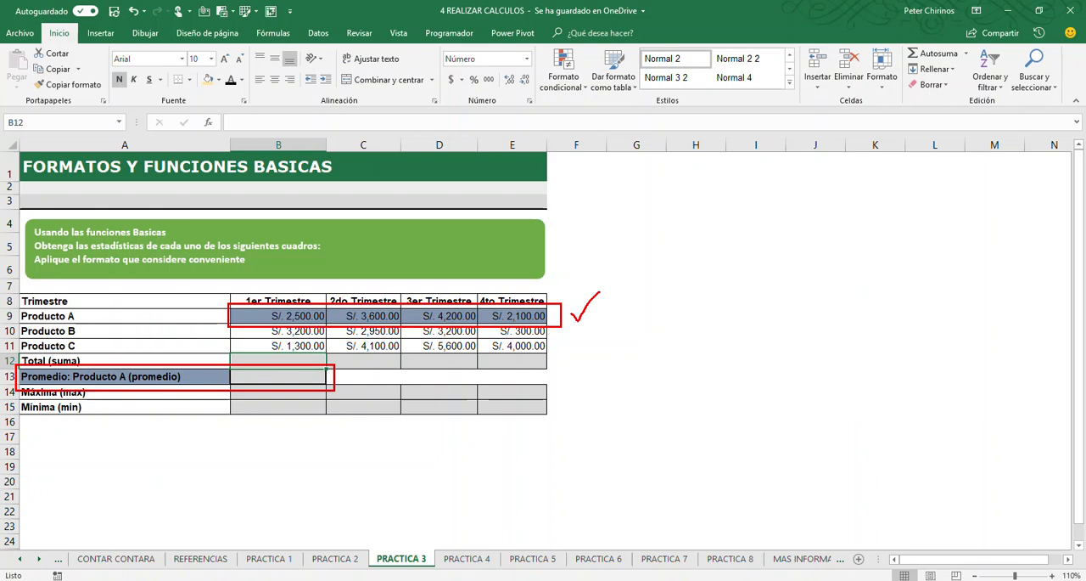
{"action": "key", "text": "e"}
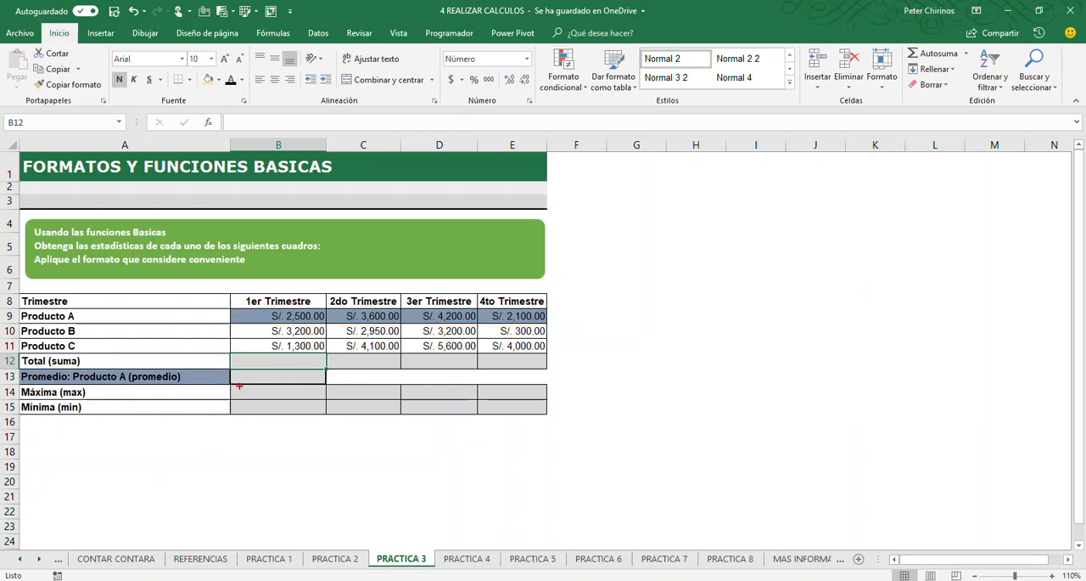
Mark in red that Máxima evaluates the 1er Trimestre values and fills across the row, and clear the annotations
{"action": "left_click_drag", "start_coordinate": [228, 383], "coordinate": [330, 399]}
{"action": "mouse_move", "coordinate": [270, 312]}
{"action": "left_mouse_down"}
{"action": "mouse_move", "coordinate": [321, 343]}
{"action": "mouse_move", "coordinate": [271, 312]}
{"action": "left_mouse_up"}
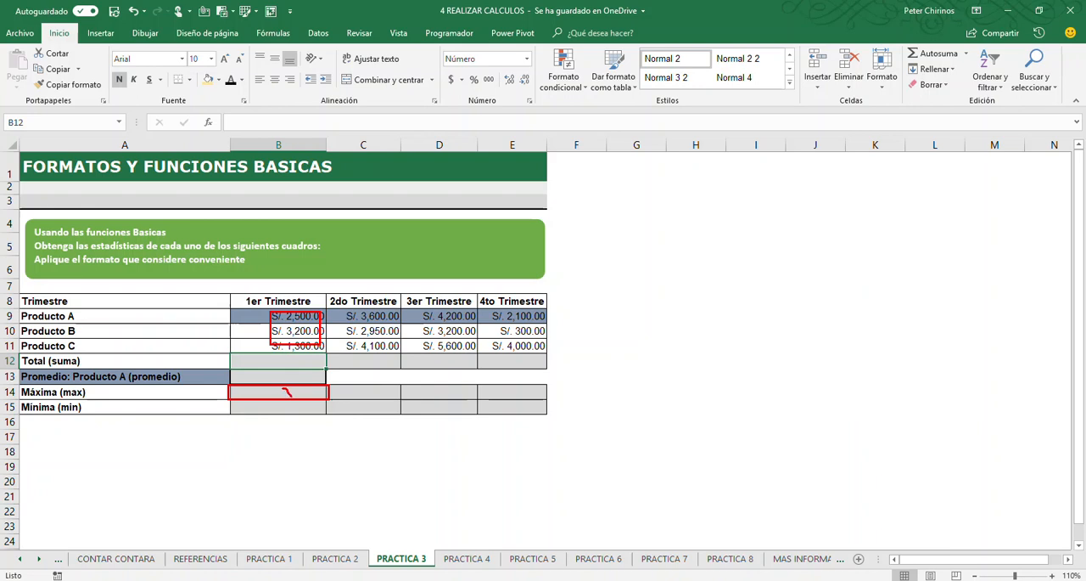
{"action": "left_click_drag", "start_coordinate": [533, 393], "coordinate": [329, 396]}
{"action": "key", "text": "e"}
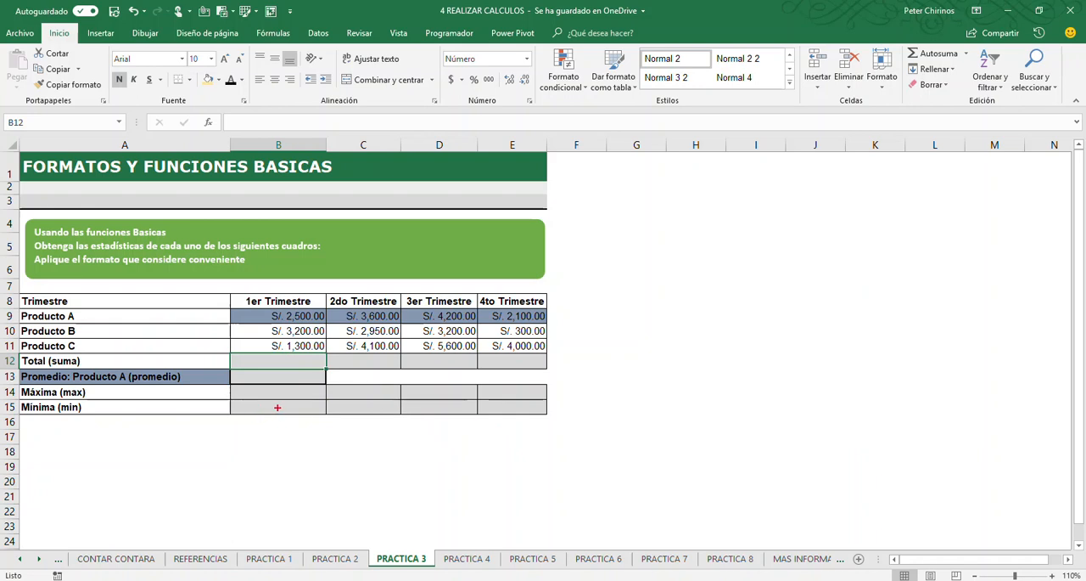
Open the PRACTICA 4 sheet and mark in red how the monthly sales feed the Total Ventas column, clearing the annotations
{"action": "left_click", "coordinate": [467, 558]}
{"action": "left_click", "coordinate": [695, 421]}
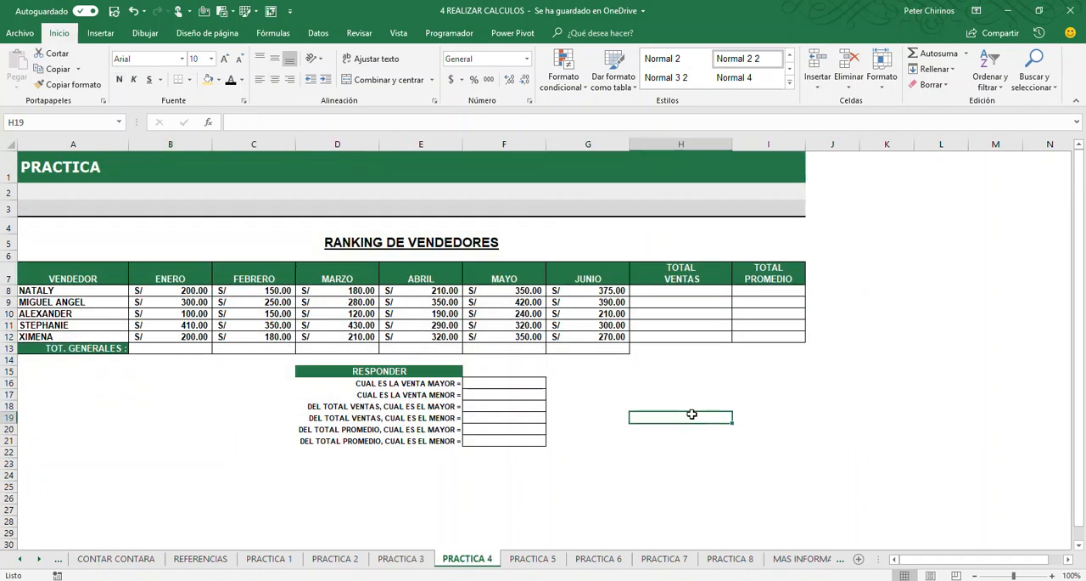
{"action": "left_click", "coordinate": [688, 284]}
{"action": "left_click", "coordinate": [683, 293]}
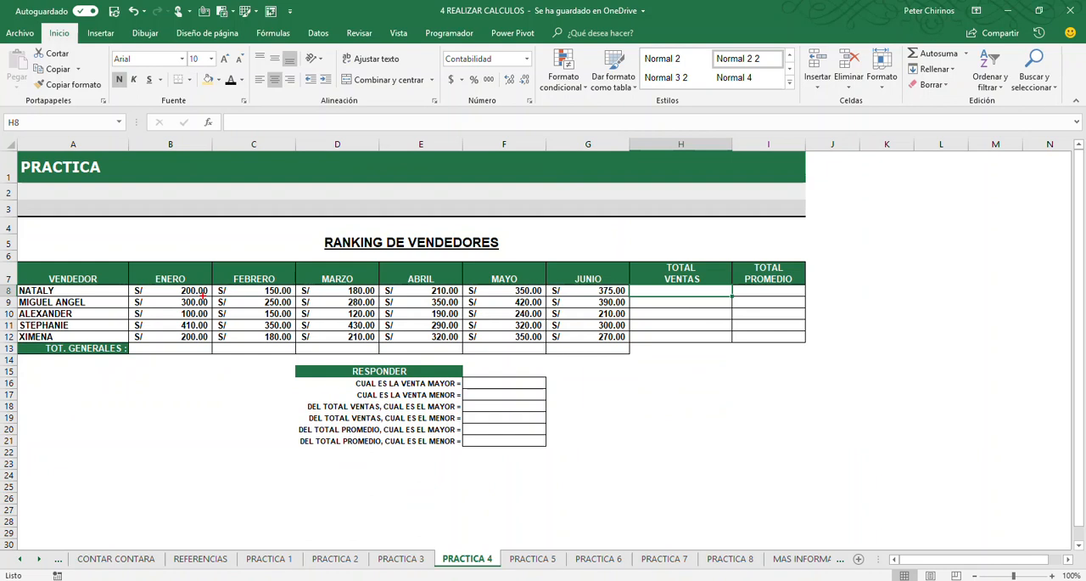
{"action": "mouse_move", "coordinate": [164, 287]}
{"action": "left_mouse_down"}
{"action": "mouse_move", "coordinate": [628, 292]}
{"action": "mouse_move", "coordinate": [711, 359]}
{"action": "left_mouse_up"}
{"action": "key", "text": "Escape"}
Box the first seller's ENERO to JUNIO sales and the Total Promedio column in red, tick the column, and clear the annotations
{"action": "mouse_move", "coordinate": [129, 282]}
{"action": "left_mouse_down"}
{"action": "mouse_move", "coordinate": [243, 298]}
{"action": "mouse_move", "coordinate": [628, 298]}
{"action": "left_mouse_up"}
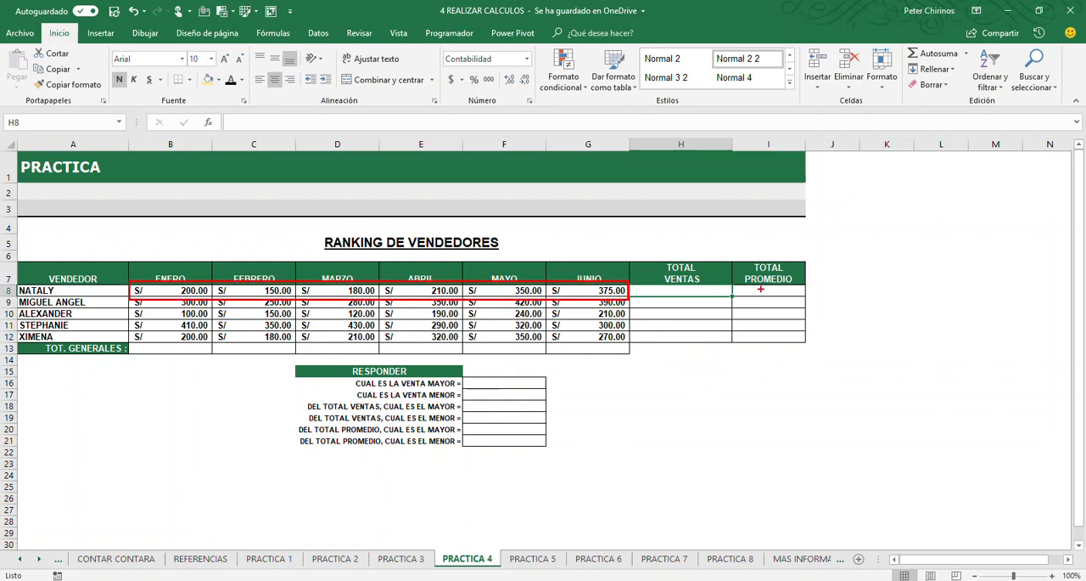
{"action": "left_click_drag", "start_coordinate": [756, 289], "coordinate": [798, 360]}
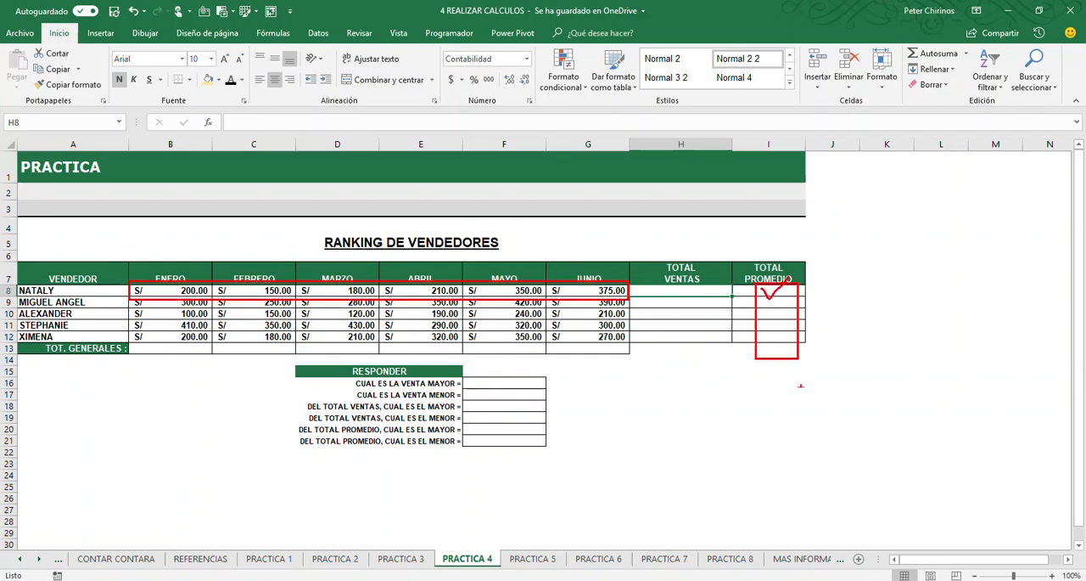
{"action": "key", "text": "Escape"}
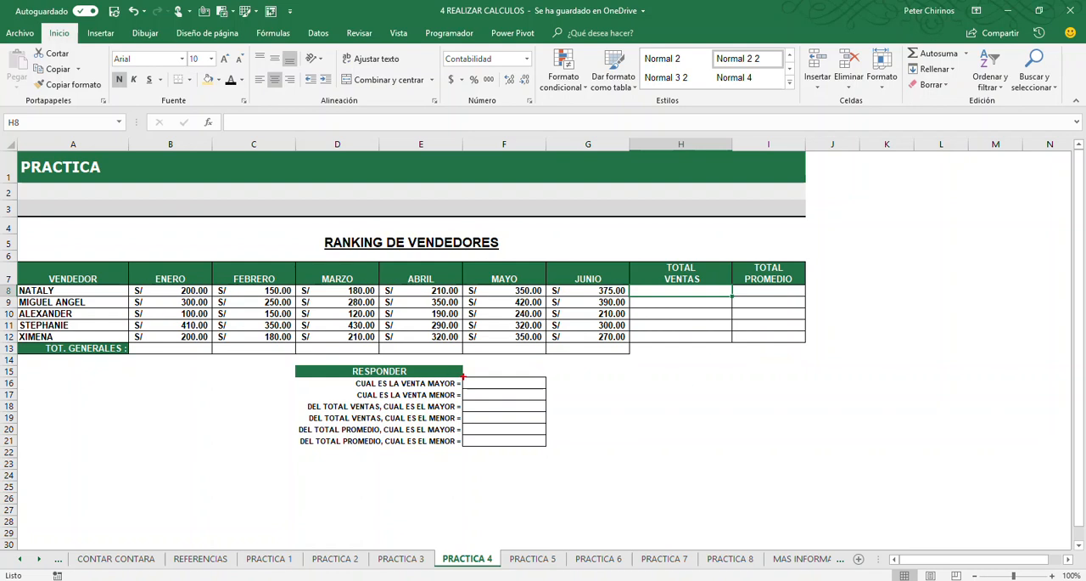
Box all the monthly sales in red, tick the answer cells for Venta Mayor and Venta Menor, and clear the annotations
{"action": "mouse_move", "coordinate": [126, 285]}
{"action": "left_mouse_down"}
{"action": "mouse_move", "coordinate": [297, 339]}
{"action": "mouse_move", "coordinate": [629, 343]}
{"action": "left_mouse_up"}
{"action": "left_click_drag", "start_coordinate": [550, 379], "coordinate": [595, 383]}
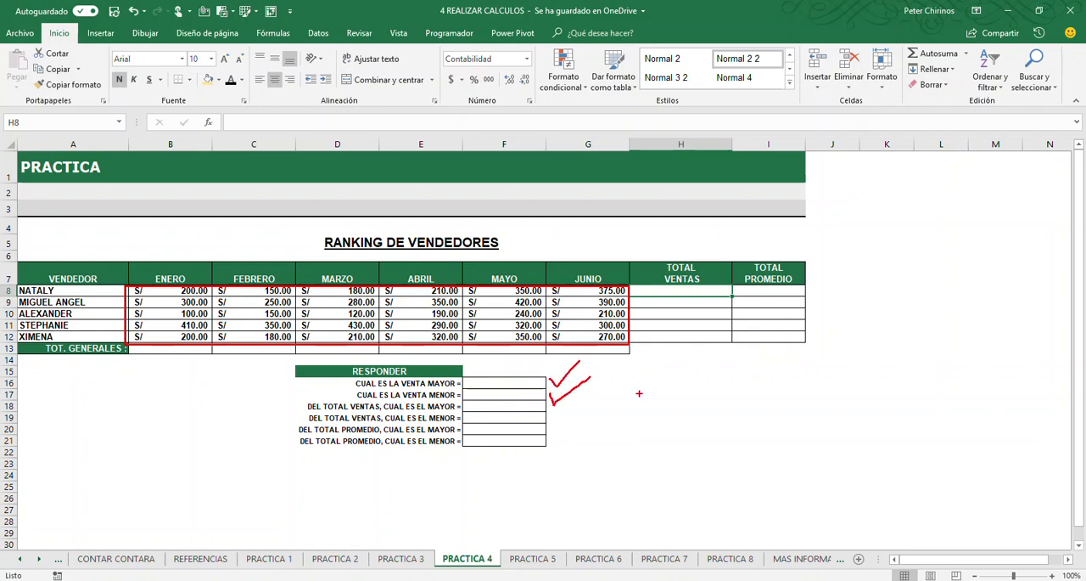
{"action": "key", "text": "e"}
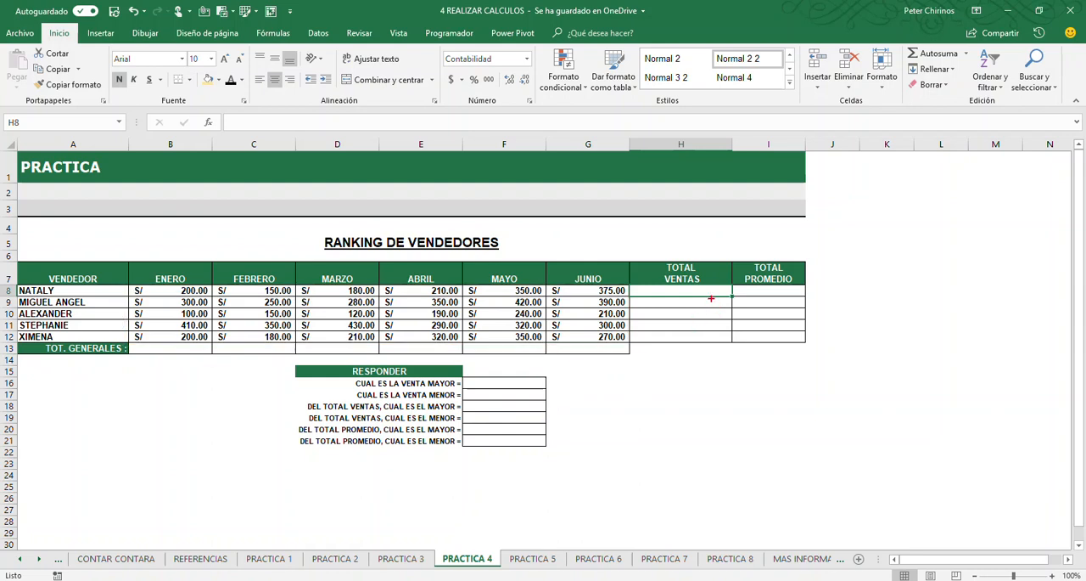
Box and tick the Total Ventas column in red as the source for its highest and lowest answers, and clear the annotations
{"action": "mouse_move", "coordinate": [643, 276]}
{"action": "left_mouse_down"}
{"action": "mouse_move", "coordinate": [659, 316]}
{"action": "mouse_move", "coordinate": [715, 355]}
{"action": "left_mouse_up"}
{"action": "left_click_drag", "start_coordinate": [670, 306], "coordinate": [697, 309]}
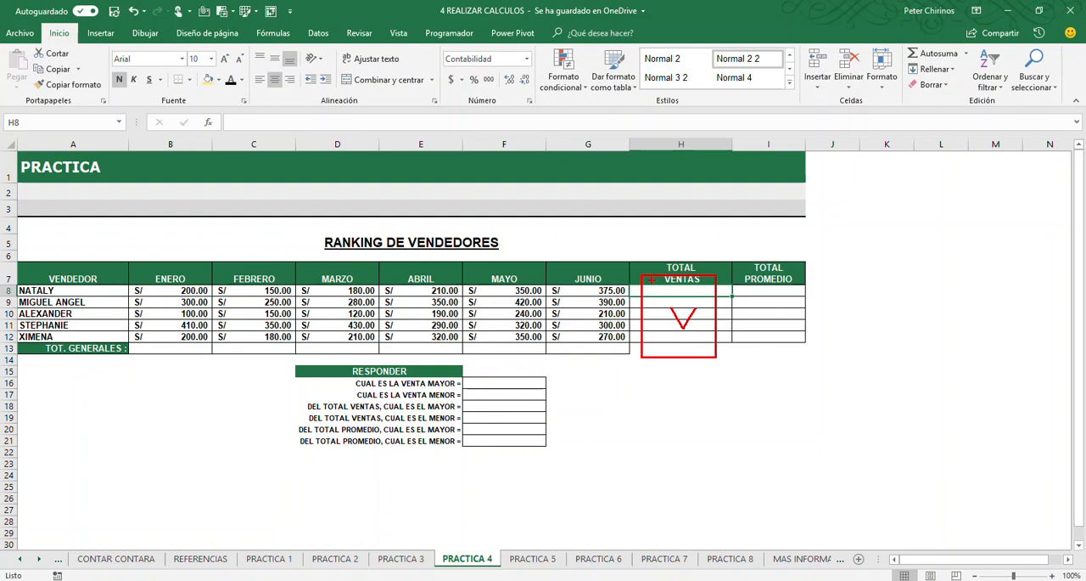
{"action": "key", "text": "Escape"}
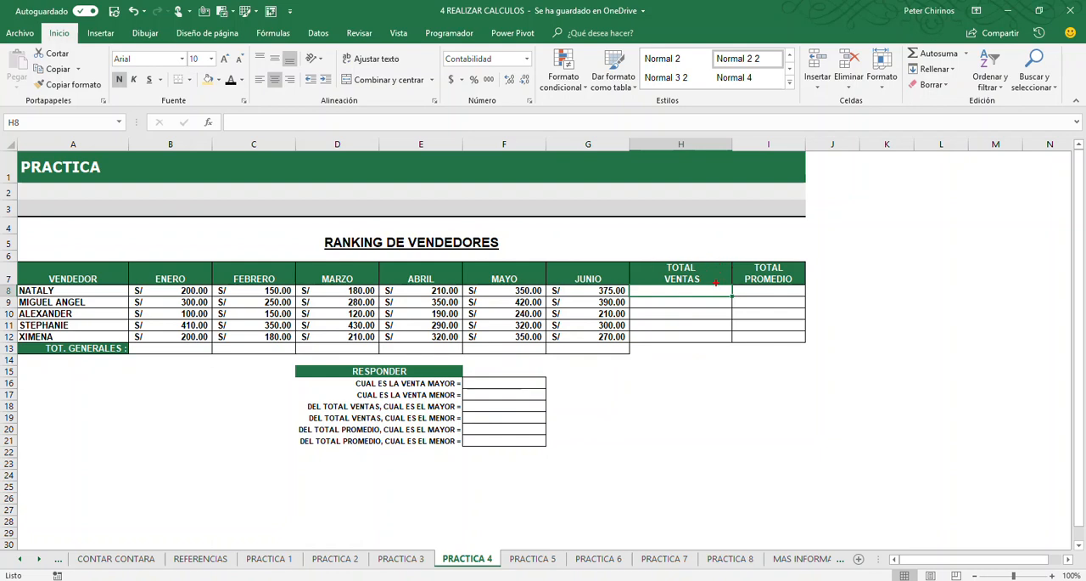
Box the Total Promedio column and its cells in red as the source for the highest and lowest average answers, and clear the annotations
{"action": "left_click_drag", "start_coordinate": [739, 268], "coordinate": [787, 358]}
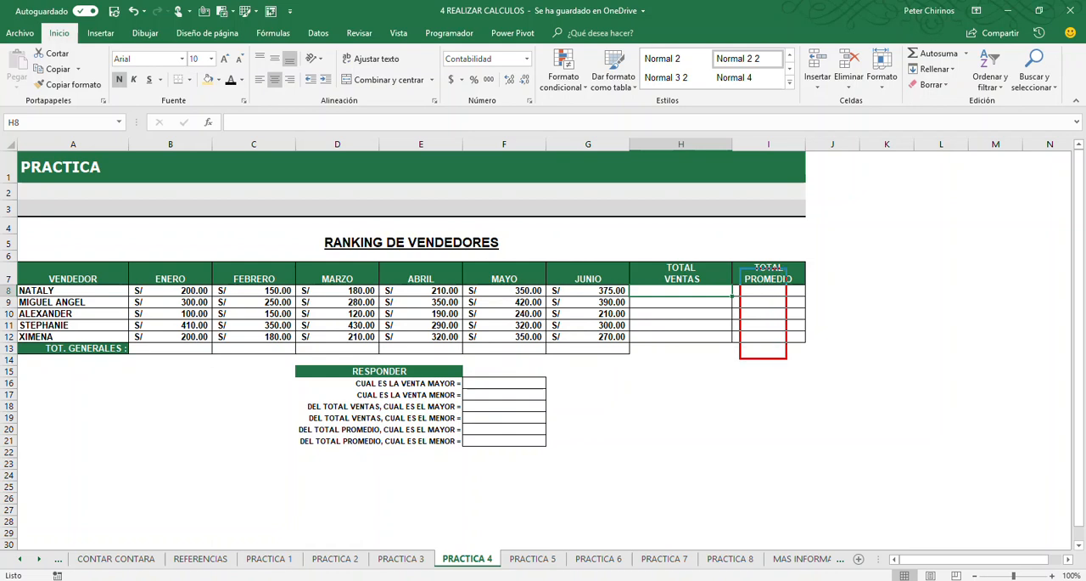
{"action": "left_click_drag", "start_coordinate": [755, 290], "coordinate": [767, 351]}
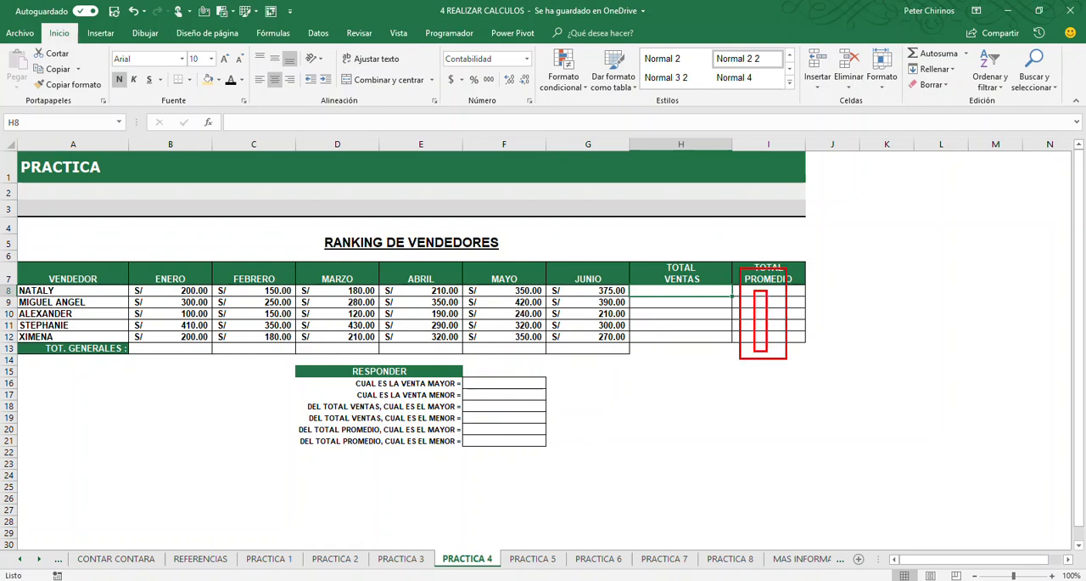
{"action": "key", "text": "e"}
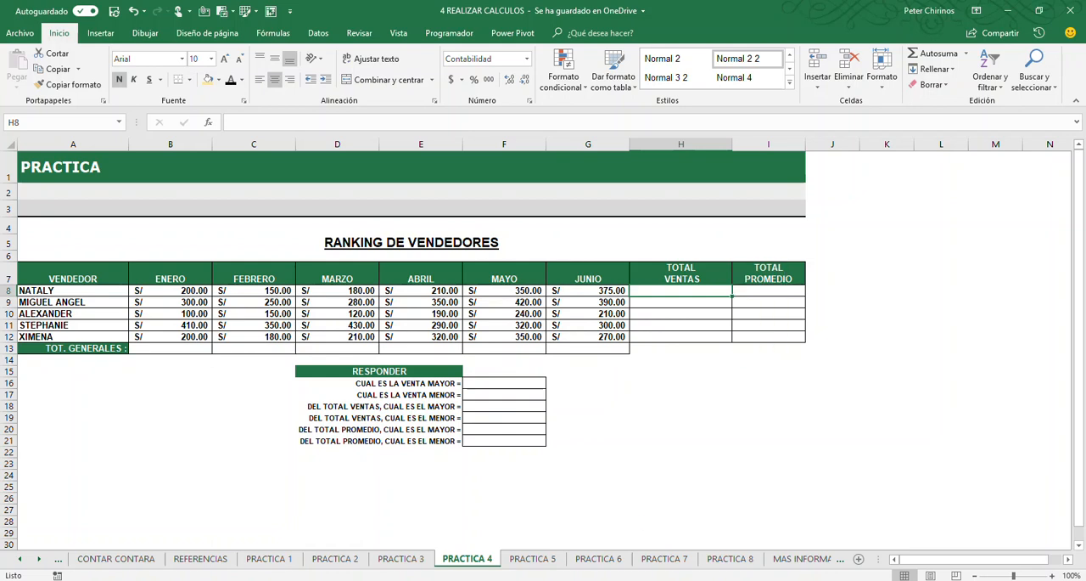
Open the PRACTICA 5 sheet and point out the Promedio Examenes, Promedio Practicas and Promedio General cells with the grades that feed them
{"action": "left_click", "coordinate": [533, 559]}
{"action": "left_click", "coordinate": [507, 502]}
{"action": "scroll", "coordinate": [506, 502], "scroll_direction": "down", "scroll_amount": 1}
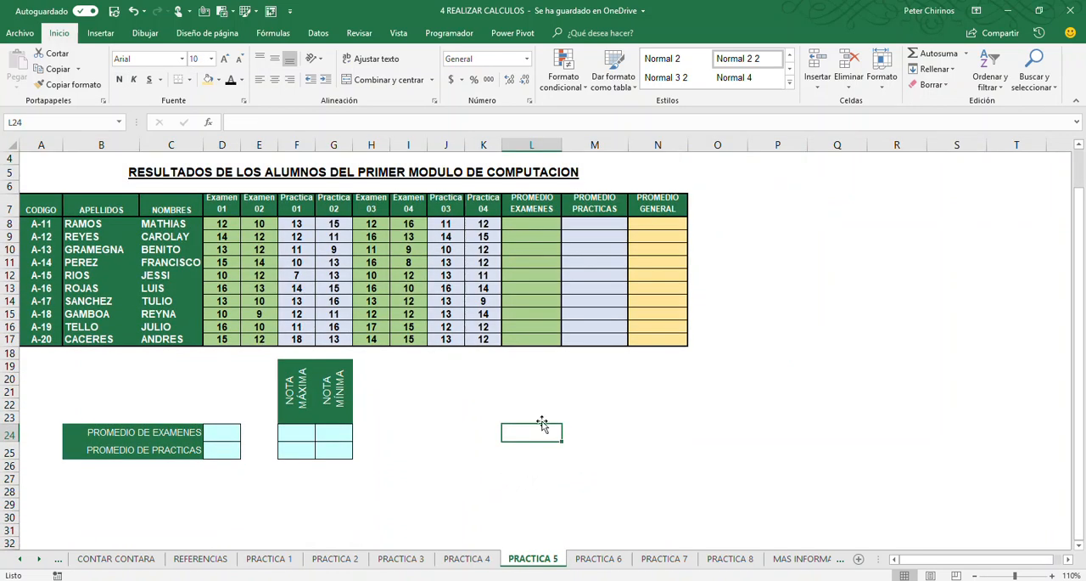
{"action": "left_click_drag", "start_coordinate": [532, 225], "coordinate": [532, 351]}
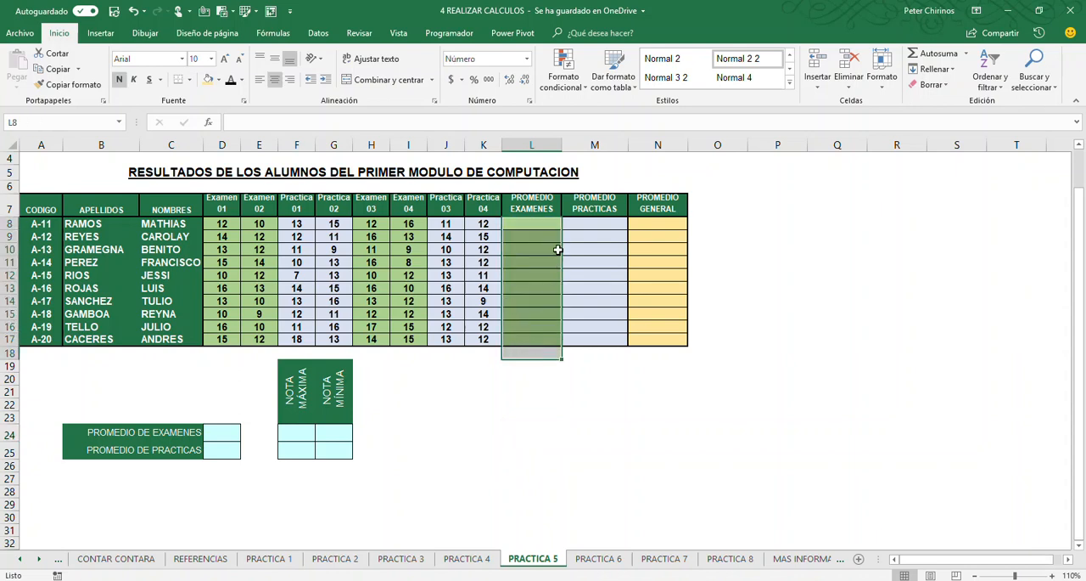
{"action": "left_click", "coordinate": [247, 224]}
{"action": "left_click_drag", "start_coordinate": [594, 236], "coordinate": [586, 326]}
{"action": "left_click", "coordinate": [446, 223]}
{"action": "left_click", "coordinate": [481, 224]}
{"action": "left_click", "coordinate": [652, 225]}
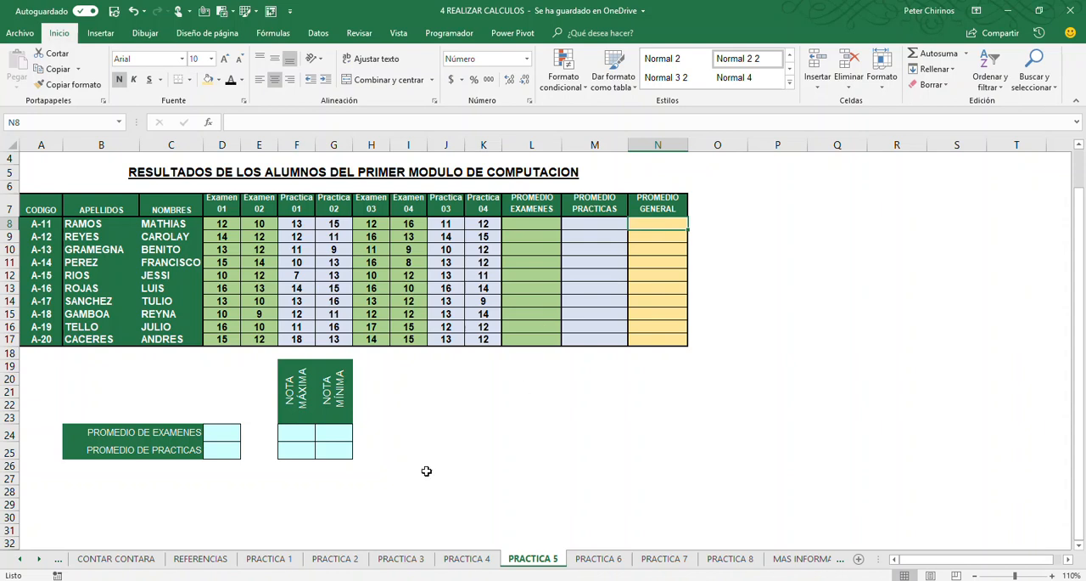
Point out the summary cells for overall averages, Nota Máxima and Nota Mínima by selecting them and their source average columns
{"action": "left_click", "coordinate": [234, 433]}
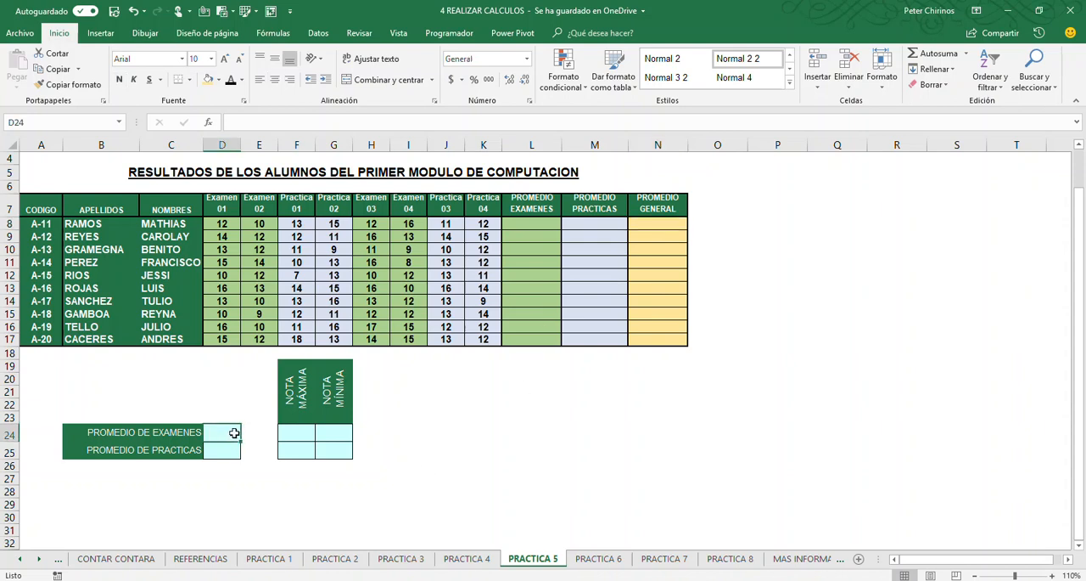
{"action": "left_click_drag", "start_coordinate": [531, 224], "coordinate": [525, 336]}
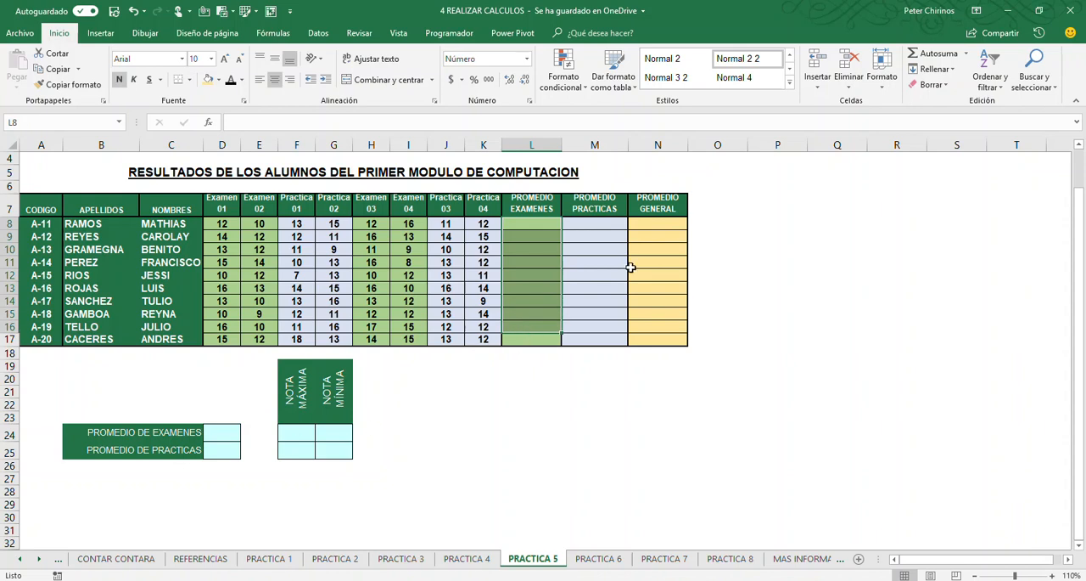
{"action": "left_click_drag", "start_coordinate": [598, 225], "coordinate": [593, 352]}
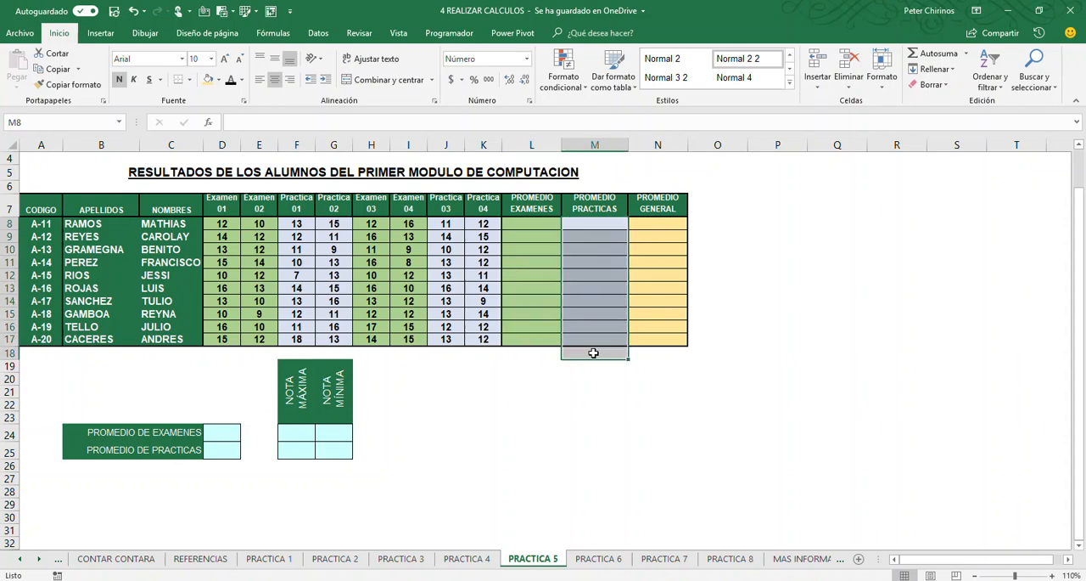
{"action": "left_click", "coordinate": [297, 432]}
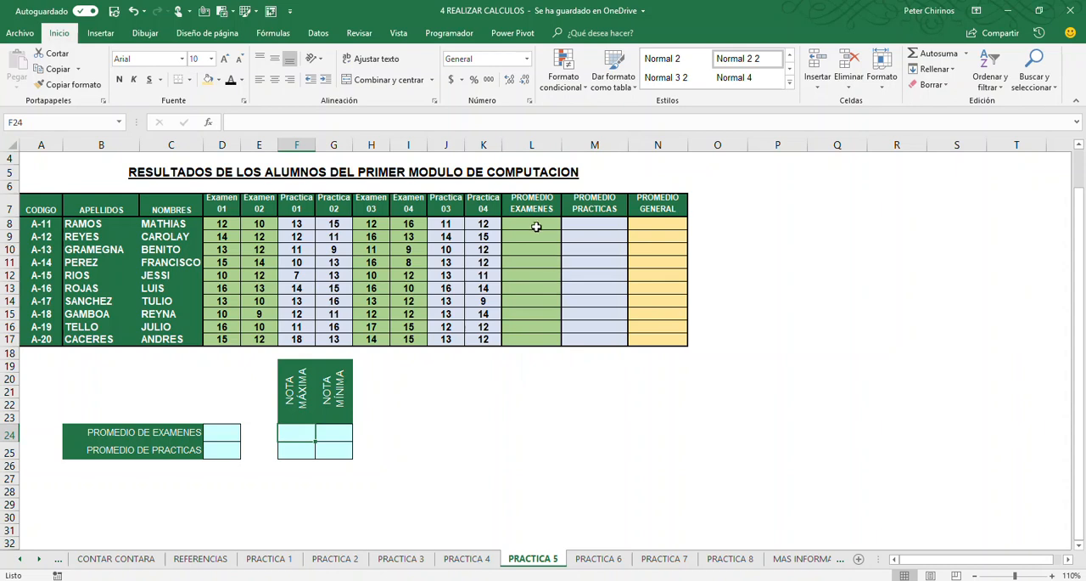
{"action": "left_click_drag", "start_coordinate": [529, 225], "coordinate": [523, 339]}
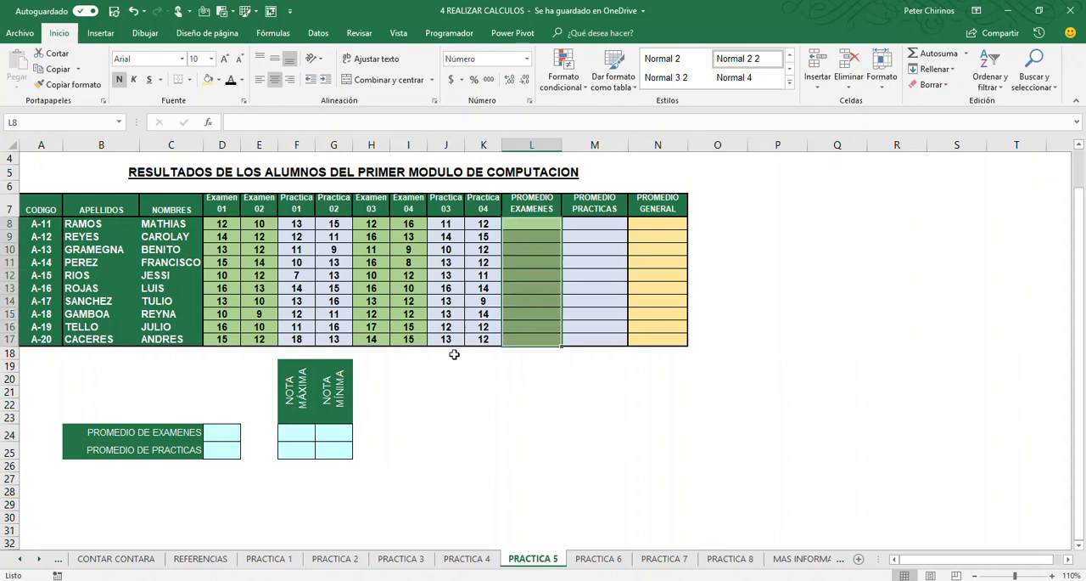
{"action": "left_click", "coordinate": [340, 430]}
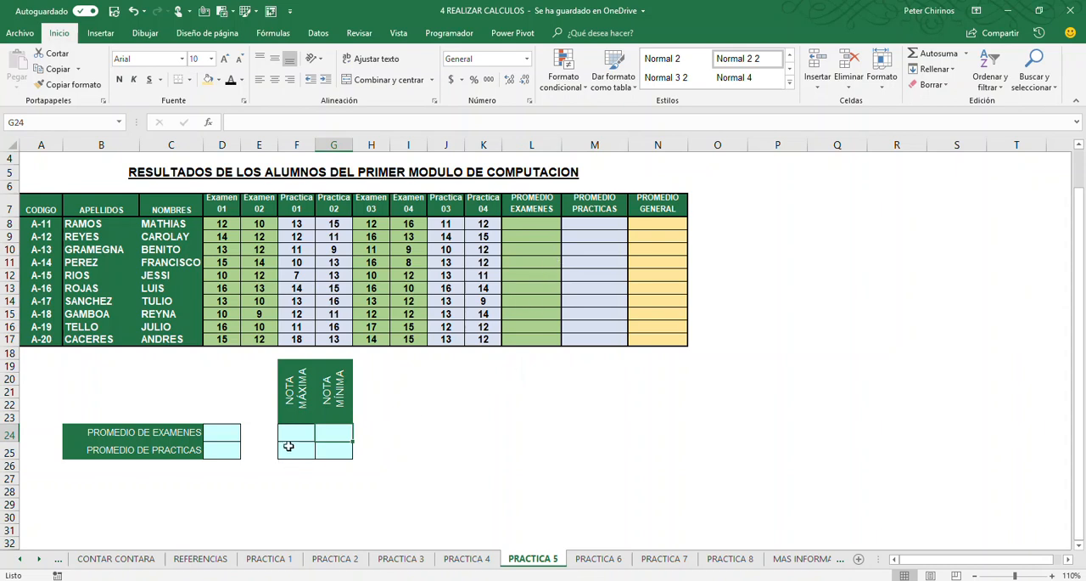
{"action": "left_click", "coordinate": [358, 448]}
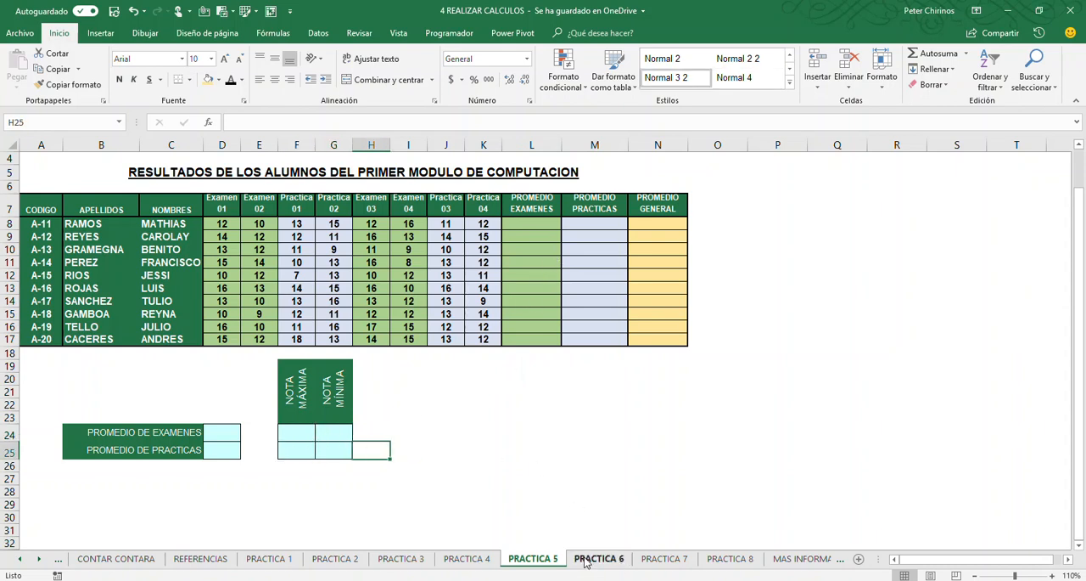
Open the PRACTICA 6 sheet and select the Producto and Unidades columns along with the answer cells of the two counting questions
{"action": "left_click", "coordinate": [619, 560]}
{"action": "left_click", "coordinate": [347, 425]}
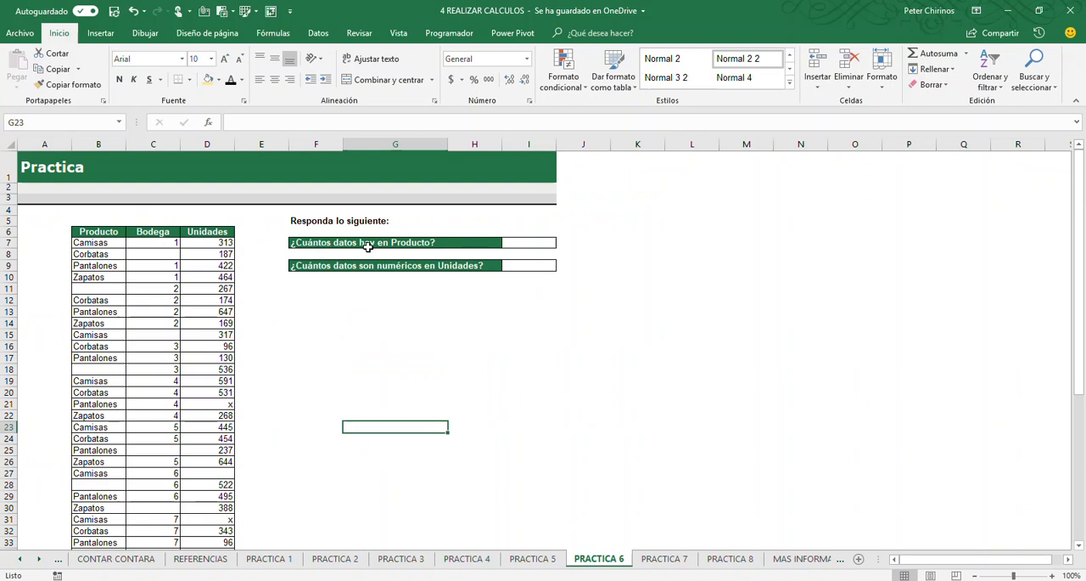
{"action": "left_click", "coordinate": [102, 143]}
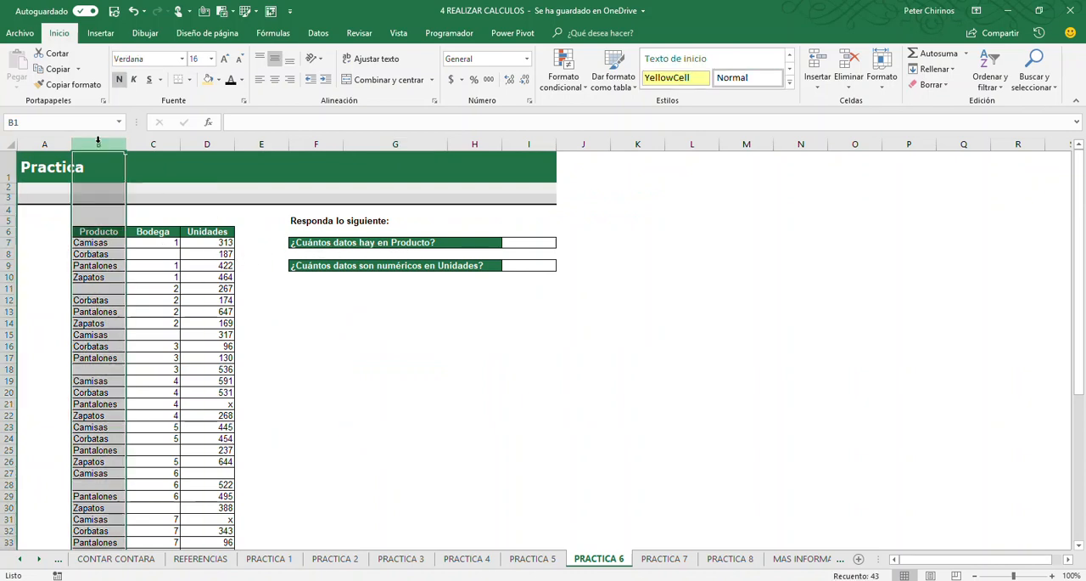
{"action": "left_click", "coordinate": [527, 242]}
{"action": "left_click", "coordinate": [523, 266]}
{"action": "left_click", "coordinate": [206, 144]}
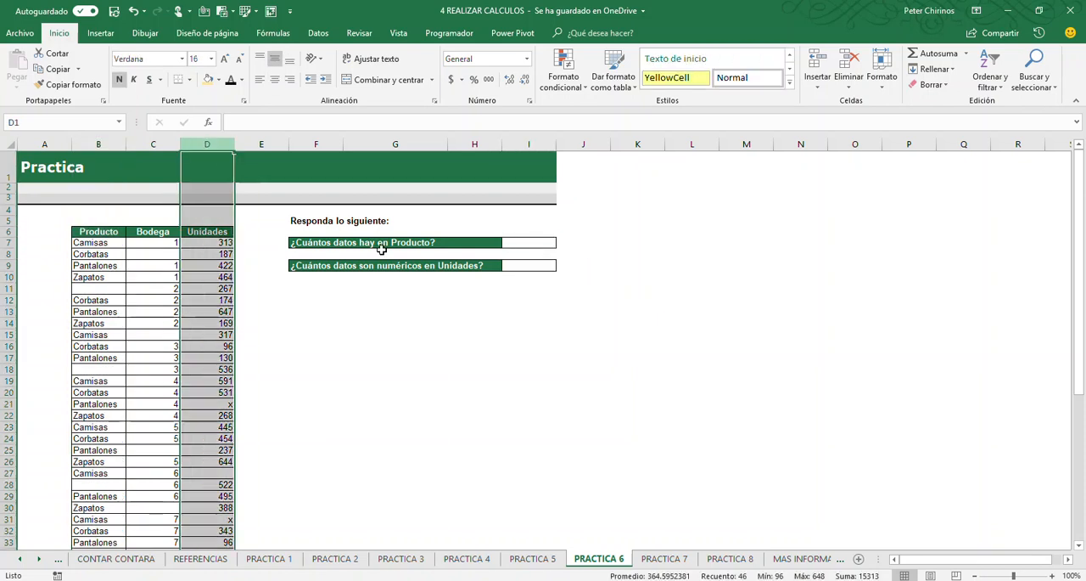
{"action": "left_click", "coordinate": [319, 357]}
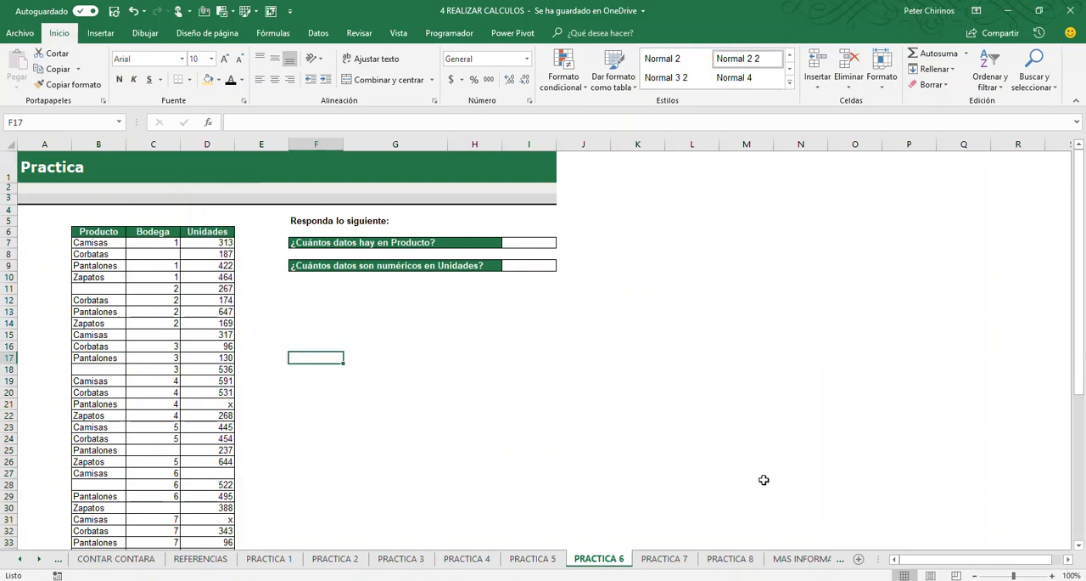
Open the PRACTICA 7 sheet and compare its three blank exercise tables with the solved reference images beside them
{"action": "left_click", "coordinate": [664, 558]}
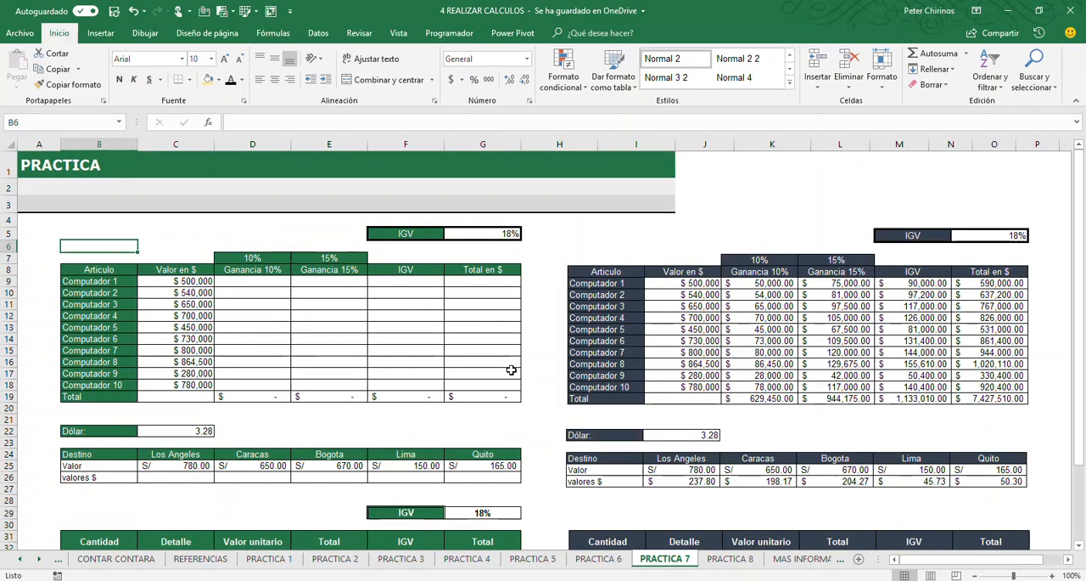
{"action": "scroll", "coordinate": [508, 349], "scroll_direction": "down", "scroll_amount": 1}
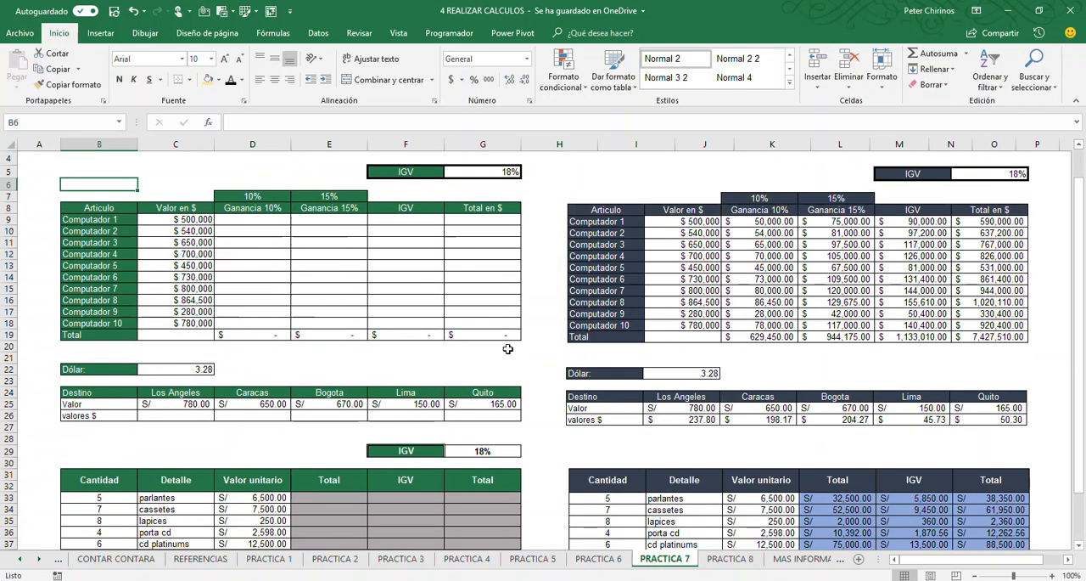
{"action": "scroll", "coordinate": [508, 348], "scroll_direction": "down", "scroll_amount": 3}
{"action": "scroll", "coordinate": [478, 311], "scroll_direction": "up", "scroll_amount": 2}
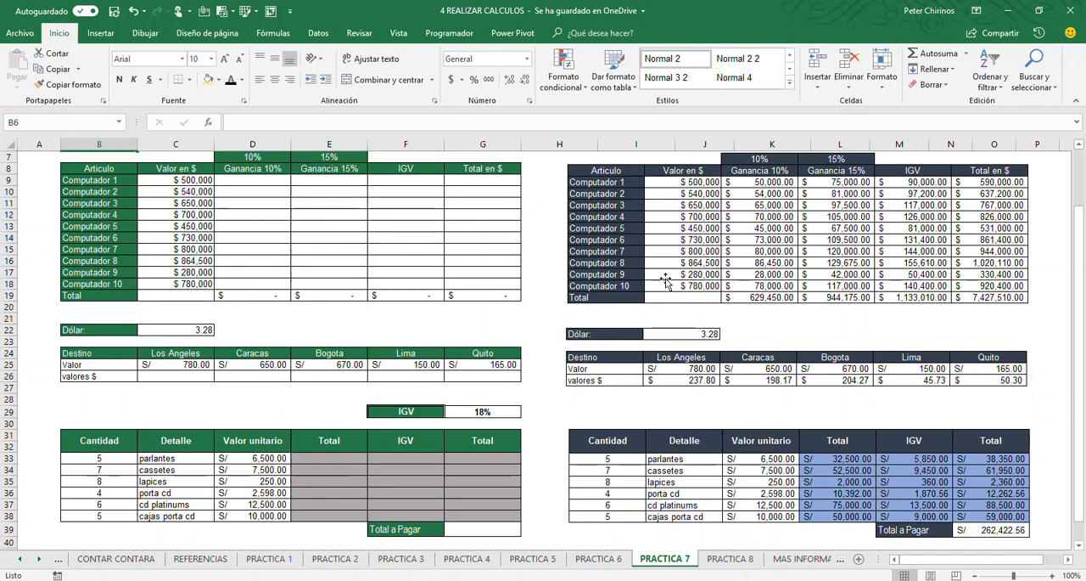
{"action": "left_click", "coordinate": [684, 304]}
{"action": "left_click", "coordinate": [684, 367]}
{"action": "left_click", "coordinate": [687, 471]}
{"action": "left_click", "coordinate": [699, 375]}
{"action": "left_click", "coordinate": [713, 265]}
{"action": "scroll", "coordinate": [416, 249], "scroll_direction": "up", "scroll_amount": 1}
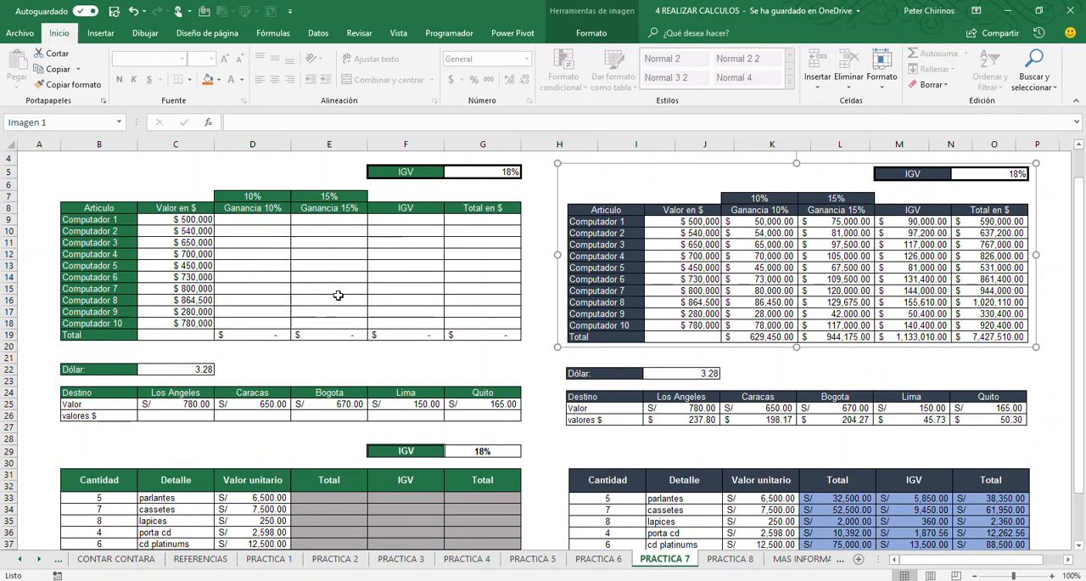
{"action": "scroll", "coordinate": [340, 294], "scroll_direction": "down", "scroll_amount": 4}
{"action": "scroll", "coordinate": [368, 286], "scroll_direction": "up", "scroll_amount": 5}
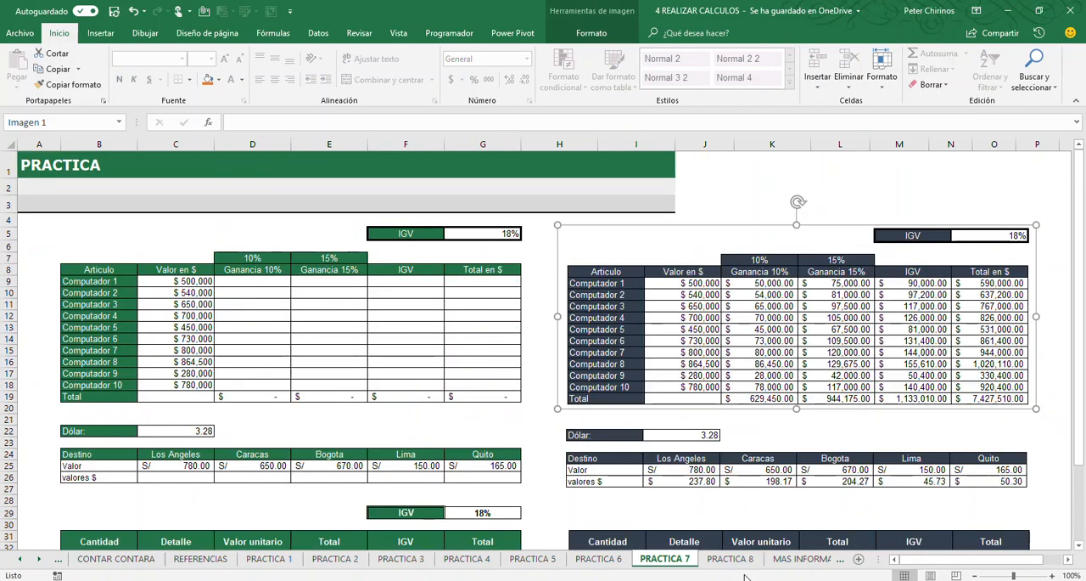
Open the PRACTICA 8 sheet and step through the ENE cells from Lenovo to HP and back to Lenovo
{"action": "left_click", "coordinate": [730, 558]}
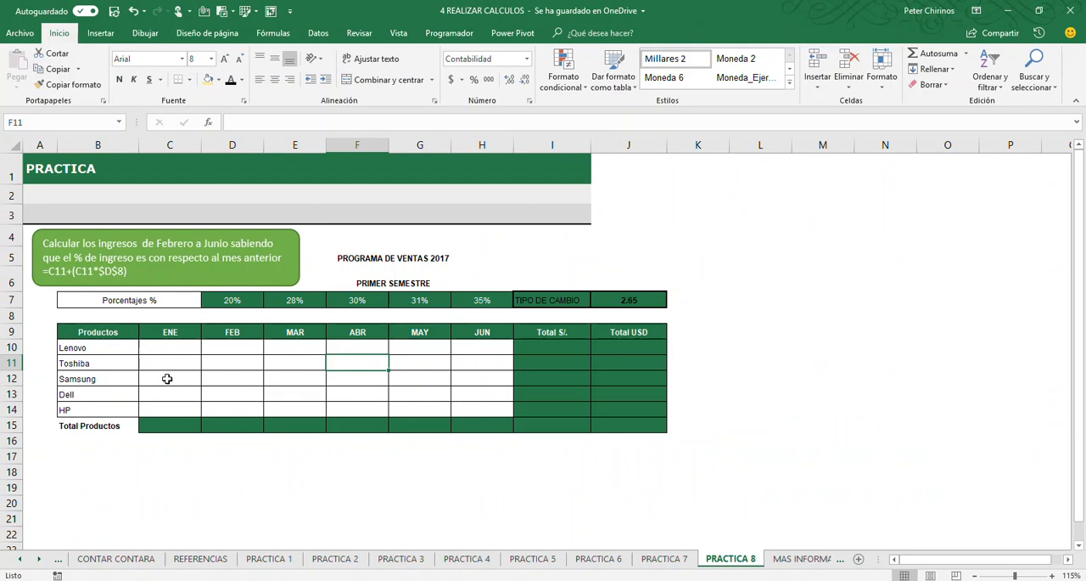
{"action": "left_click", "coordinate": [169, 347]}
{"action": "left_click", "coordinate": [170, 361]}
{"action": "left_click", "coordinate": [169, 378]}
{"action": "left_click", "coordinate": [174, 397]}
{"action": "left_click", "coordinate": [170, 410]}
{"action": "left_click", "coordinate": [169, 396]}
{"action": "left_click", "coordinate": [167, 376]}
{"action": "left_click", "coordinate": [169, 363]}
{"action": "left_click", "coordinate": [172, 346]}
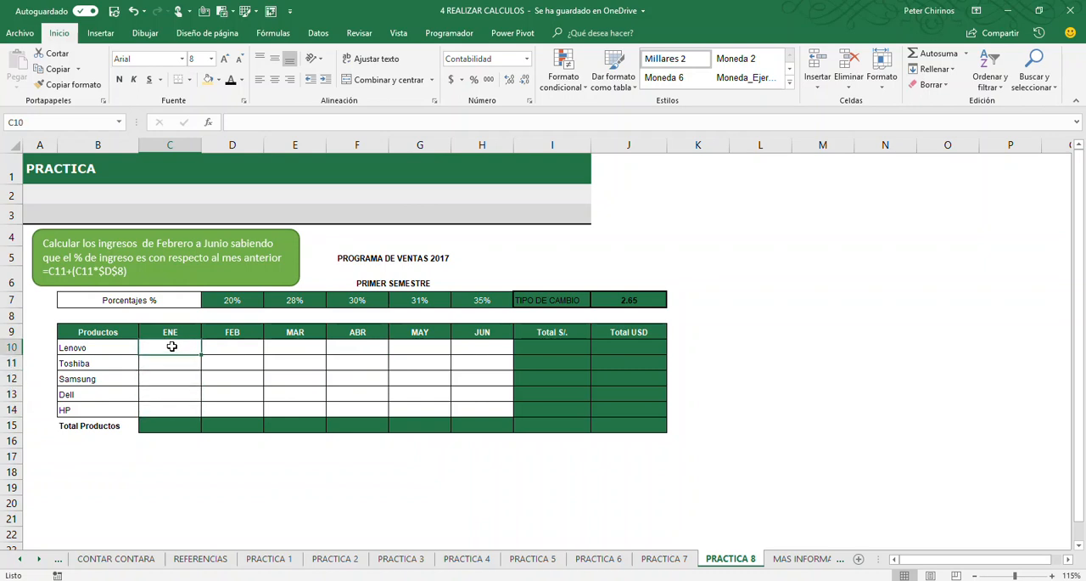
Enter the ENE sales: 1,500 for Lenovo, 1,200 for Toshiba, 2,100 for Samsung, 3,500 for Dell and 4,000 for HP
{"action": "type", "text": "500"}
{"action": "key", "text": "Return"}
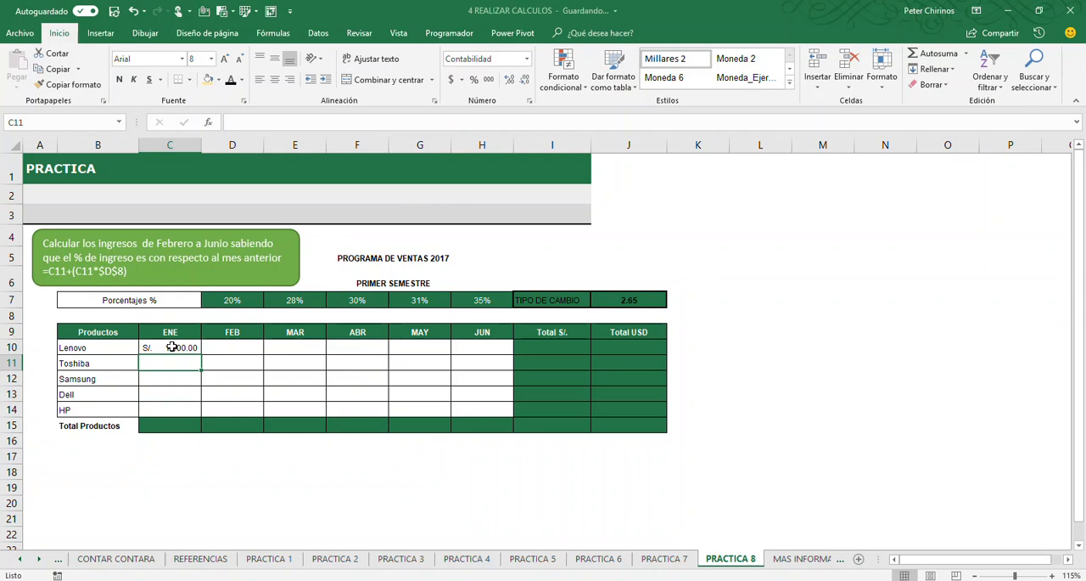
{"action": "type", "text": "1,2"}
{"action": "type", "text": "00"}
{"action": "key", "text": "Return"}
{"action": "type", "text": "2100"}
{"action": "key", "text": "ctrl+Return"}
{"action": "key", "text": "Down"}
{"action": "type", "text": "3500"}
{"action": "key", "text": "Return"}
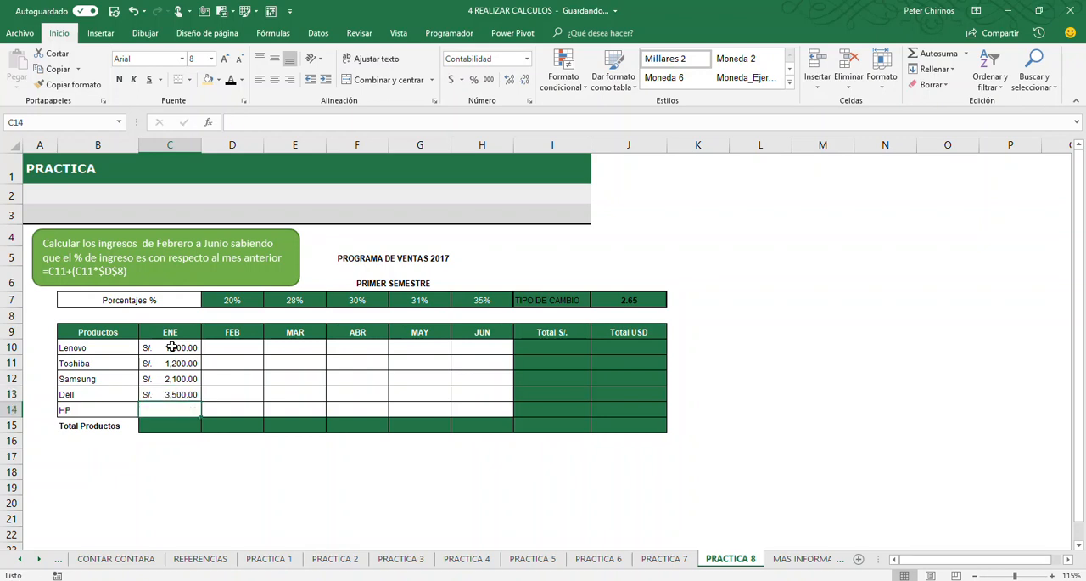
{"action": "type", "text": "4,000"}
{"action": "key", "text": "Return"}
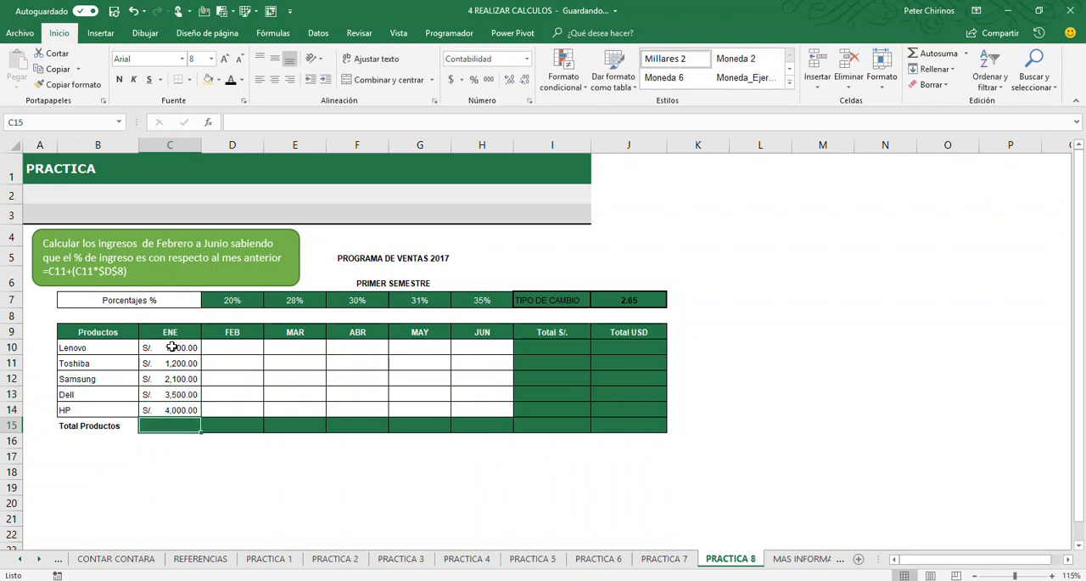
Mark in red how Lenovo's ENE value, the 20% cell and the sample formula feed the FEB column, and clear the annotations
{"action": "left_click", "coordinate": [236, 377]}
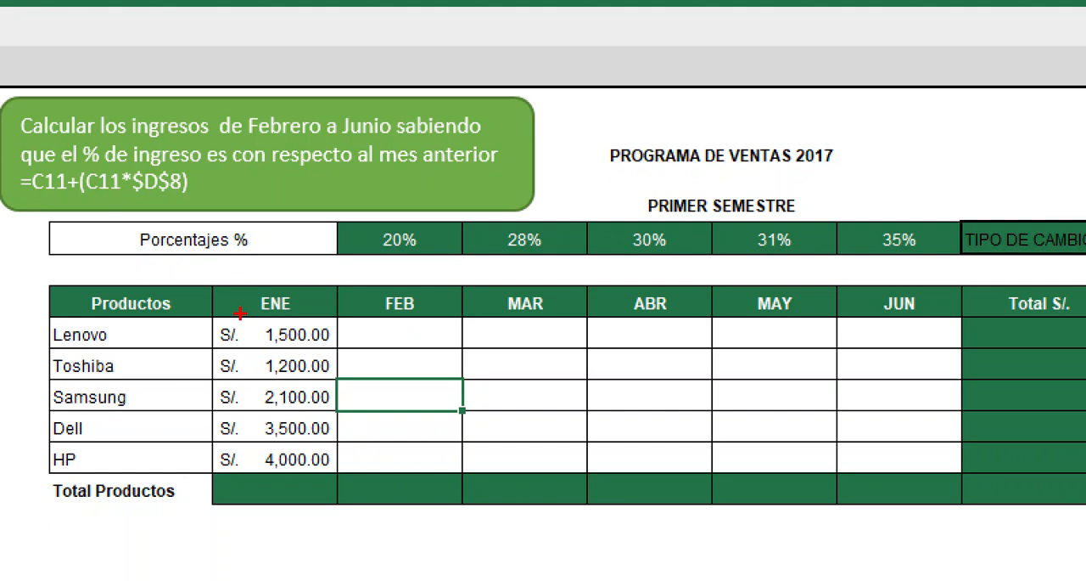
{"action": "left_click_drag", "start_coordinate": [240, 313], "coordinate": [339, 355]}
{"action": "left_click_drag", "start_coordinate": [372, 243], "coordinate": [310, 303]}
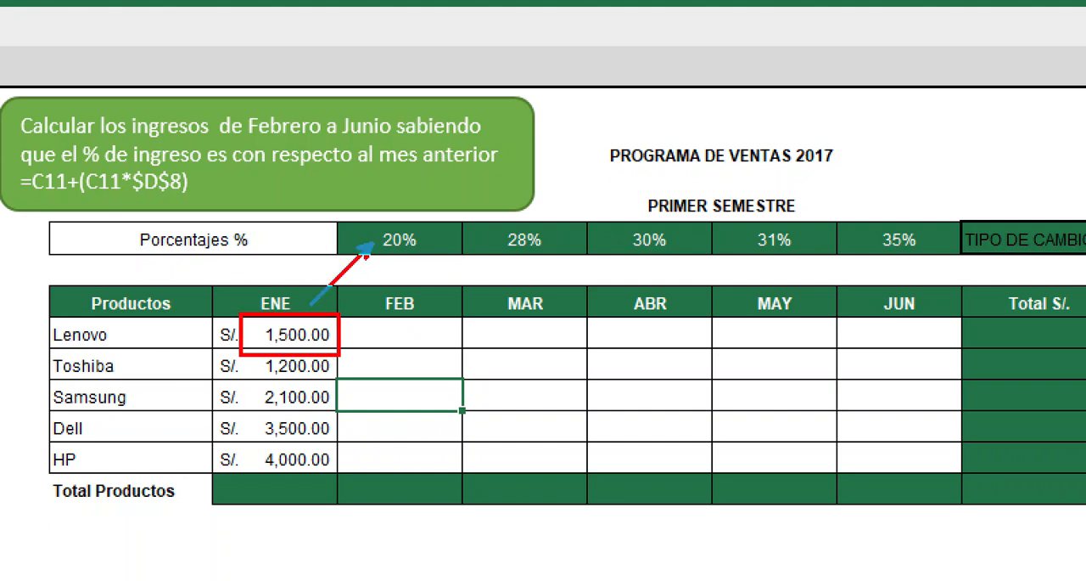
{"action": "mouse_move", "coordinate": [399, 323]}
{"action": "left_mouse_down"}
{"action": "mouse_move", "coordinate": [403, 241]}
{"action": "mouse_move", "coordinate": [398, 323]}
{"action": "left_mouse_up"}
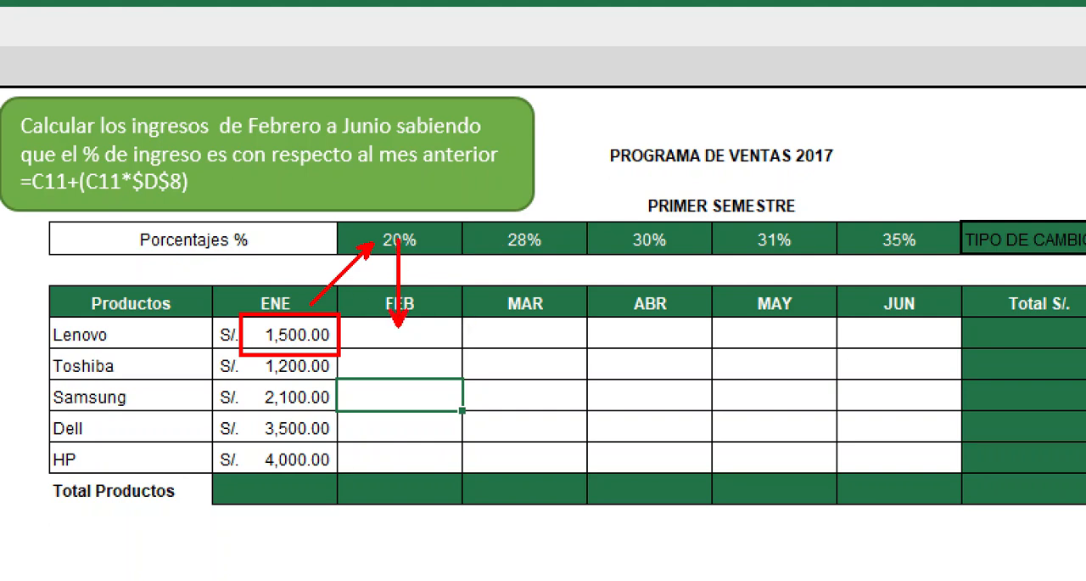
{"action": "mouse_move", "coordinate": [4, 165]}
{"action": "left_mouse_down"}
{"action": "mouse_move", "coordinate": [32, 205]}
{"action": "mouse_move", "coordinate": [216, 205]}
{"action": "left_mouse_up"}
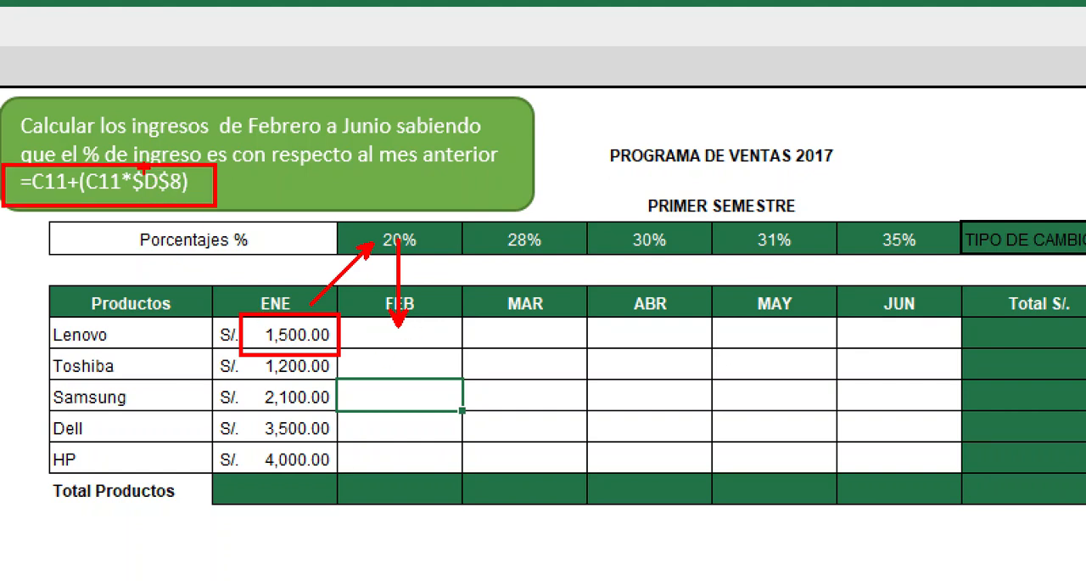
{"action": "left_click_drag", "start_coordinate": [134, 200], "coordinate": [188, 196]}
{"action": "mouse_move", "coordinate": [362, 218]}
{"action": "left_mouse_down"}
{"action": "mouse_move", "coordinate": [421, 273]}
{"action": "mouse_move", "coordinate": [435, 273]}
{"action": "left_mouse_up"}
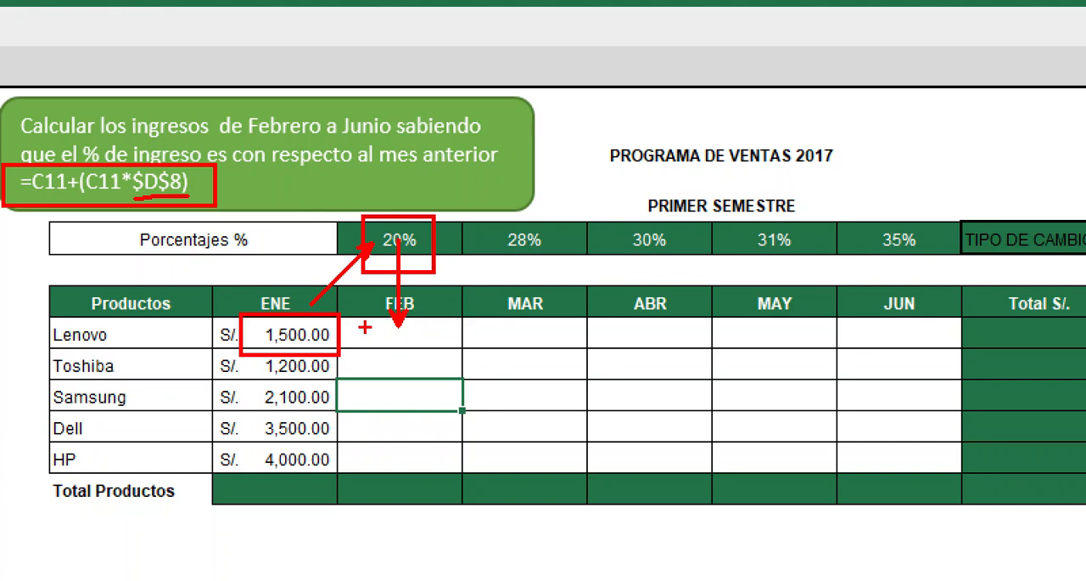
{"action": "left_click_drag", "start_coordinate": [374, 333], "coordinate": [393, 303]}
{"action": "left_click_drag", "start_coordinate": [453, 471], "coordinate": [454, 321]}
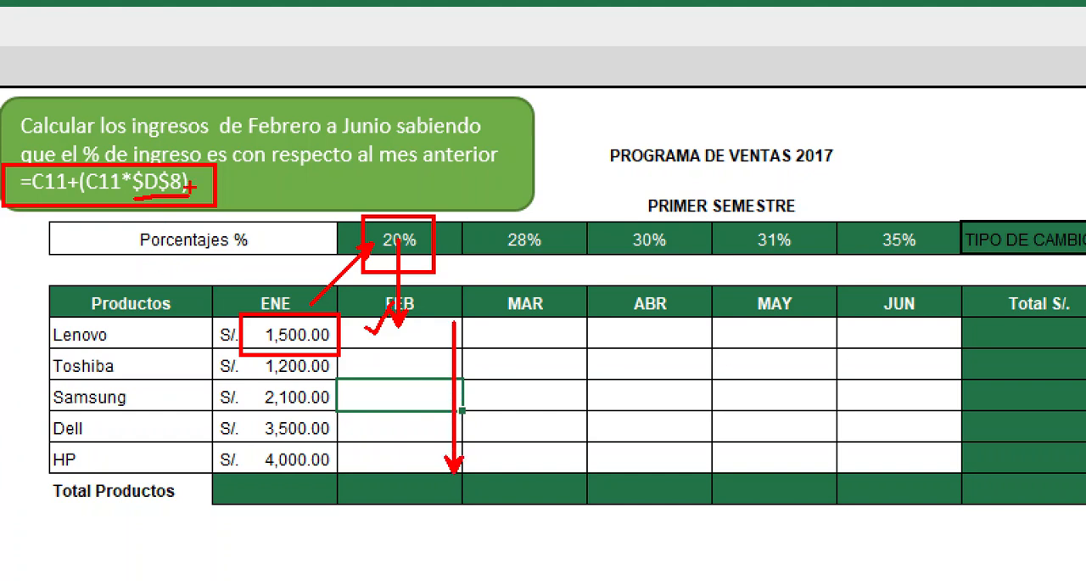
{"action": "key", "text": "e"}
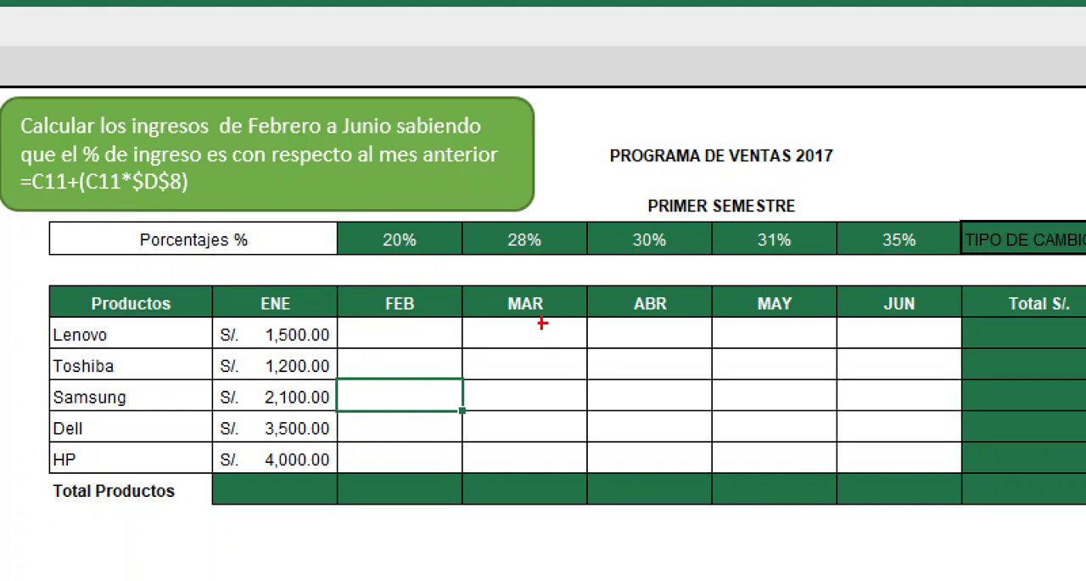
Mark in red how Lenovo's FEB cell and the 28% cell feed the MAR column down to HP, and clear the annotations
{"action": "mouse_move", "coordinate": [378, 318]}
{"action": "left_mouse_down"}
{"action": "mouse_move", "coordinate": [410, 348]}
{"action": "mouse_move", "coordinate": [443, 347]}
{"action": "left_mouse_up"}
{"action": "left_click_drag", "start_coordinate": [504, 250], "coordinate": [441, 318]}
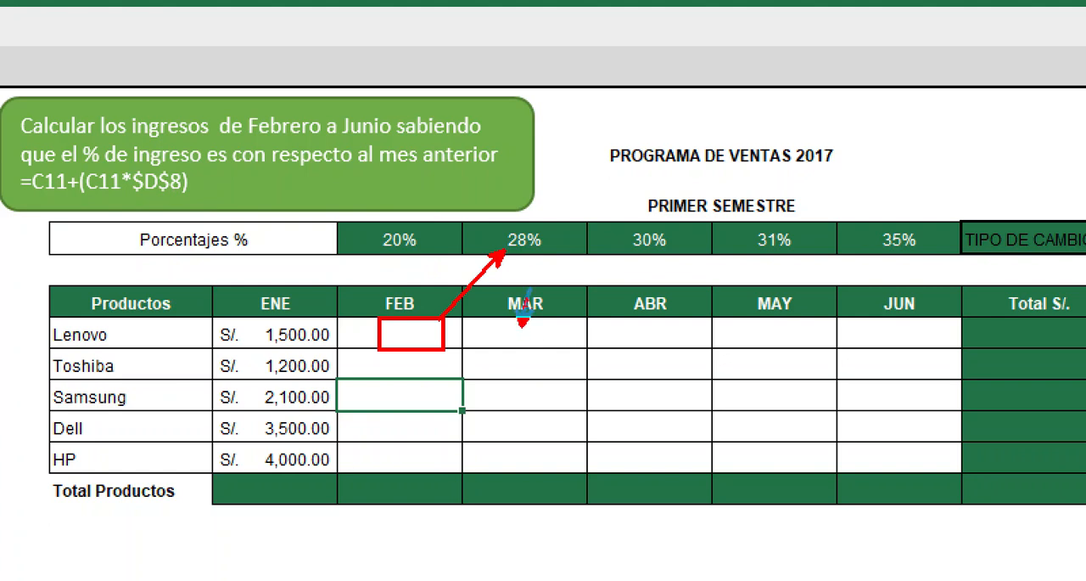
{"action": "left_click_drag", "start_coordinate": [522, 321], "coordinate": [532, 256]}
{"action": "mouse_move", "coordinate": [496, 217]}
{"action": "left_mouse_down"}
{"action": "mouse_move", "coordinate": [548, 258]}
{"action": "mouse_move", "coordinate": [580, 247]}
{"action": "left_mouse_up"}
{"action": "left_click_drag", "start_coordinate": [577, 463], "coordinate": [577, 324]}
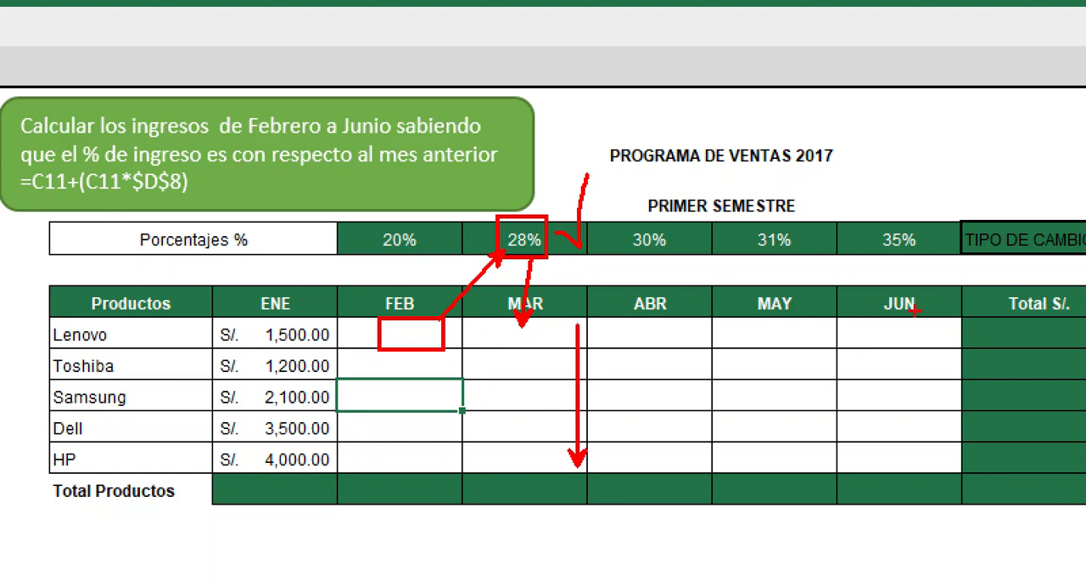
{"action": "key", "text": "e"}
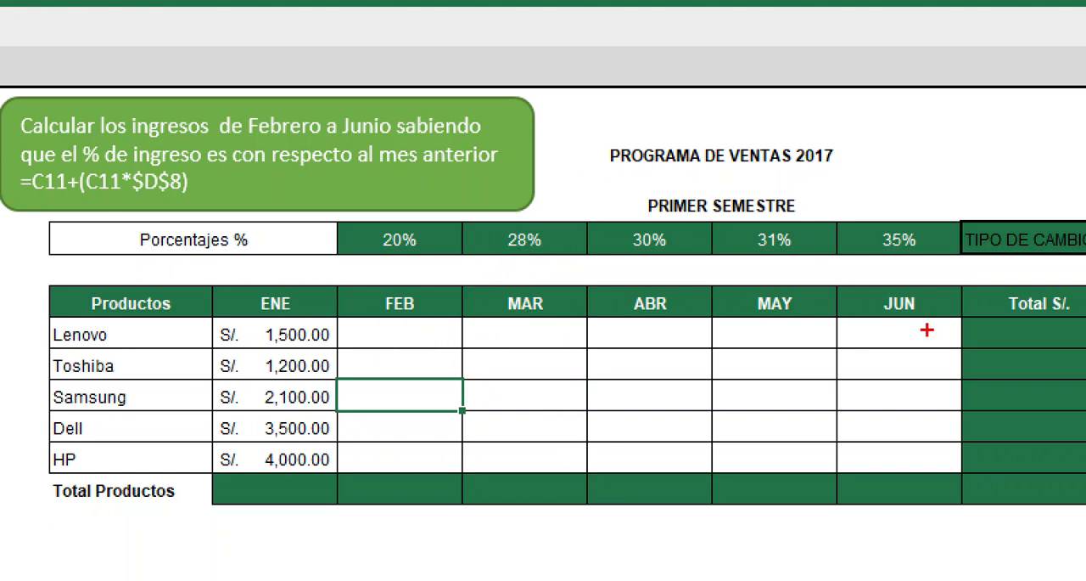
Mark in red how the month columns feed the Total Productos row and each product's months feed Total S/., and clear the annotations
{"action": "left_click_drag", "start_coordinate": [208, 477], "coordinate": [373, 518]}
{"action": "left_click_drag", "start_coordinate": [304, 341], "coordinate": [306, 475]}
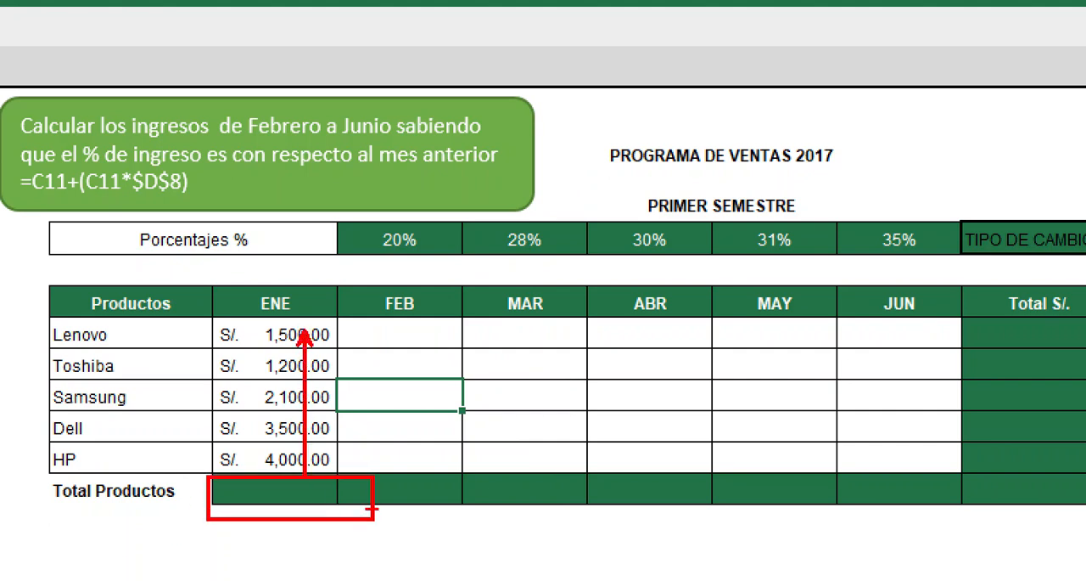
{"action": "left_click_drag", "start_coordinate": [1052, 490], "coordinate": [342, 492]}
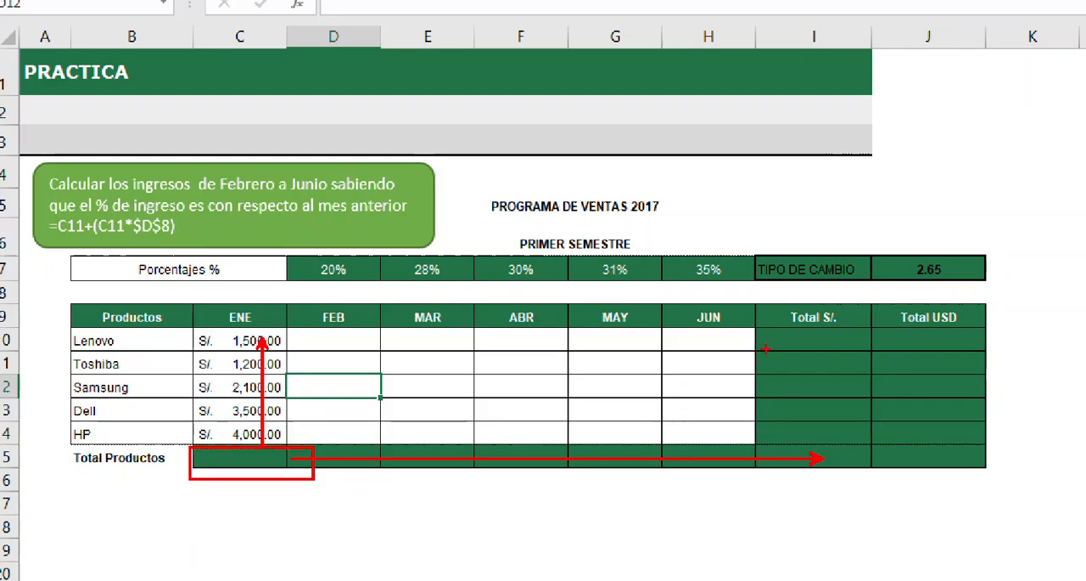
{"action": "mouse_move", "coordinate": [188, 328]}
{"action": "left_mouse_down"}
{"action": "mouse_move", "coordinate": [685, 352]}
{"action": "mouse_move", "coordinate": [747, 351]}
{"action": "mouse_move", "coordinate": [804, 319]}
{"action": "left_mouse_up"}
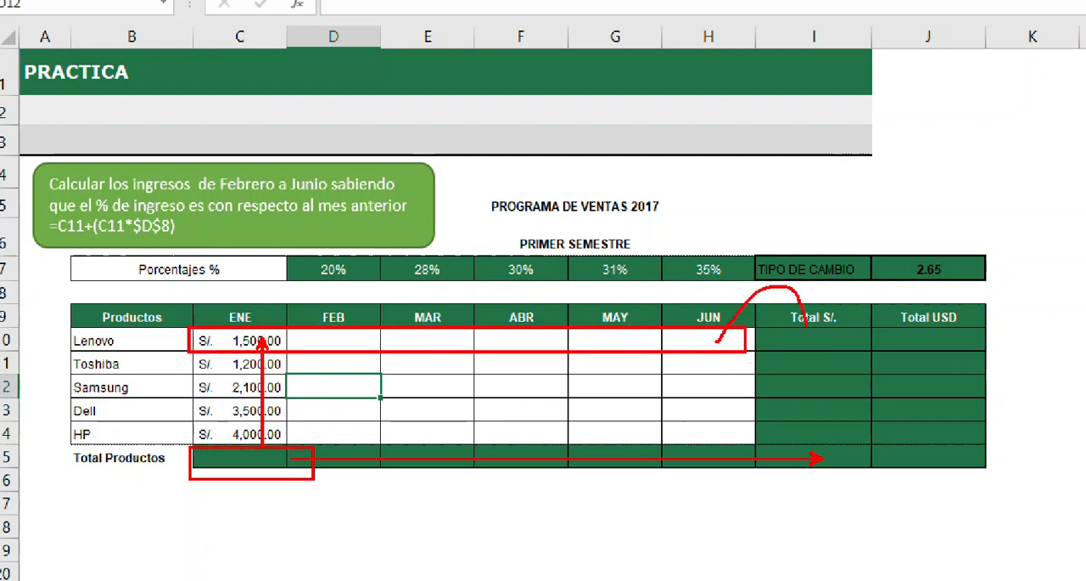
{"action": "left_click_drag", "start_coordinate": [849, 460], "coordinate": [850, 333]}
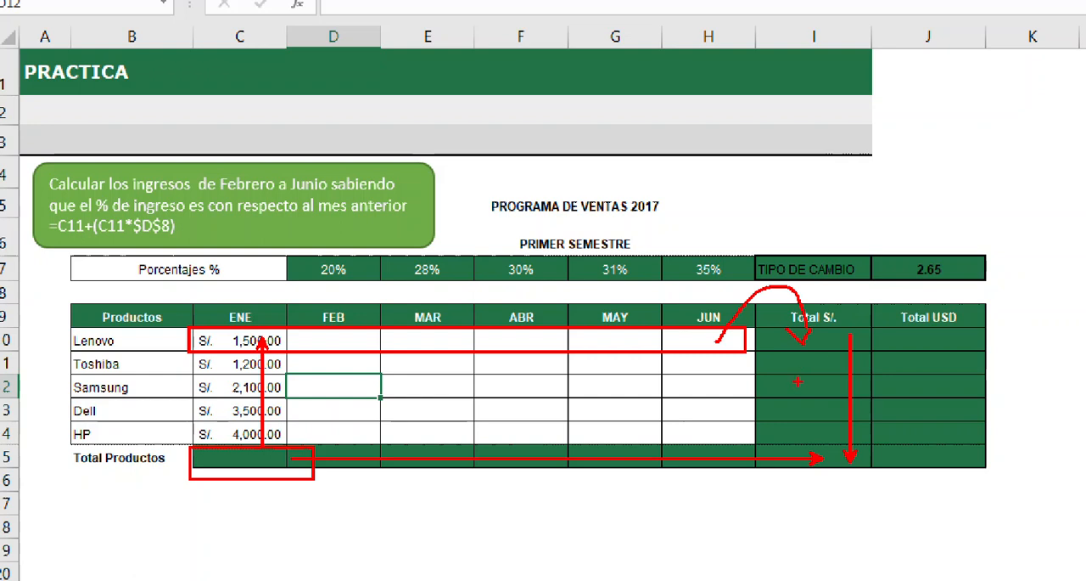
{"action": "key", "text": "e"}
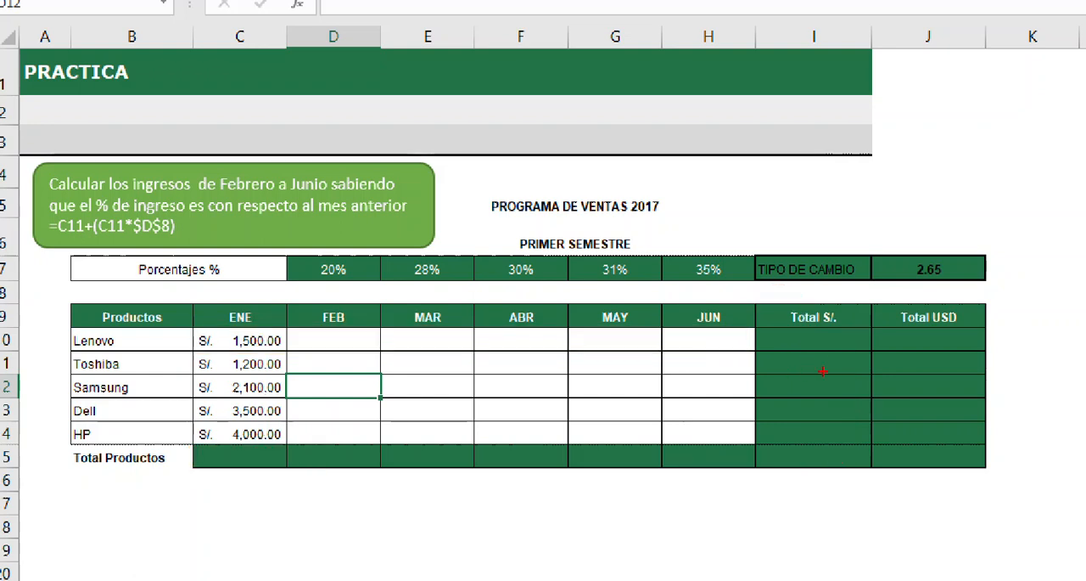
Mark in red how the Total S/. column and the TIPO DE CAMBIO value feed Total USD, and leave the annotation mode
{"action": "left_click_drag", "start_coordinate": [776, 323], "coordinate": [866, 481]}
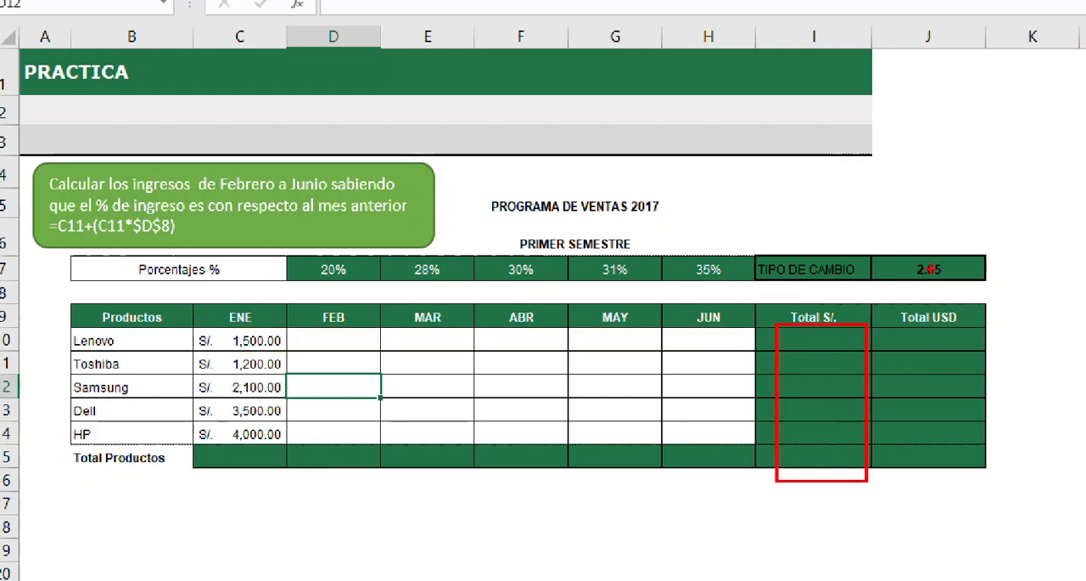
{"action": "mouse_move", "coordinate": [908, 269]}
{"action": "left_mouse_down"}
{"action": "mouse_move", "coordinate": [846, 334]}
{"action": "mouse_move", "coordinate": [899, 316]}
{"action": "mouse_move", "coordinate": [910, 275]}
{"action": "left_mouse_up"}
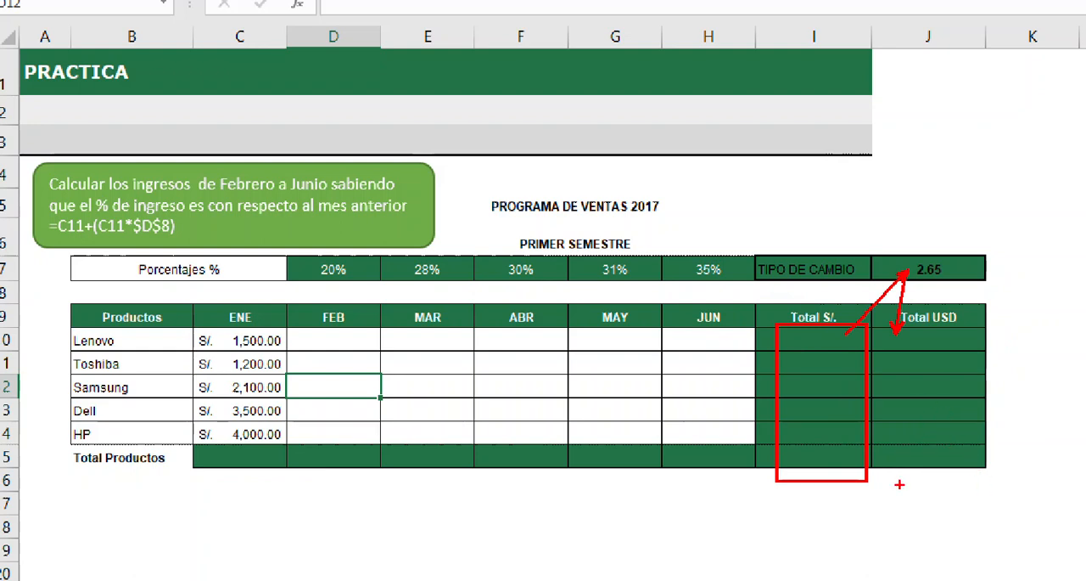
{"action": "key", "text": "Escape"}
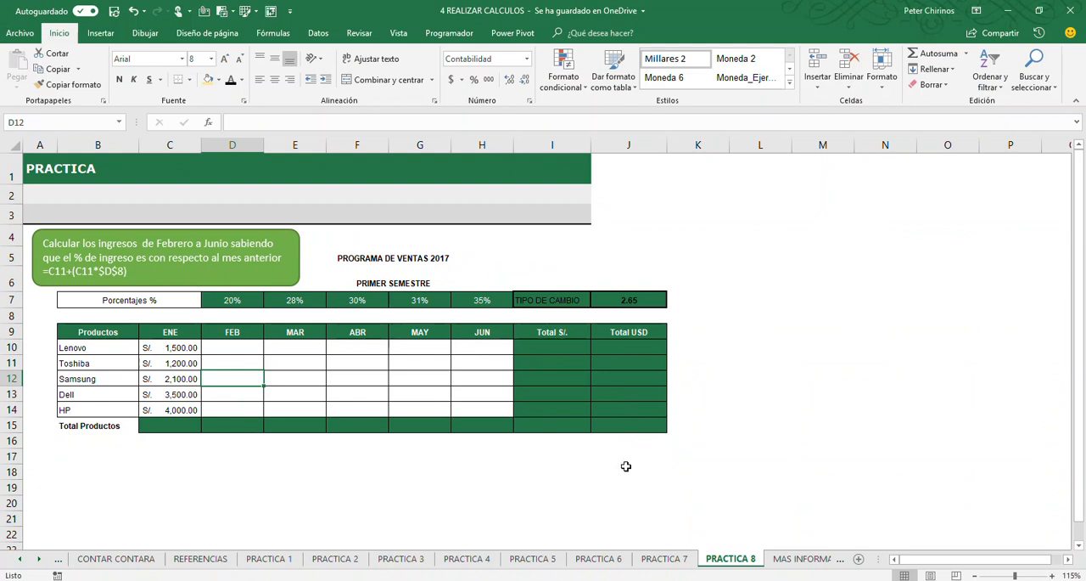
Review the sheets PRACTICA 1 through PRACTICA 8 in order and open the MAS INFORMACION sheet
{"action": "left_click", "coordinate": [266, 561]}
{"action": "left_click", "coordinate": [335, 561]}
{"action": "left_click", "coordinate": [401, 560]}
{"action": "left_click", "coordinate": [467, 558]}
{"action": "left_click", "coordinate": [532, 558]}
{"action": "left_click", "coordinate": [599, 559]}
{"action": "left_click", "coordinate": [665, 558]}
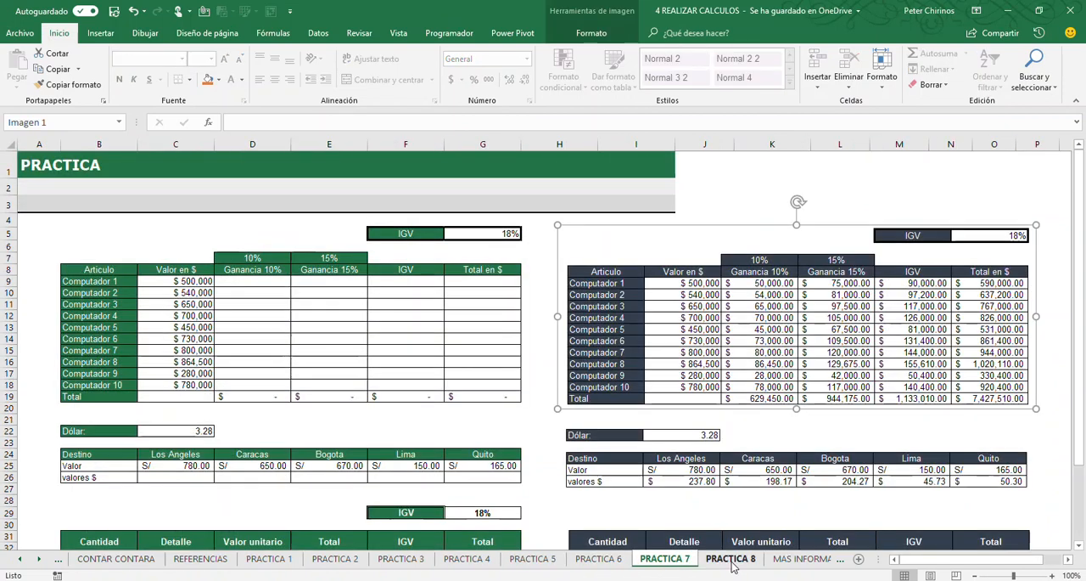
{"action": "left_click", "coordinate": [731, 560]}
{"action": "left_click", "coordinate": [830, 560]}
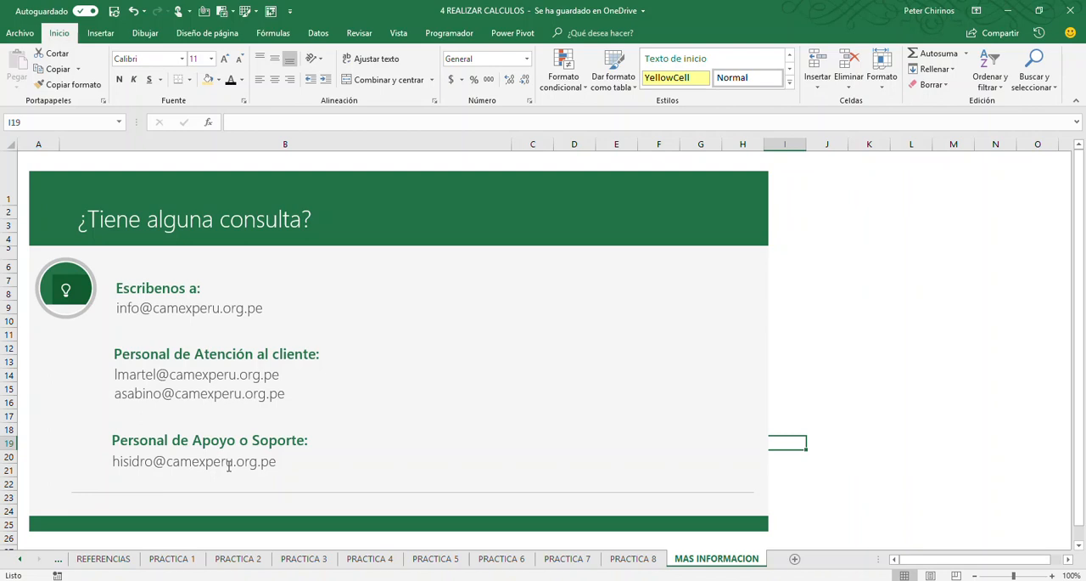
Go to the CONTENIDO sheet through the list of sheets and point out the instructor's social media handle in B11
{"action": "right_click", "coordinate": [45, 567]}
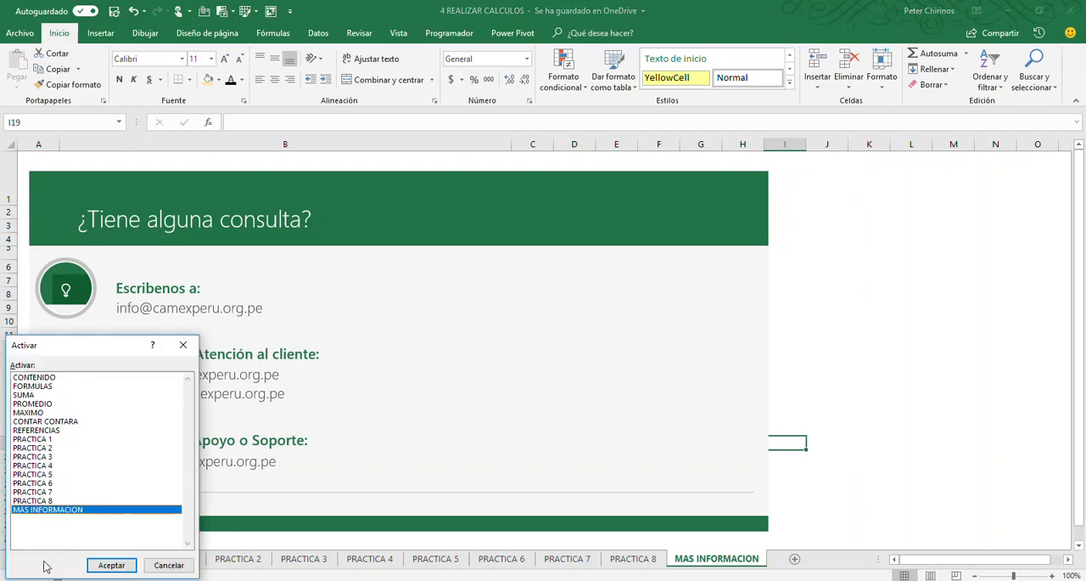
{"action": "left_click", "coordinate": [45, 378]}
{"action": "left_click", "coordinate": [111, 565]}
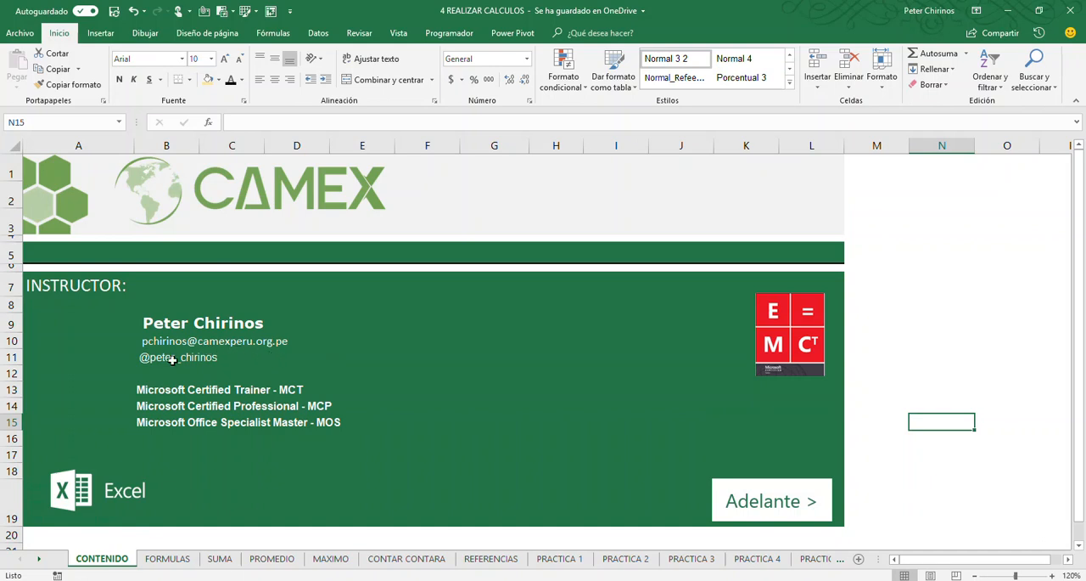
{"action": "left_click", "coordinate": [145, 358]}
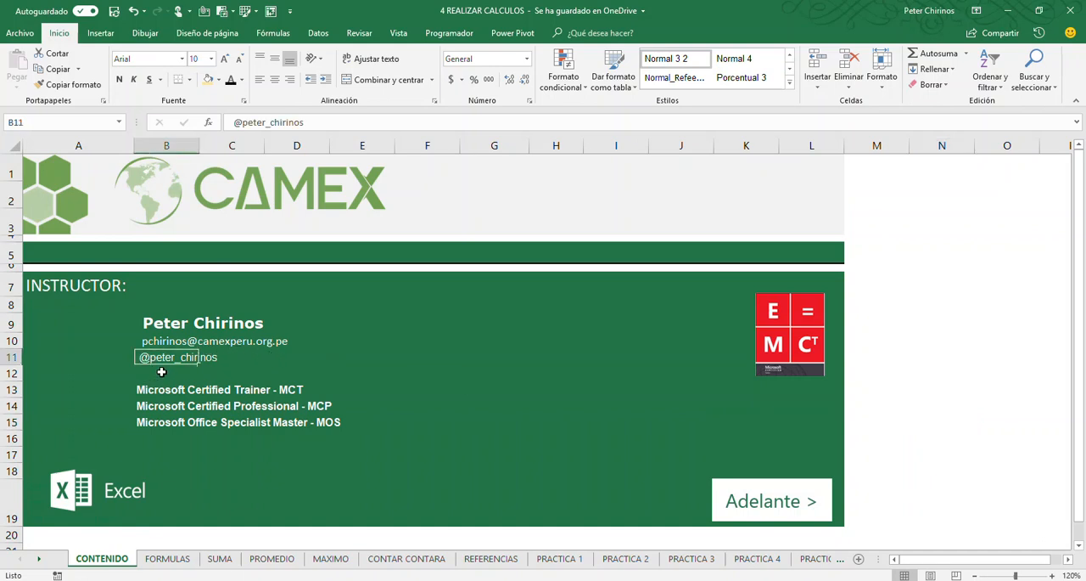
{"action": "left_click", "coordinate": [154, 370]}
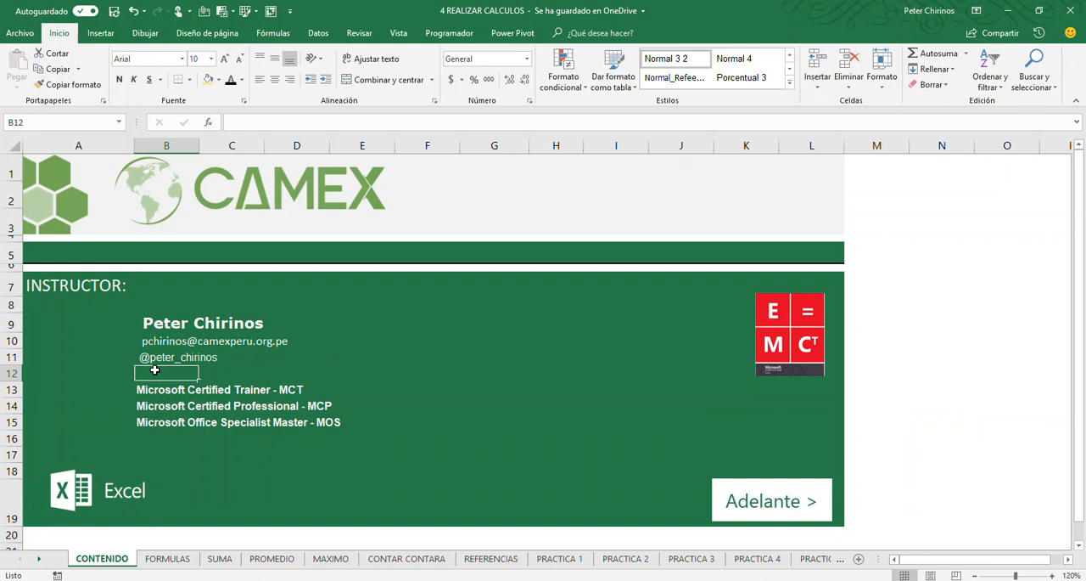